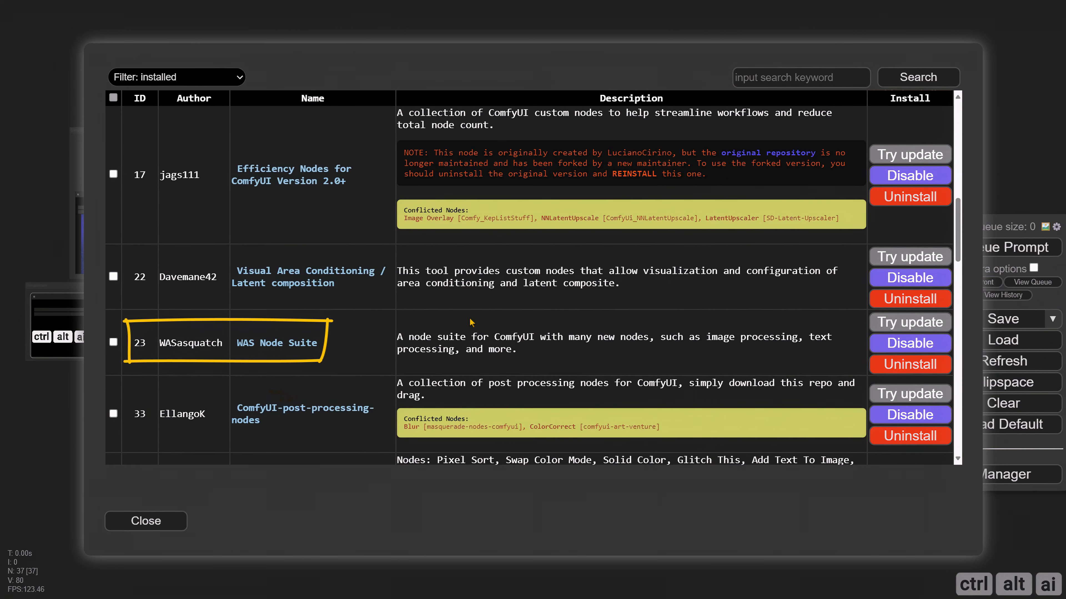
Step: Look through the list of installed custom nodes, from WAS Node Suite down past ComfyUI-VideoHelperSuite
scroll(471, 322, "down", 6)
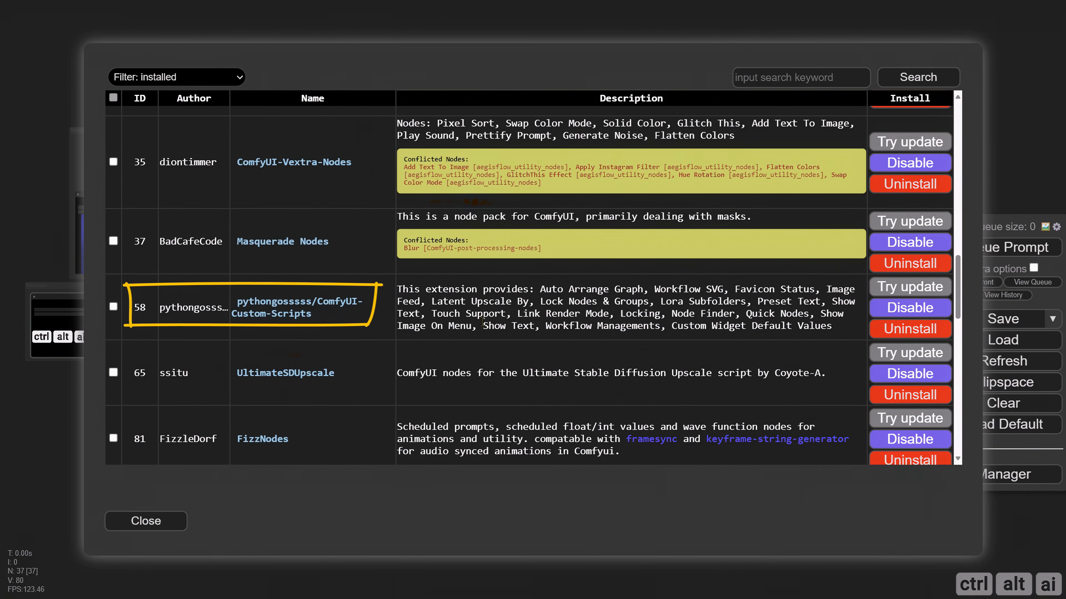
scroll(482, 323, "down", 10)
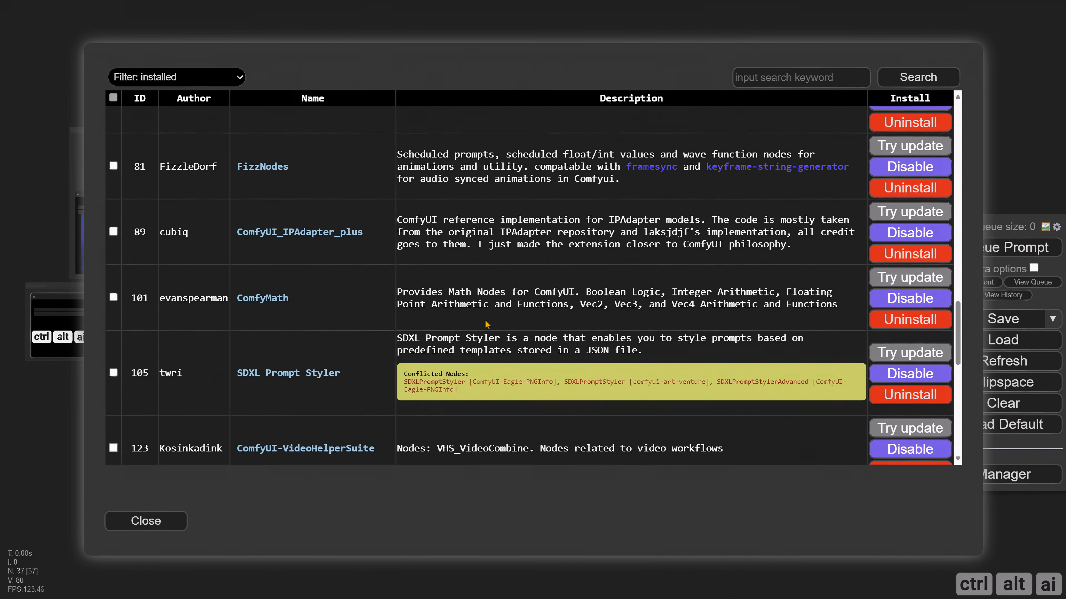
scroll(485, 325, "down", 8)
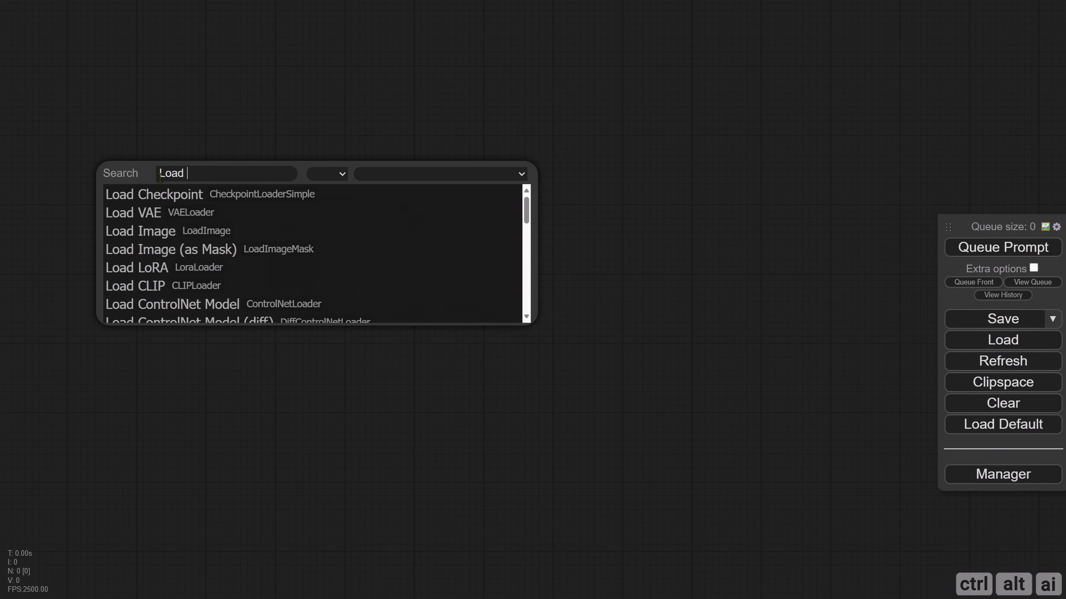
Step: Add a Load Image node to the empty canvas and place a copy of it directly below
type("Ima")
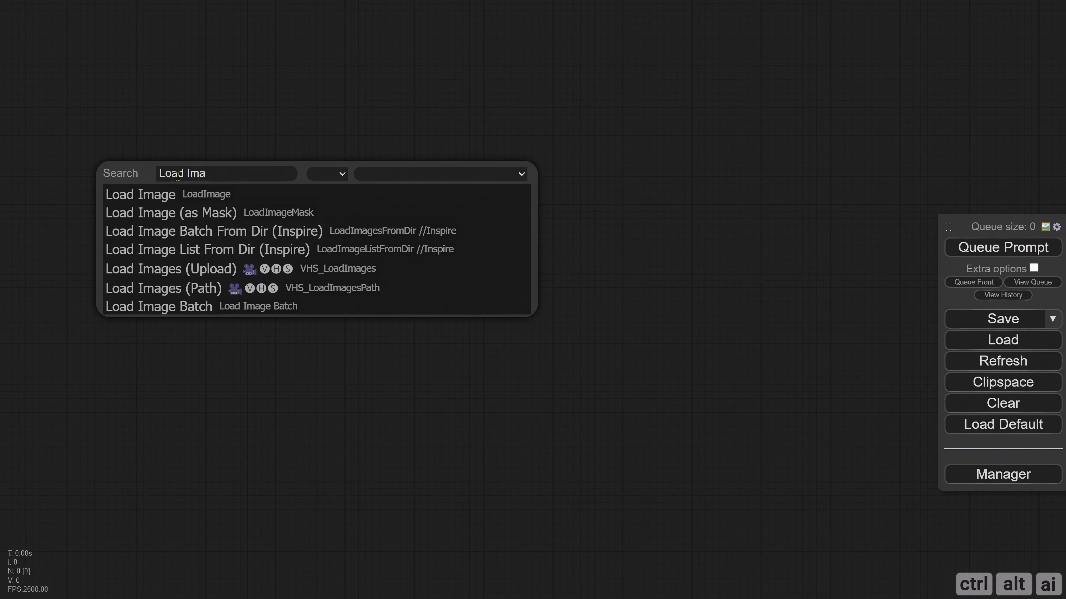
left_click(178, 196)
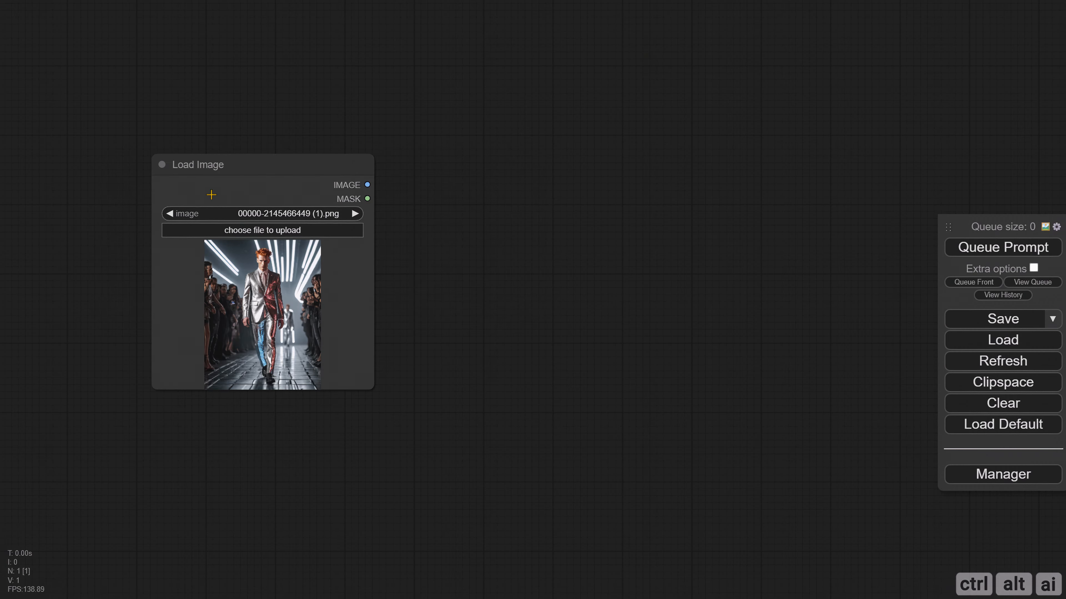
left_click_drag(88, 245, 238, 252)
scroll(239, 248, "down", 3)
left_click_drag(327, 205, 190, 425)
left_click(318, 294)
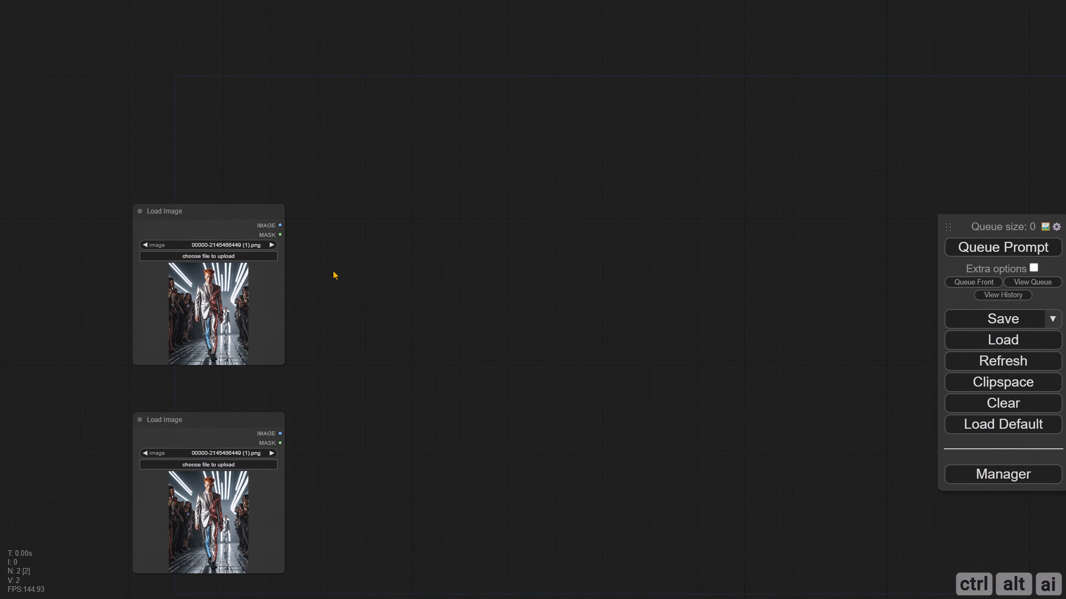
Step: Add an Image Overlay node on the empty canvas to the right of the two Load Image nodes
left_click_drag(501, 278, 300, 276)
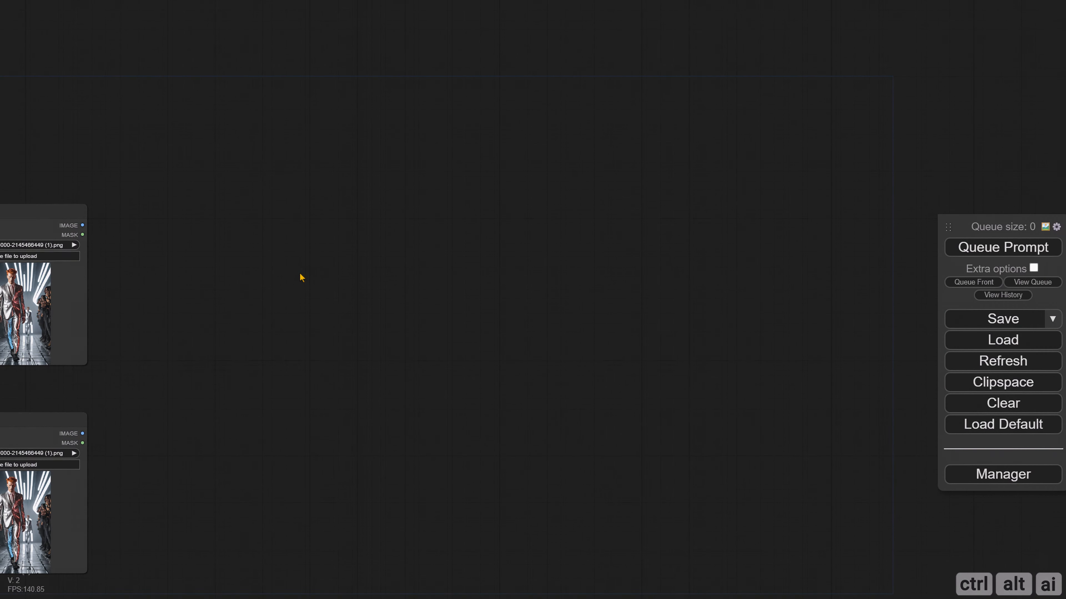
double_click(367, 210)
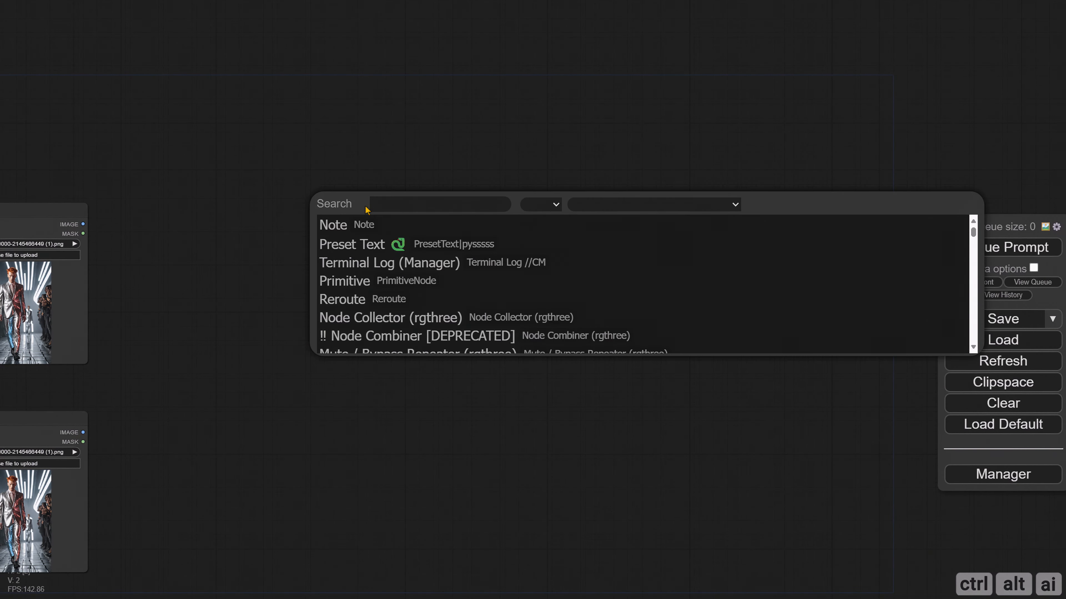
type("image ove")
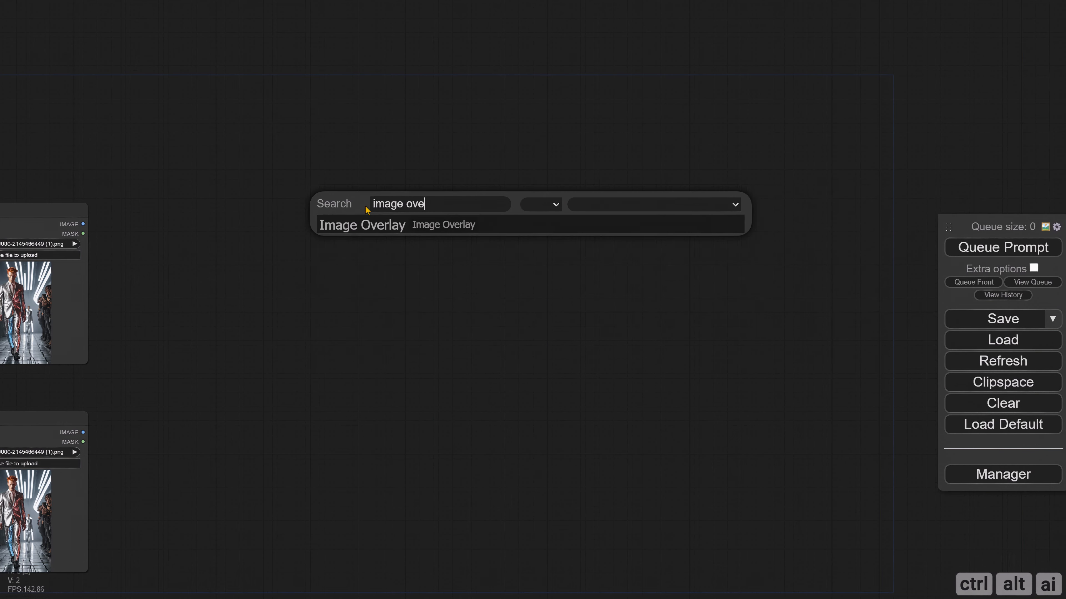
left_click(404, 225)
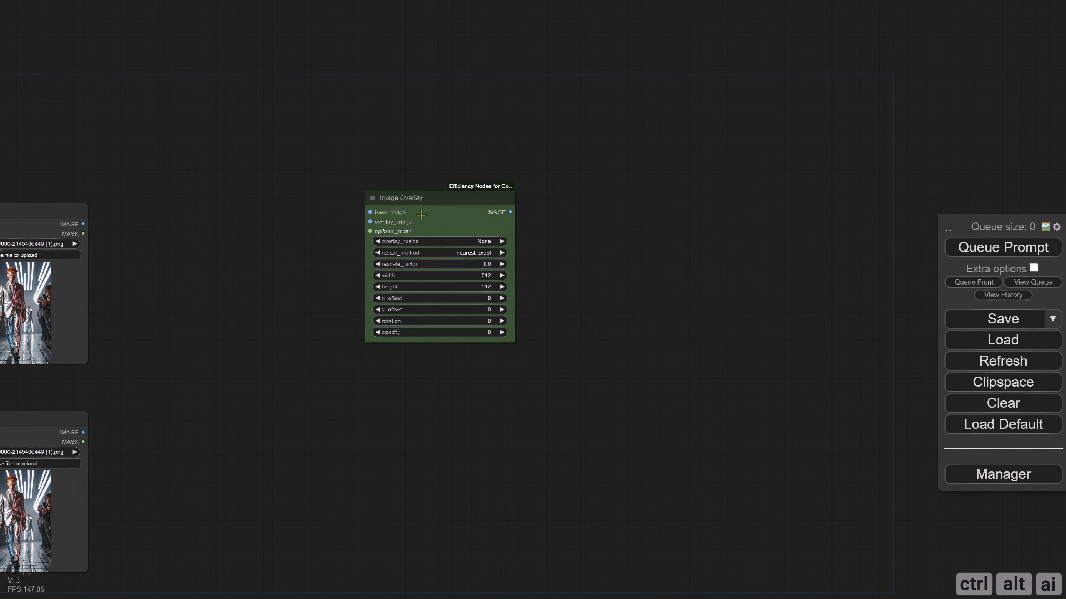
left_click_drag(423, 202, 386, 227)
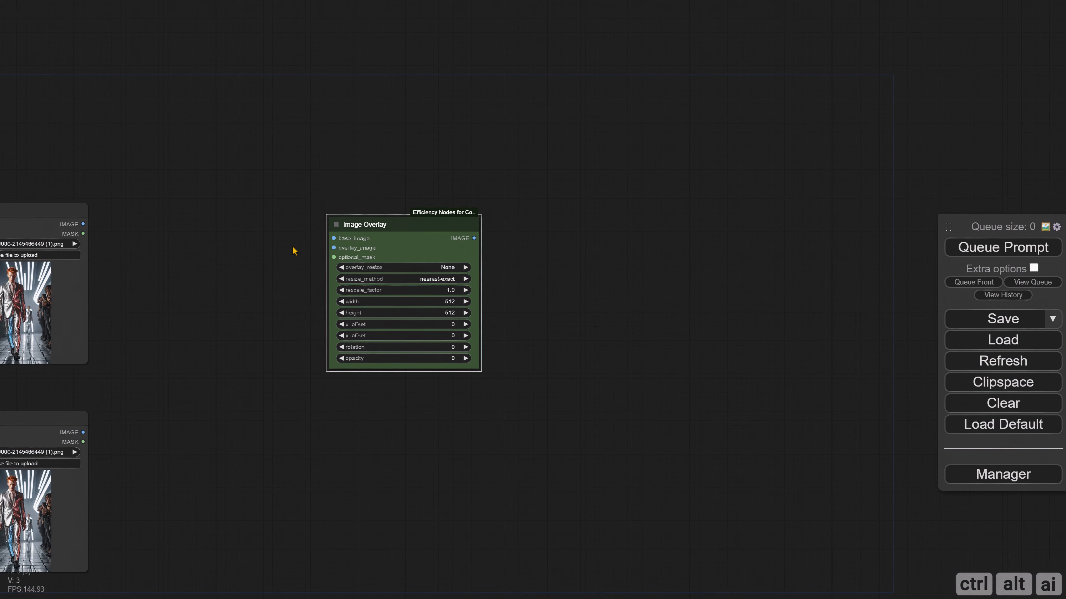
Step: Attach a Preview Image node to the Image Overlay node's IMAGE output and enlarge it
left_click_drag(278, 240, 150, 234)
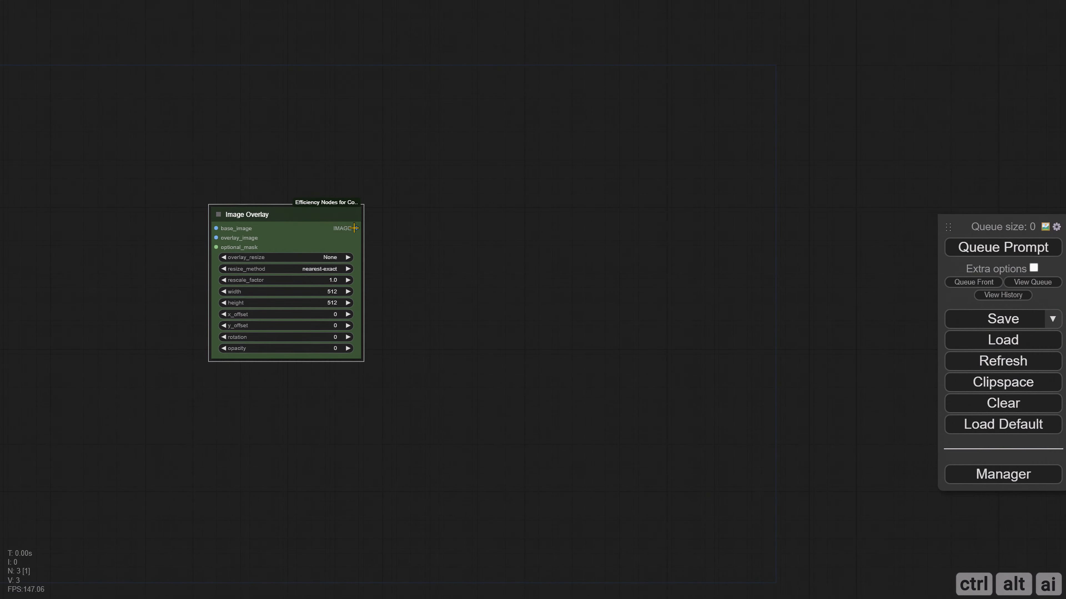
left_click_drag(356, 228, 428, 223)
left_click(470, 314)
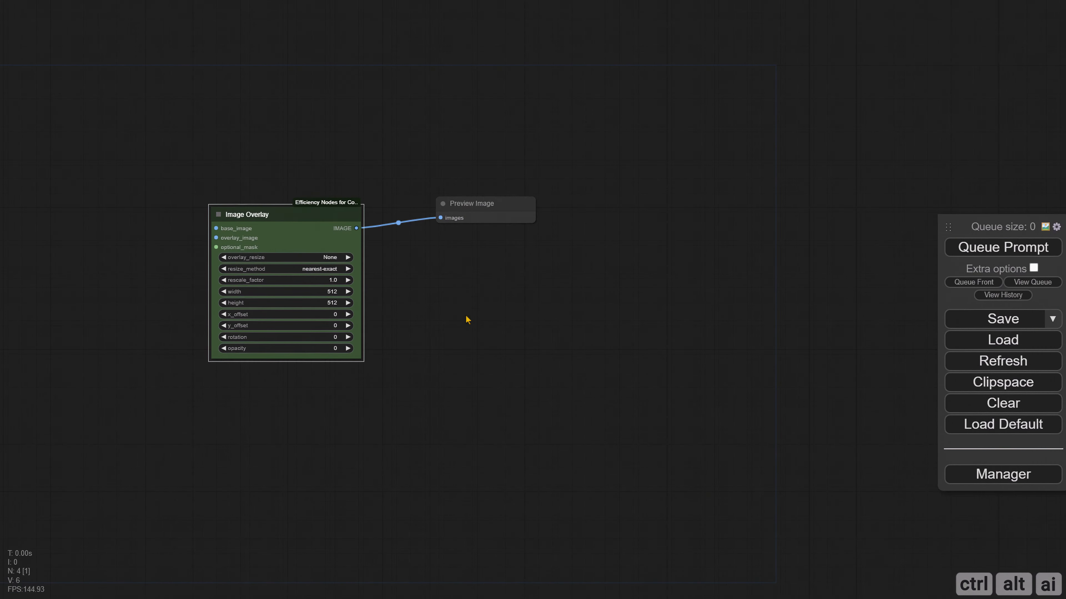
left_click(480, 211)
left_click_drag(497, 222, 617, 396)
Step: Load square.png into the upper Load Image node and controlaltai_logo.png into the lower one
left_click_drag(194, 407, 540, 376)
left_click(301, 256)
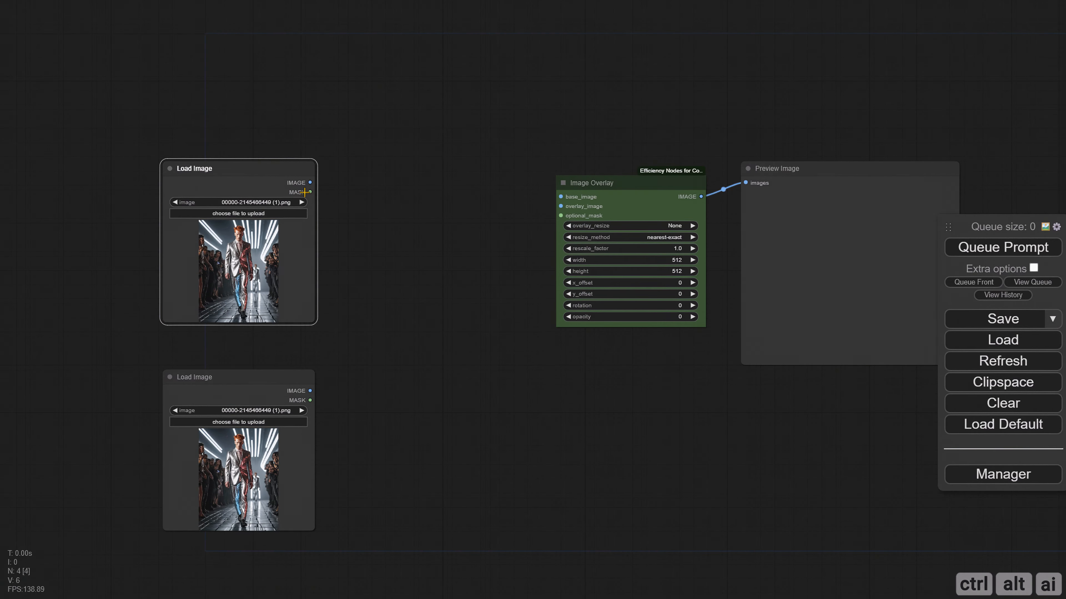
left_click(255, 213)
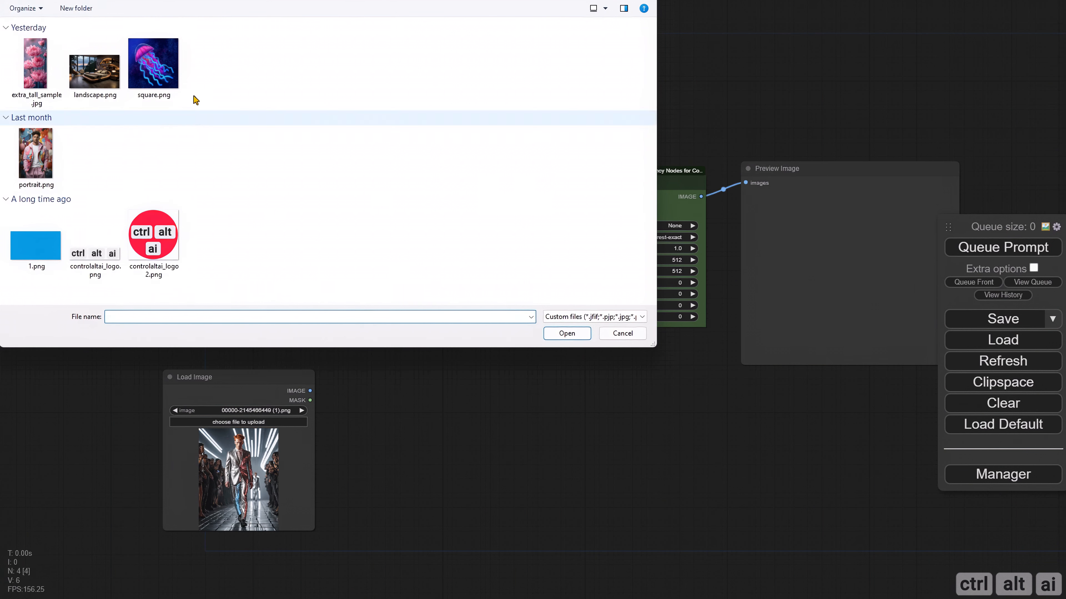
double_click(163, 79)
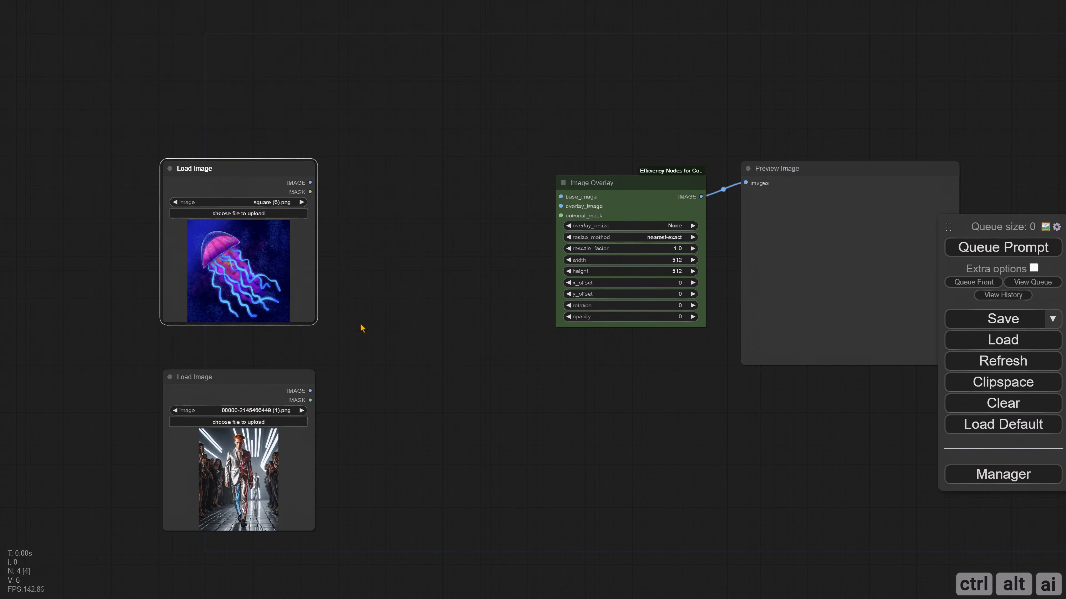
left_click_drag(356, 333, 319, 290)
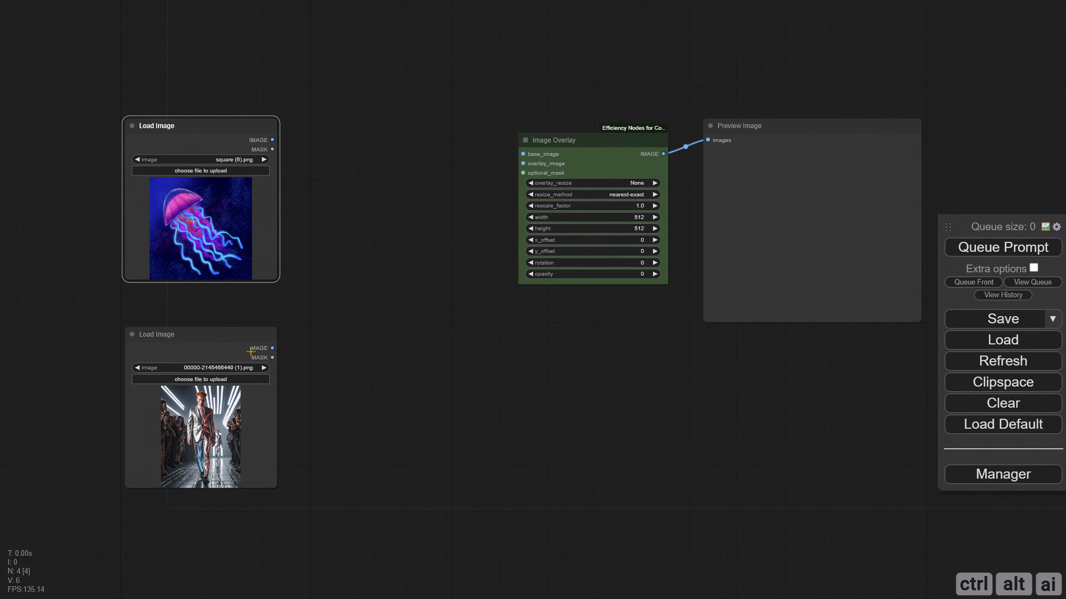
left_click(219, 380)
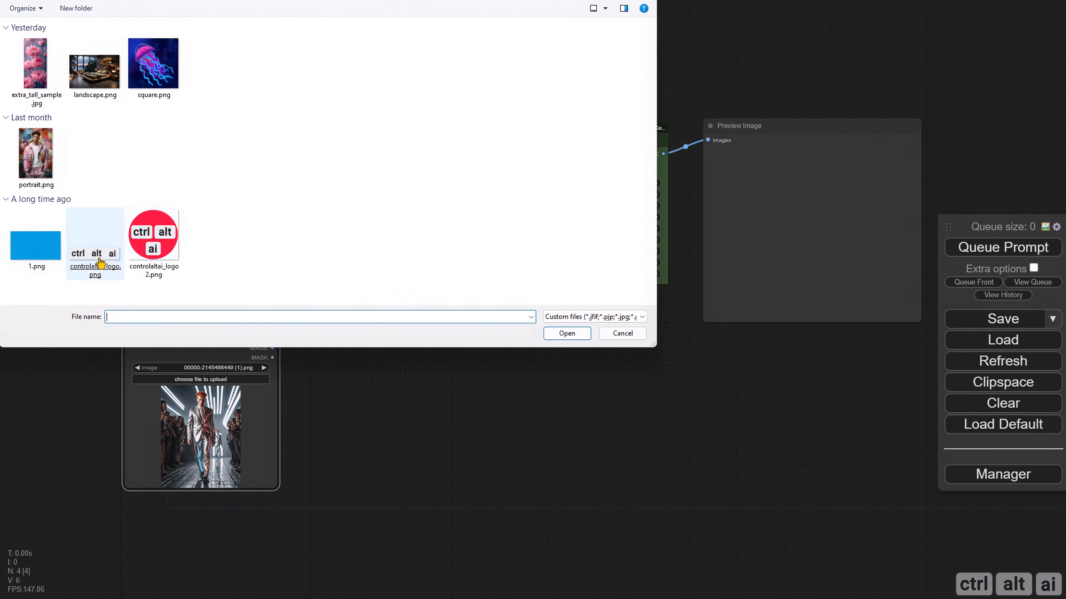
double_click(100, 263)
Step: Connect the jellyfish image to base_image, and the logo's image and mask to overlay_image and optional_mask on the Image Overlay node
left_click_drag(374, 293, 333, 300)
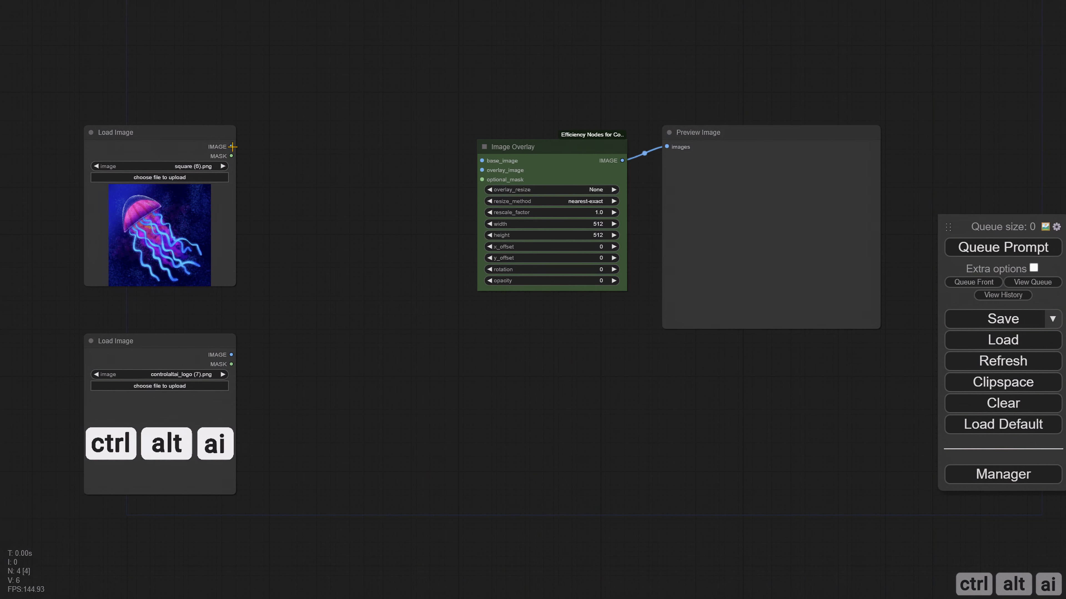
left_click_drag(232, 147, 482, 160)
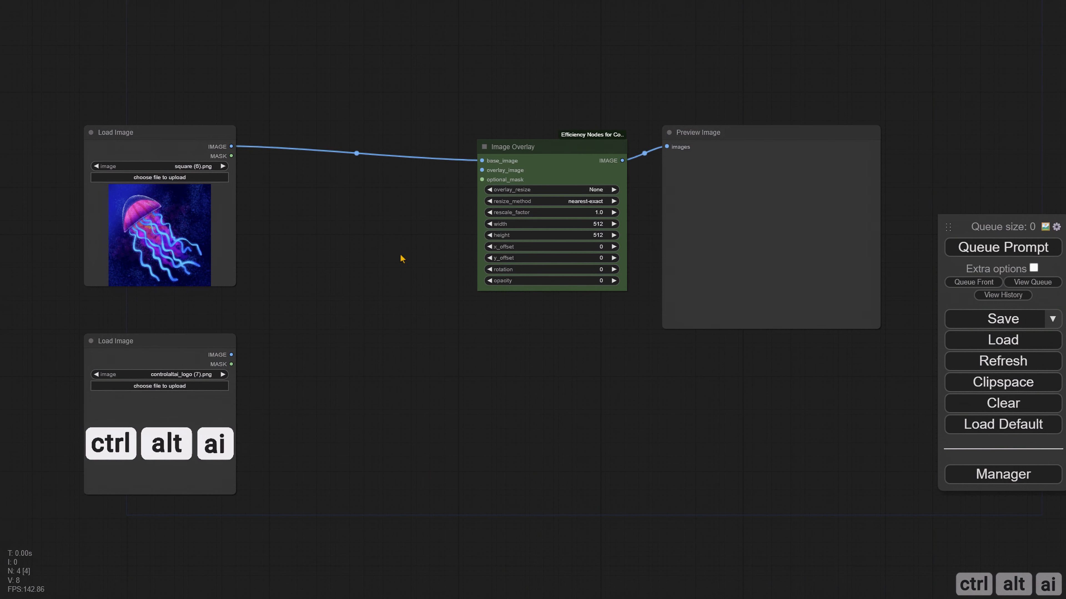
left_click_drag(232, 354, 482, 179)
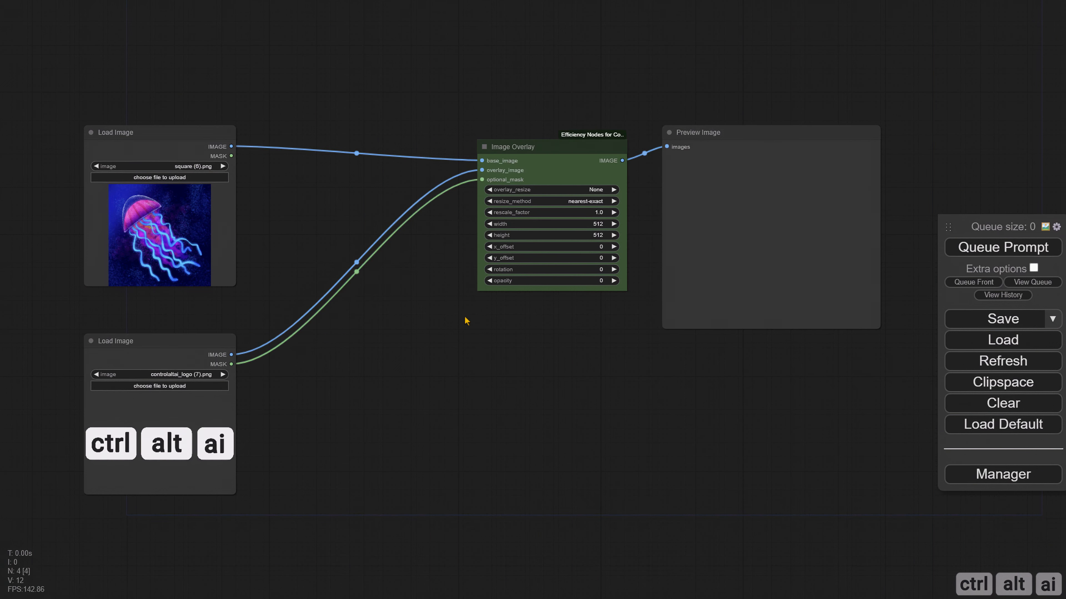
Step: Run the workflow to generate the overlay preview
left_click_drag(487, 370, 485, 370)
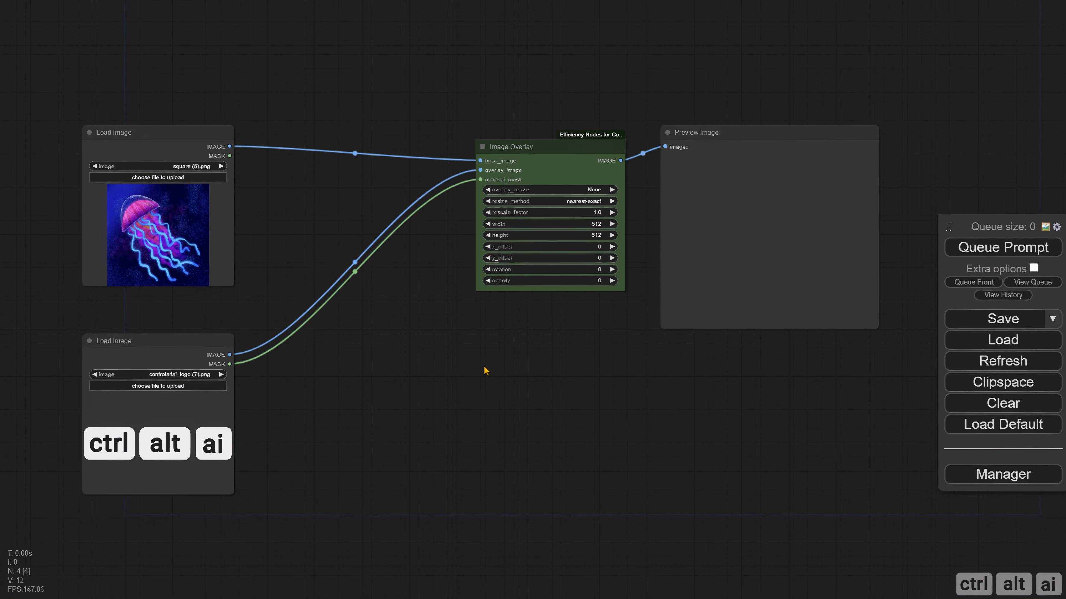
left_click_drag(485, 371, 462, 373)
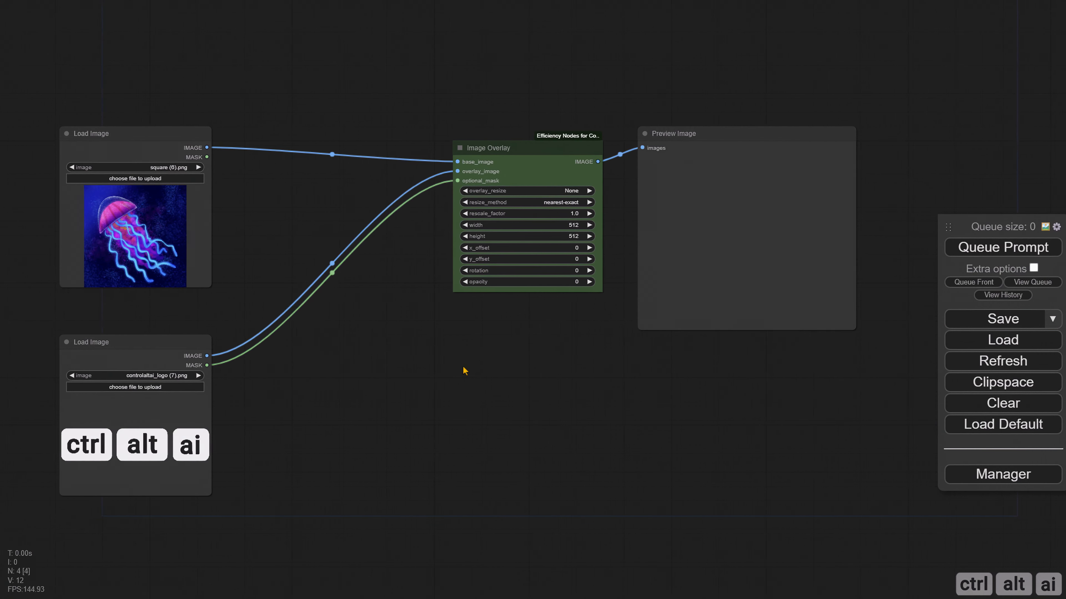
left_click(961, 252)
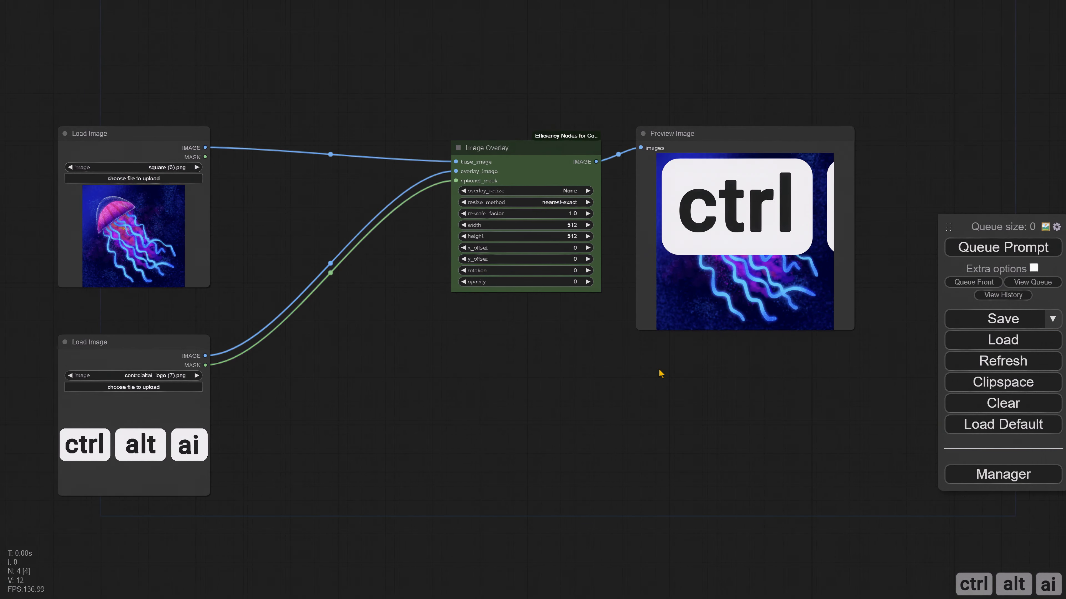
Step: Move the Image Overlay and Preview Image nodes together further right, making room after the Load Image nodes
left_click_drag(676, 374, 600, 369)
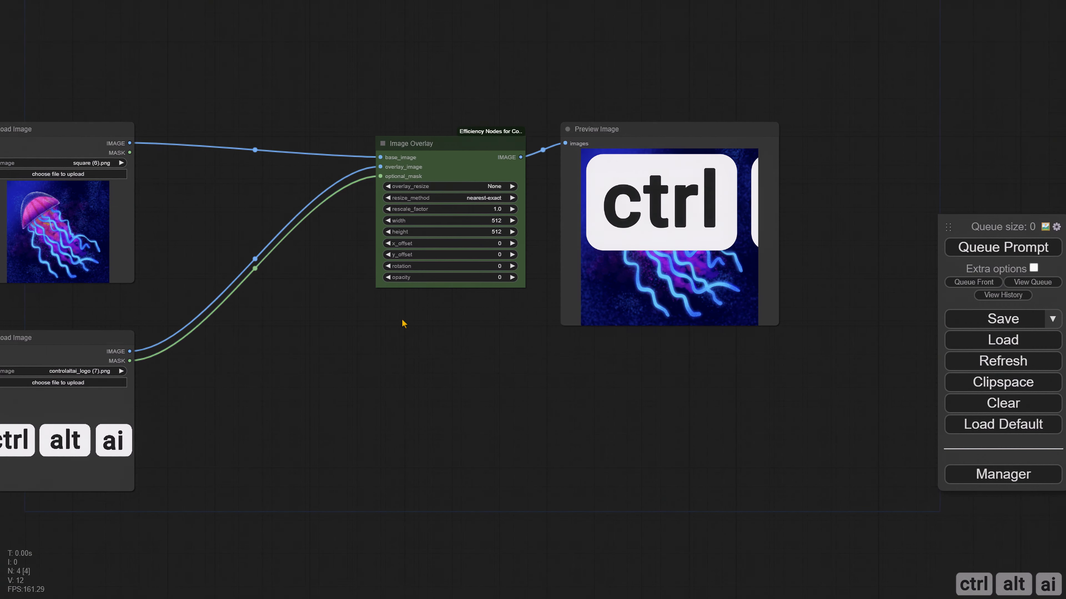
left_click_drag(426, 93, 658, 340)
left_click_drag(480, 149, 693, 136)
left_click(514, 421)
left_click_drag(430, 403, 560, 423)
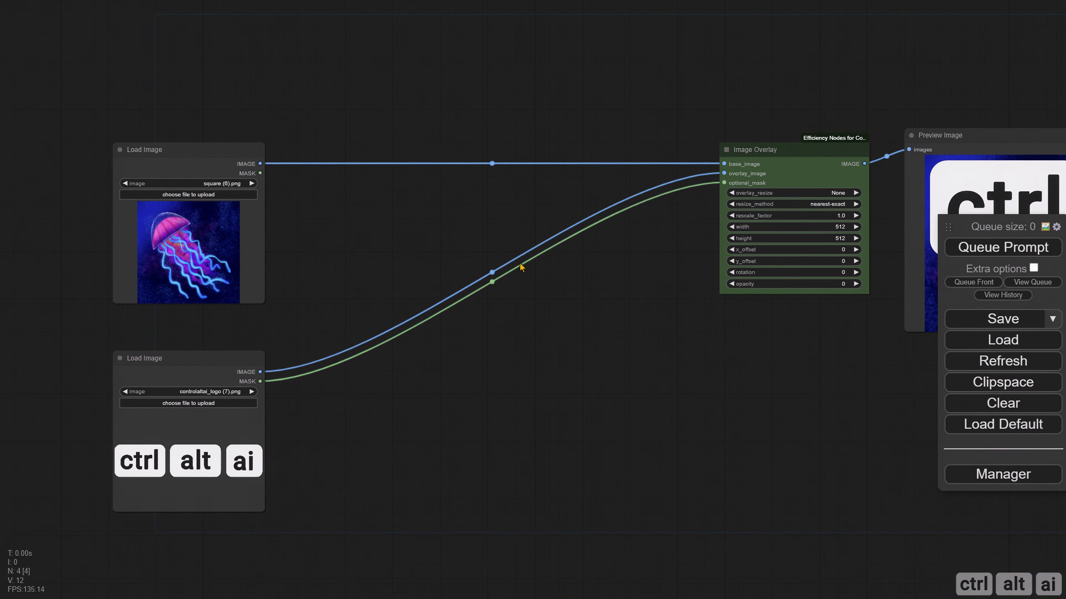
Step: Add the ComfyUI Essentials Image Resize node before Image Overlay and route the logo image through it into overlay_image
double_click(540, 189)
type("image re")
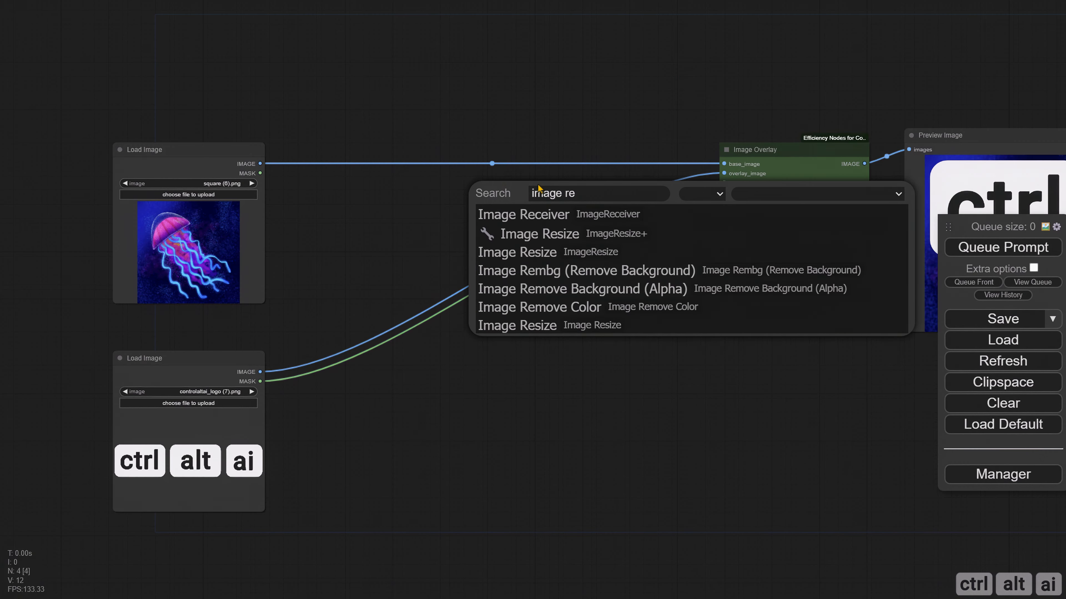
left_click(546, 234)
left_click_drag(589, 194, 574, 168)
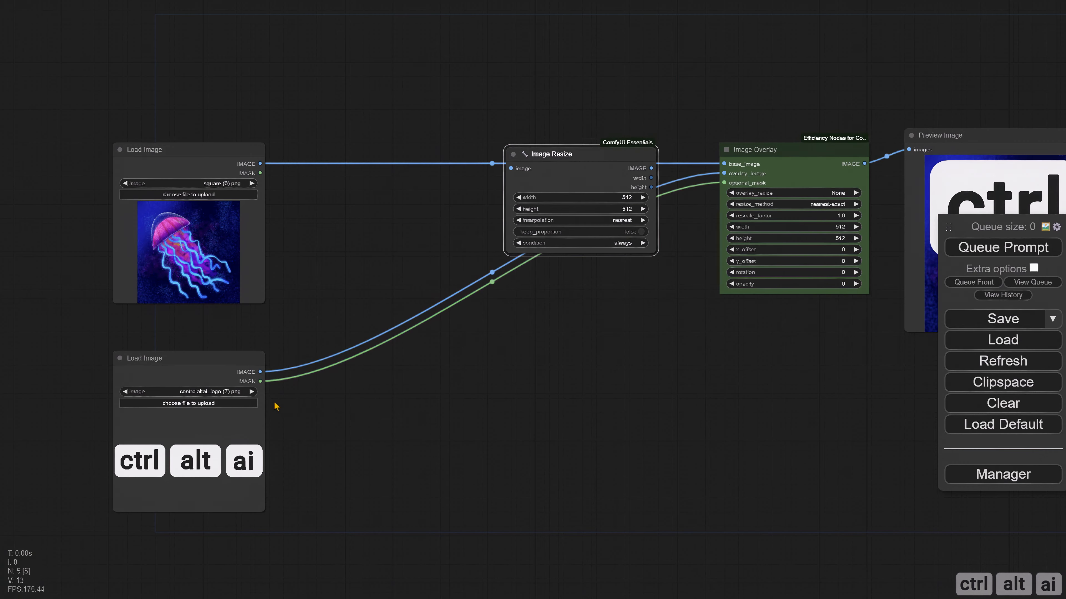
left_click_drag(260, 371, 509, 169)
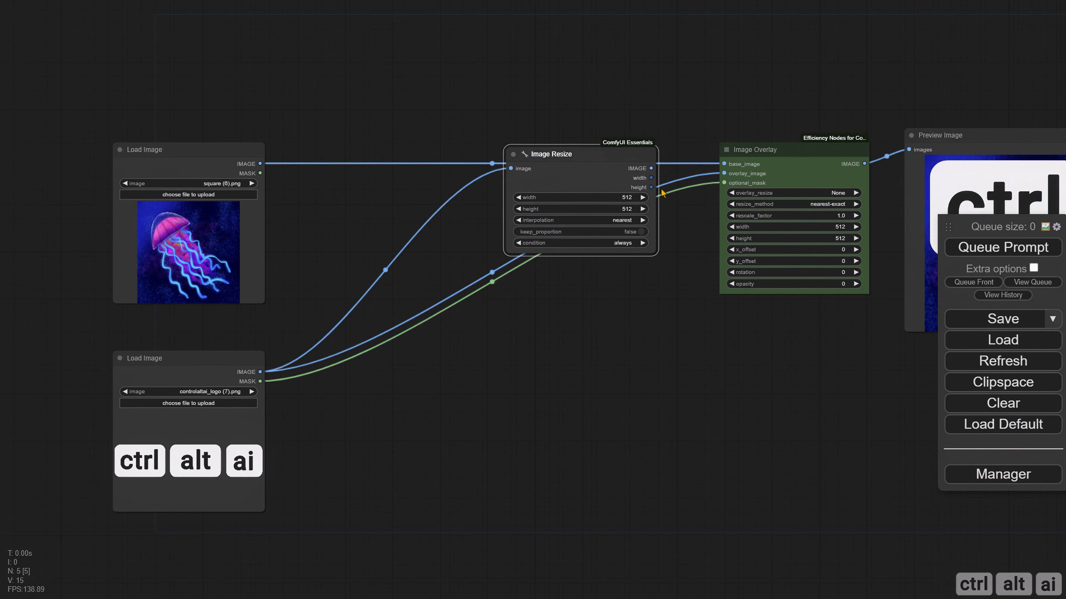
left_click_drag(651, 169, 723, 173)
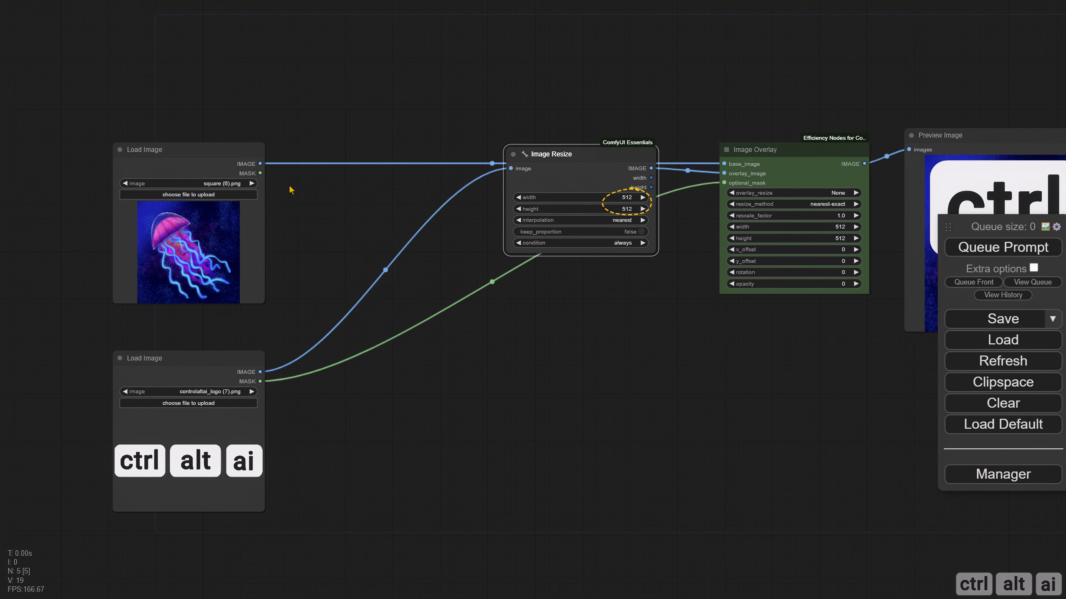
Step: Add the ComfyUI Essentials Get Image Size node beside the upper Load Image node and feed it the jellyfish image
double_click(348, 187)
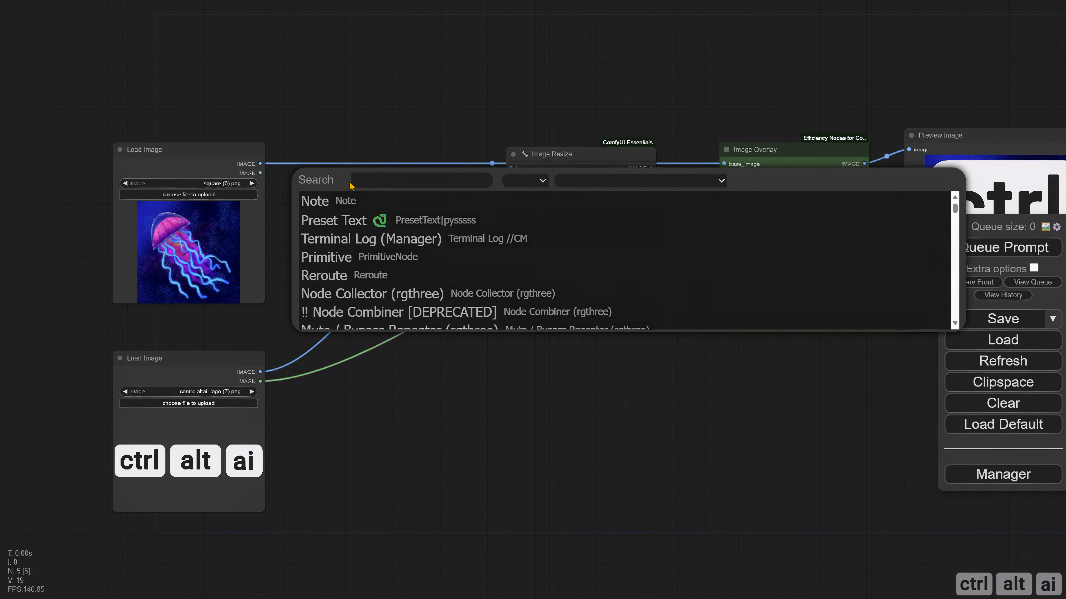
type("get")
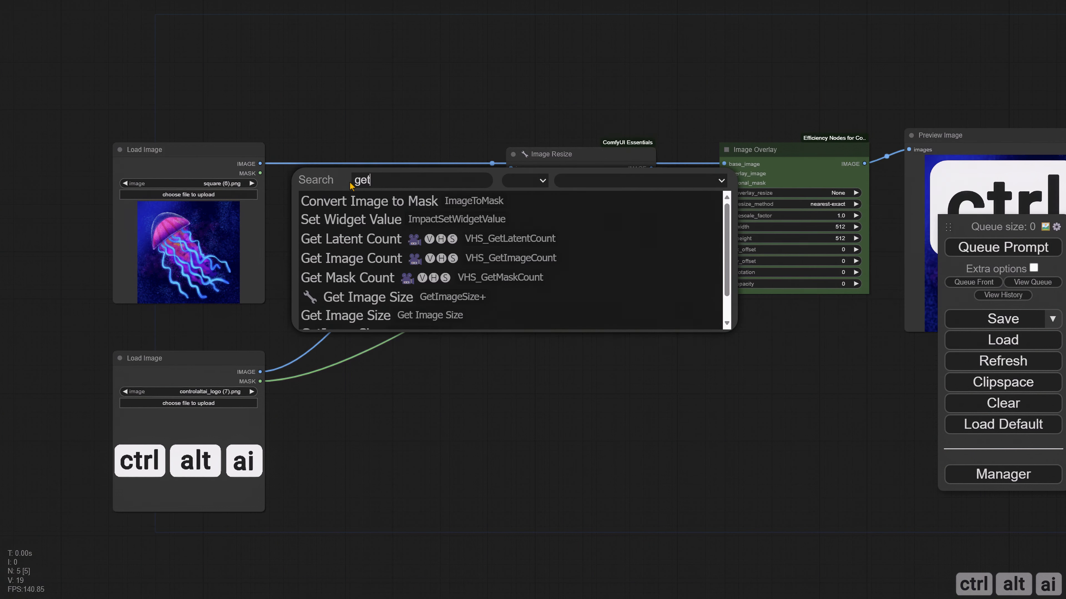
type(" image")
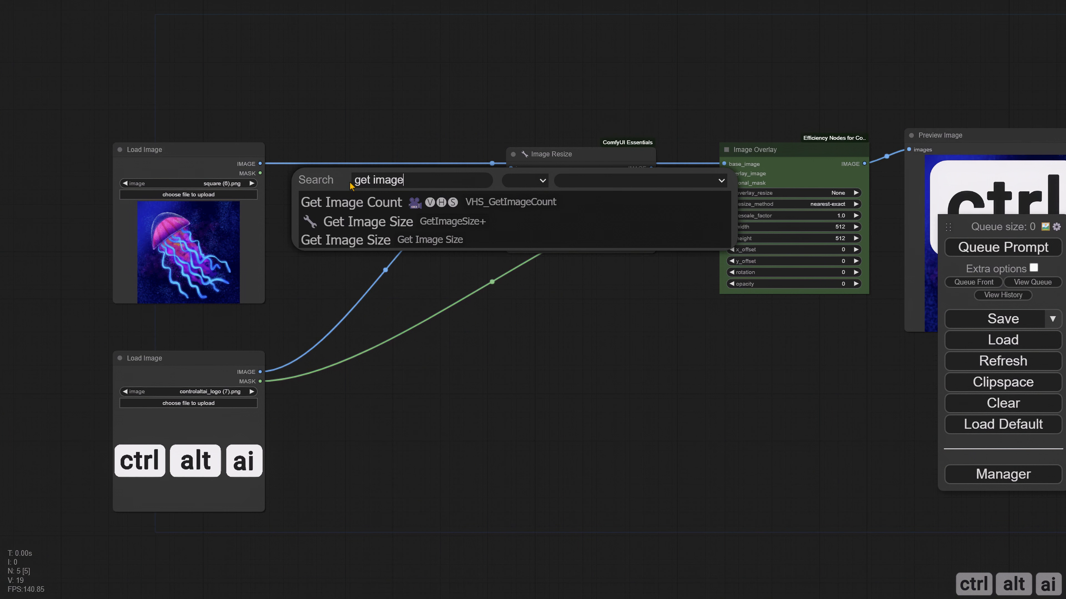
left_click(350, 221)
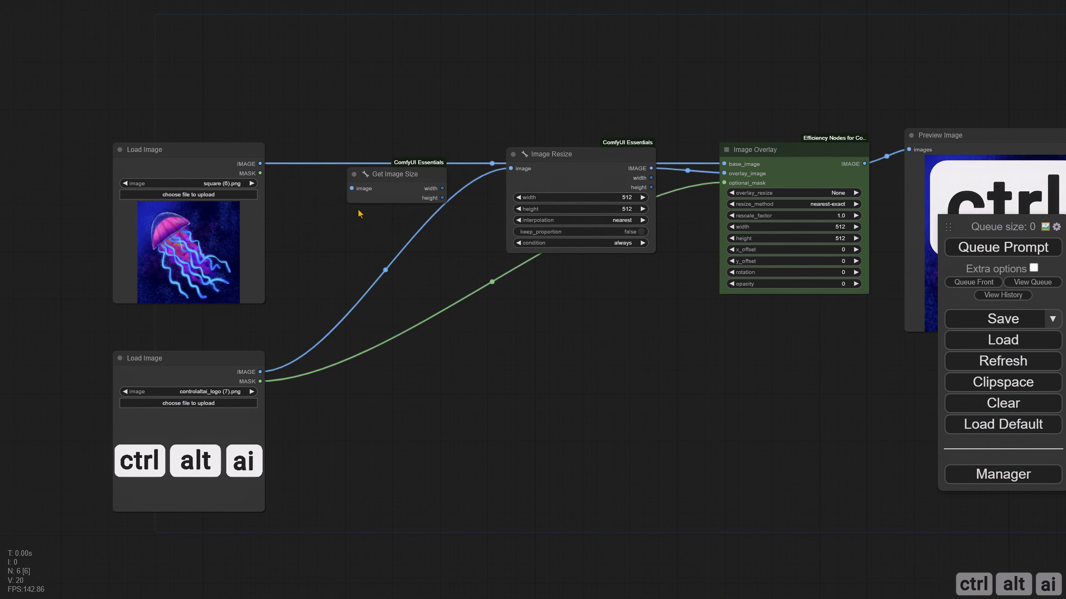
left_click_drag(344, 163, 340, 159)
left_click_drag(260, 164, 311, 174)
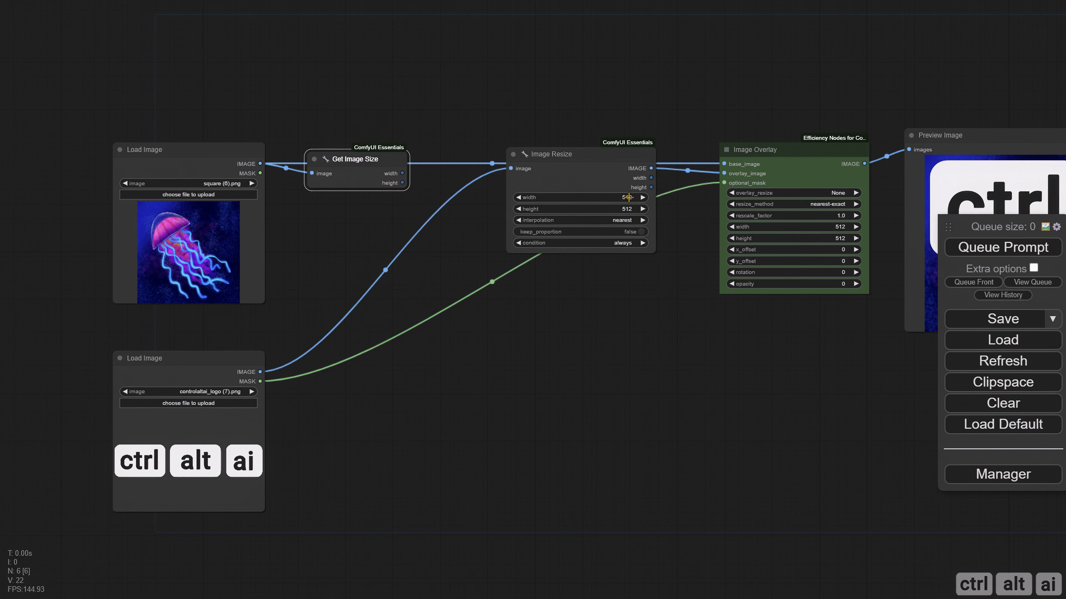
Step: Set both the width and the height of the Image Resize node to 0
left_click(628, 197)
type("0")
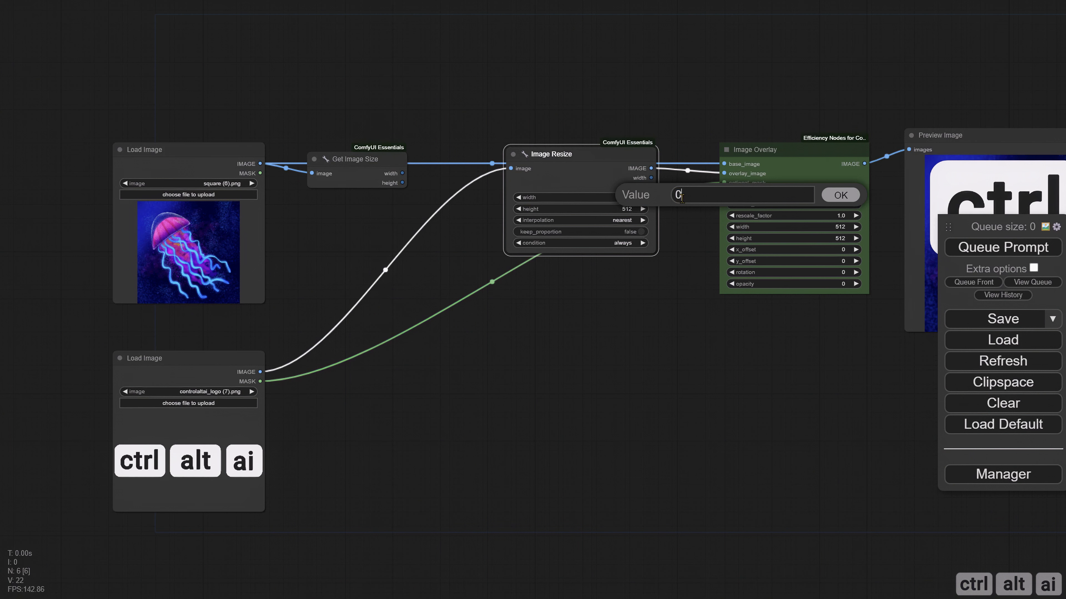
key("Return")
left_click(628, 209)
type("0")
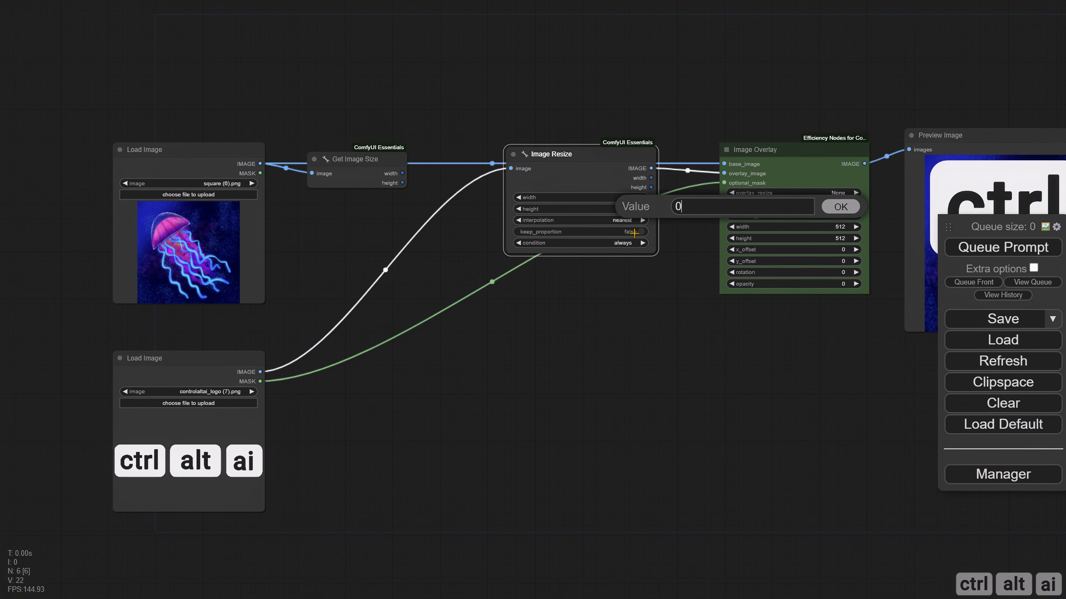
key("Return")
Step: Set the Image Resize node's keep_proportion to true and its condition to only if bigger
left_click(637, 232)
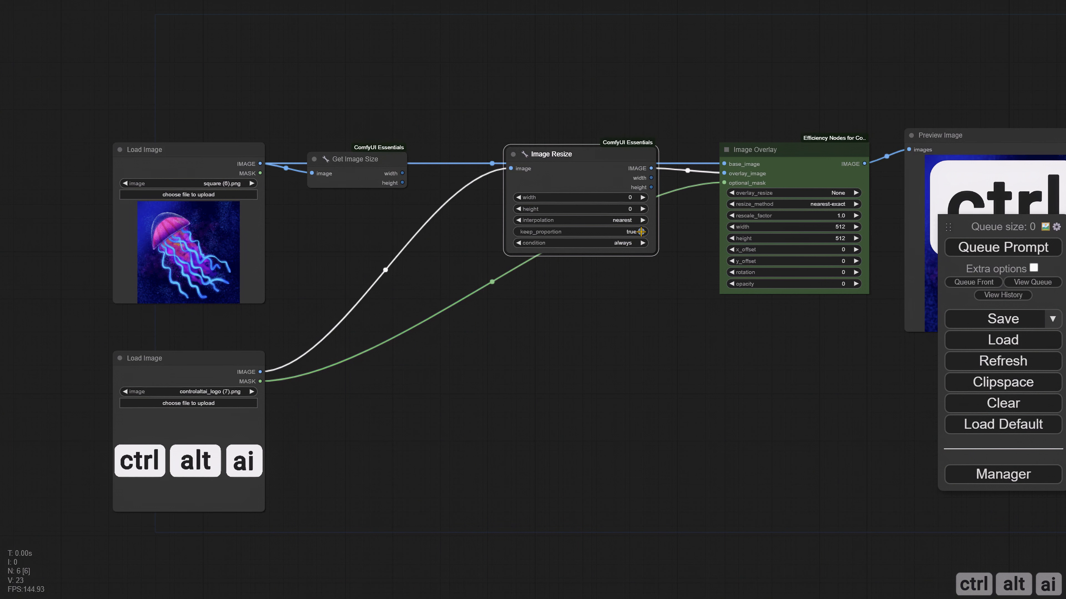
left_click(633, 244)
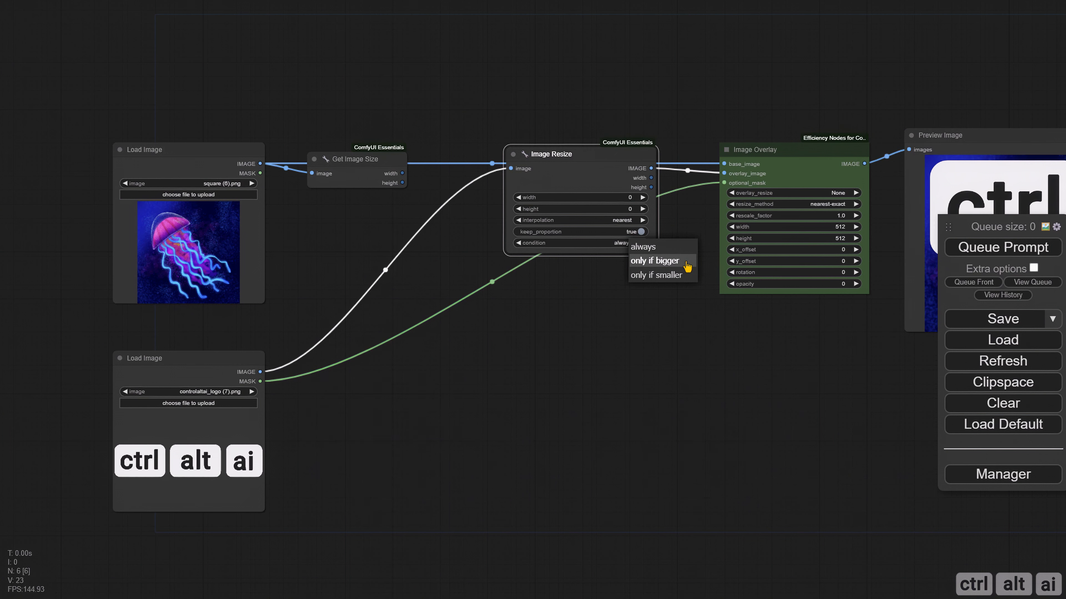
left_click(687, 267)
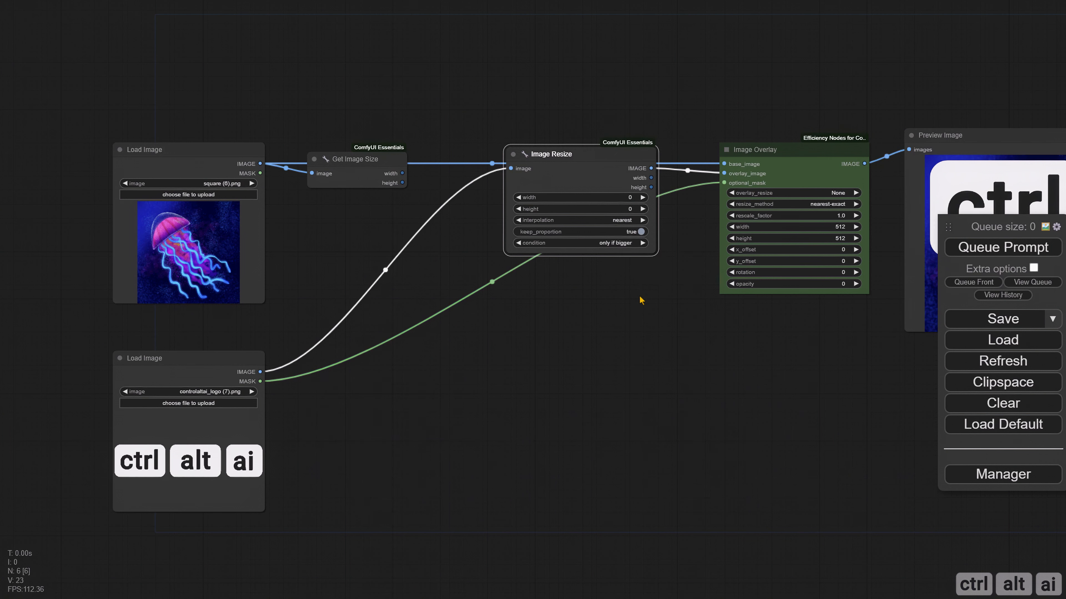
Step: Convert the Image Resize node's width to an input and rearrange the nodes to leave more room after Get Image Size
right_click(583, 184)
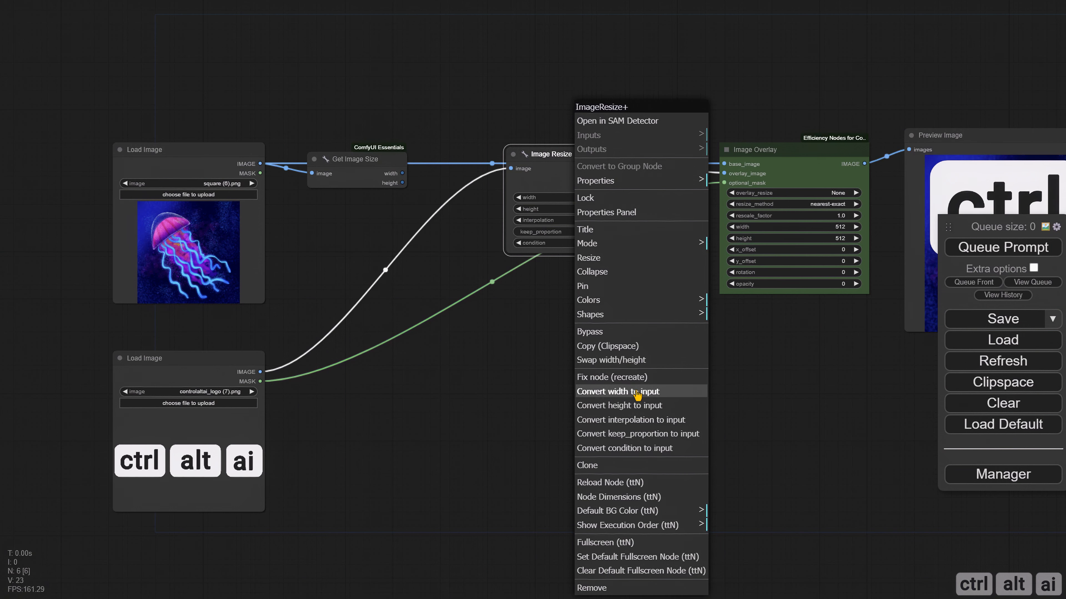
left_click(637, 392)
left_click_drag(692, 241, 615, 250)
left_click_drag(709, 170, 731, 165)
left_click_drag(541, 165, 605, 158)
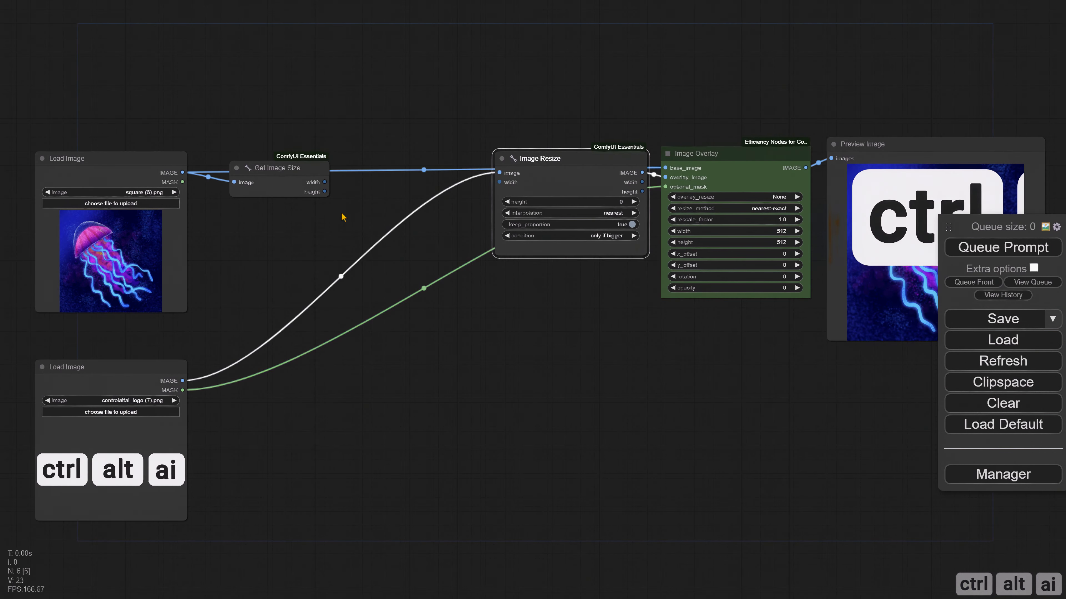
Step: Add a Math Expression node after Get Image Size, feed width into a, and link its INT output to the Image Resize width
double_click(271, 255)
type("math")
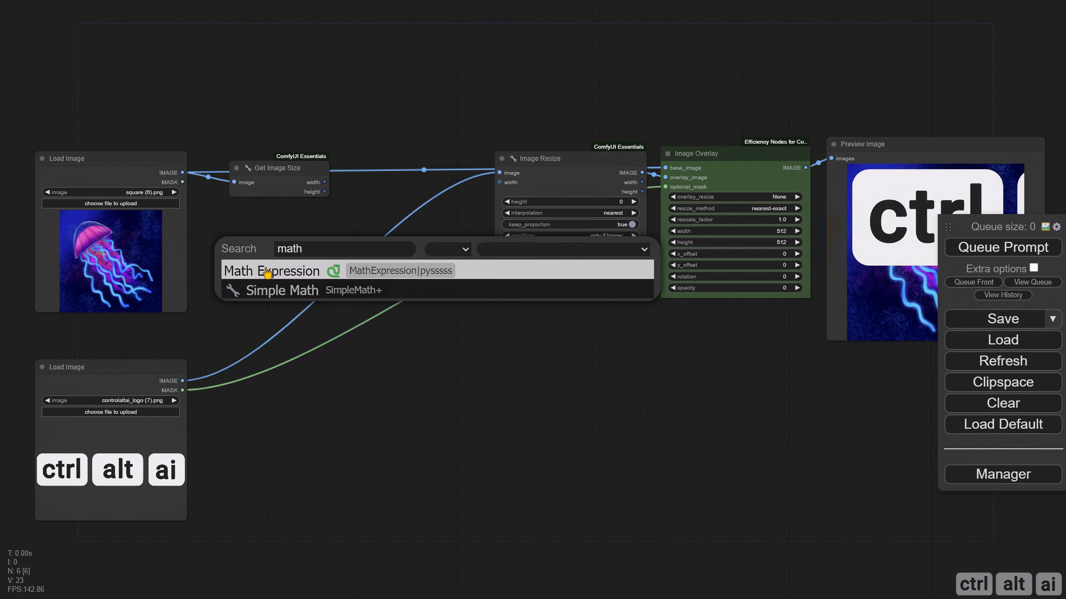
left_click(268, 273)
left_click_drag(456, 342, 376, 328)
left_click_drag(324, 246, 416, 166)
left_click_drag(325, 182, 366, 178)
left_click_drag(467, 177, 499, 182)
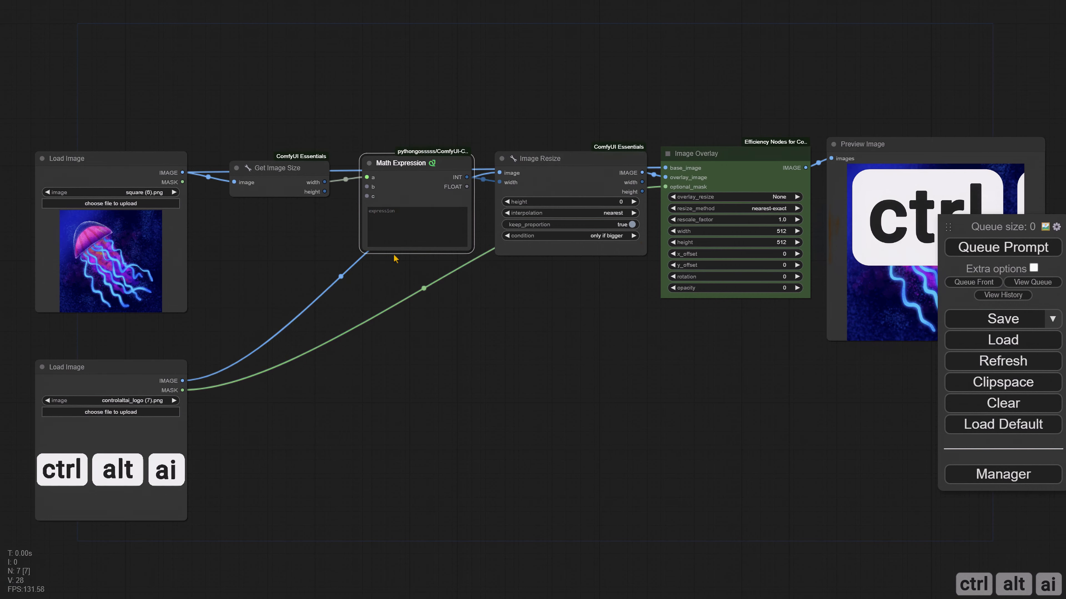
Step: Enter the expression a * 10 / 100 in the Math Expression node
scroll(395, 259, "up", 8)
left_click(295, 277)
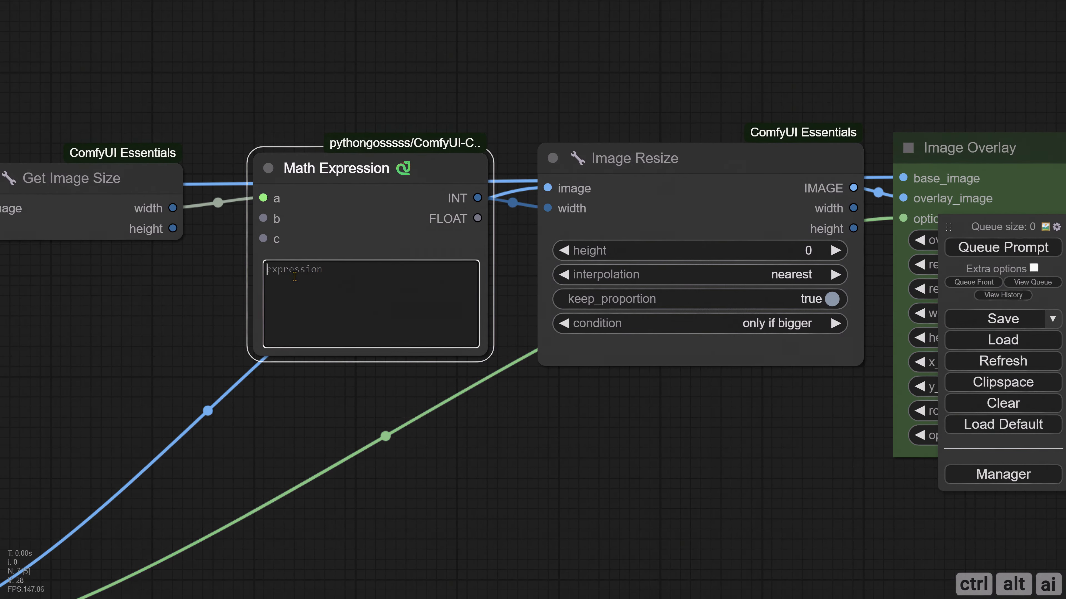
type("a")
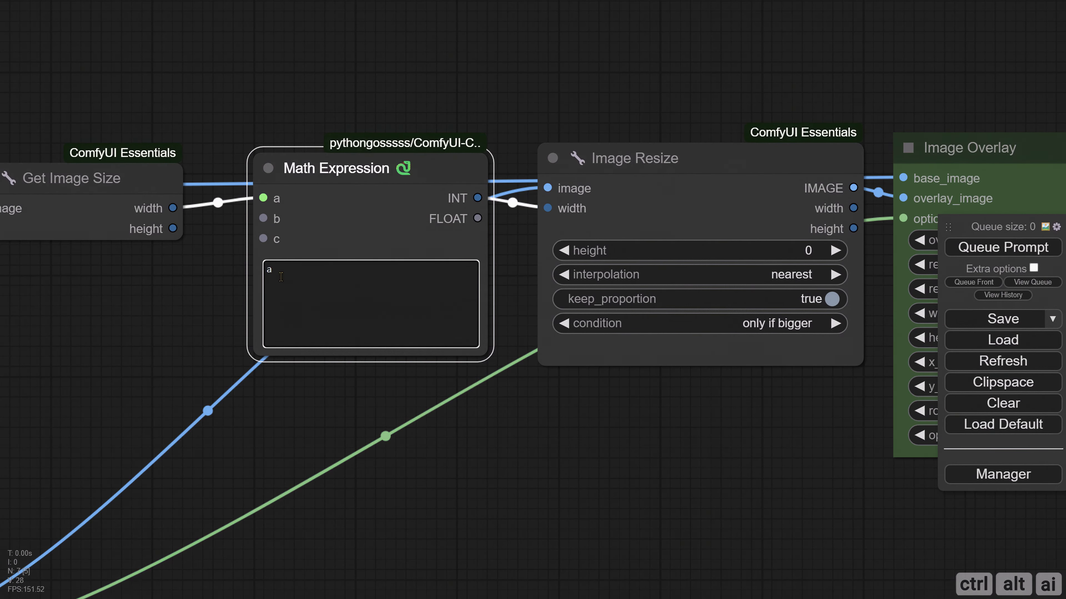
type(" * 10 / 100")
key("Left")
key("Left")
key("Left")
left_click(387, 405)
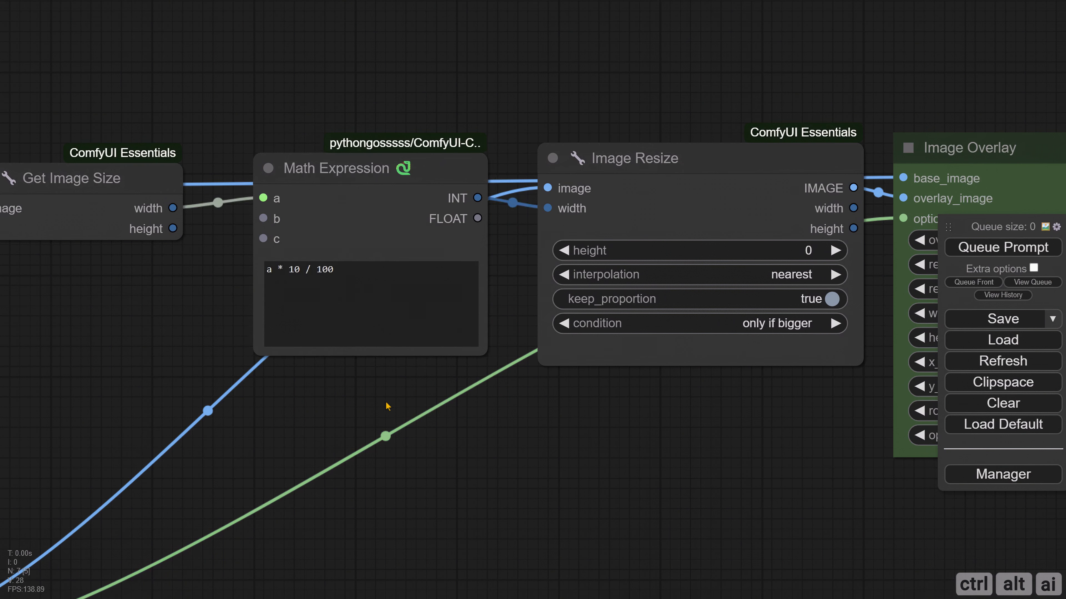
Step: Run the workflow and examine the resized logo in the Preview Image node
scroll(370, 392, "down", 8)
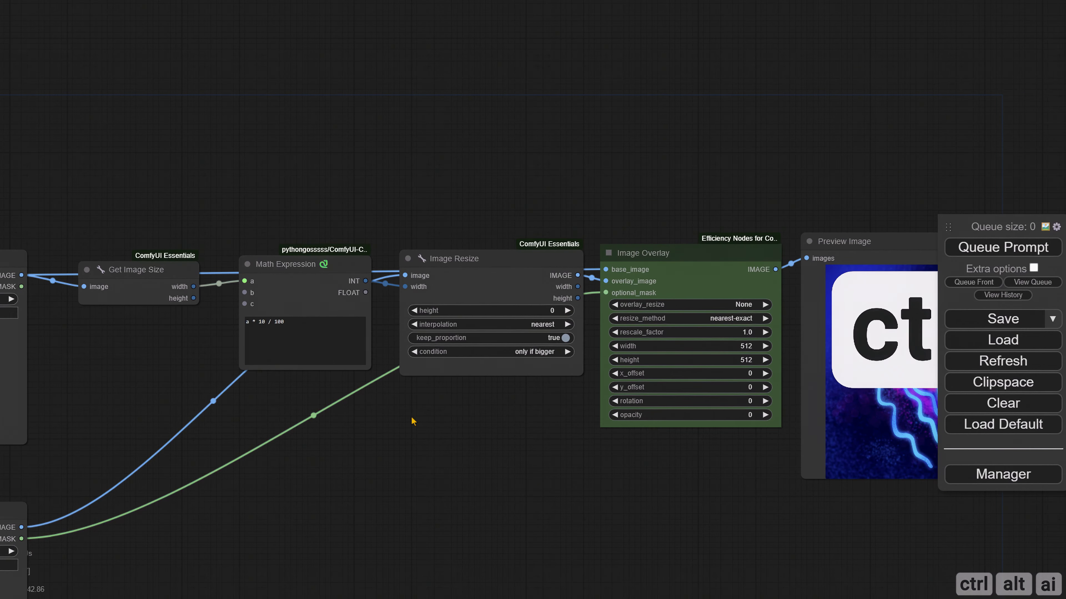
scroll(401, 425, "down", 1)
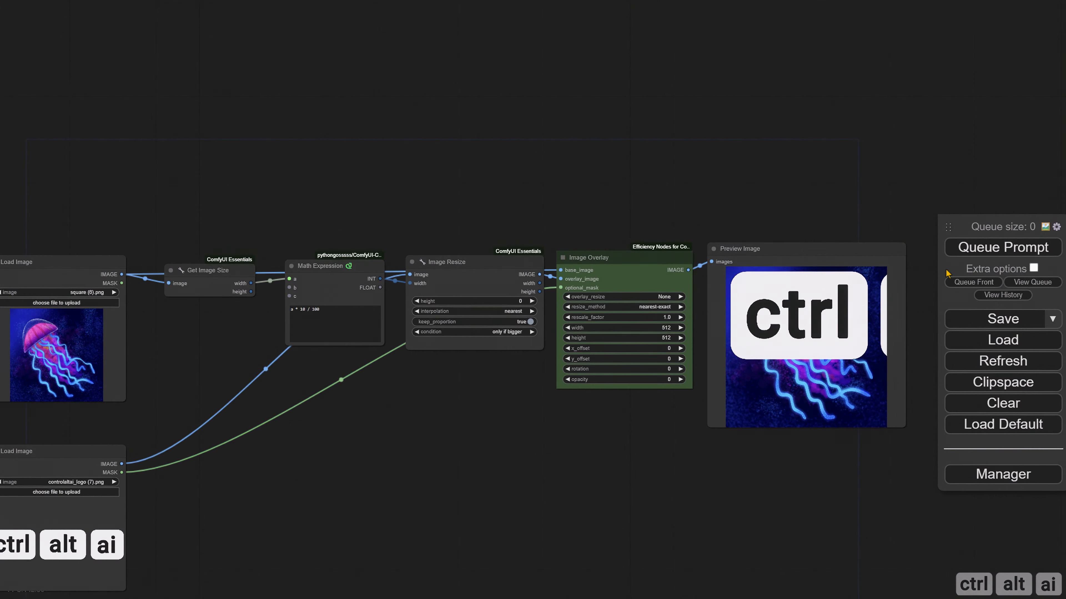
left_click(972, 249)
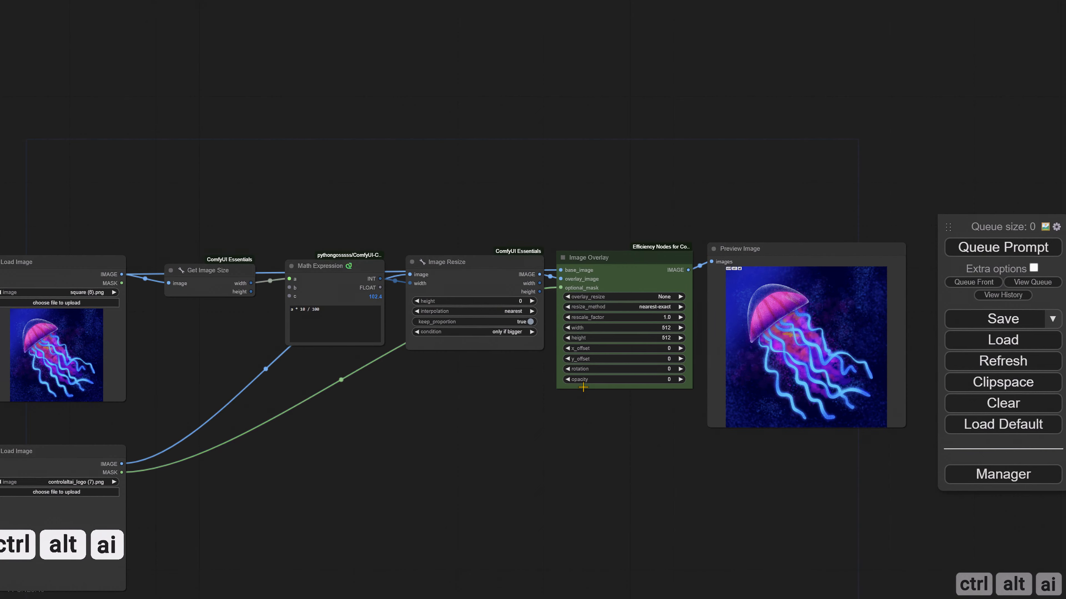
scroll(737, 281, "up", 15)
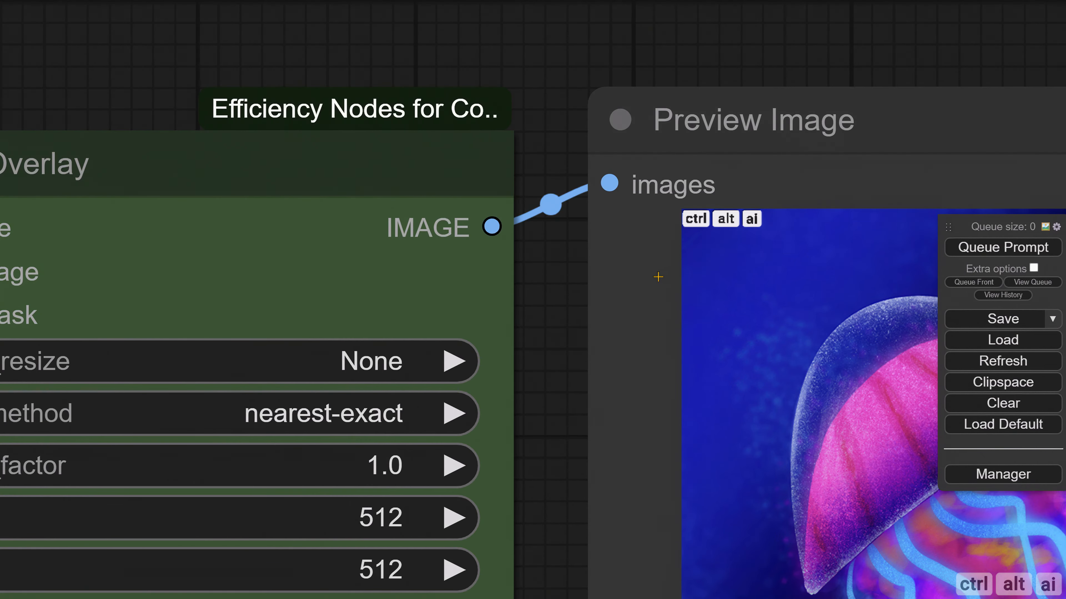
scroll(657, 277, "down", 15)
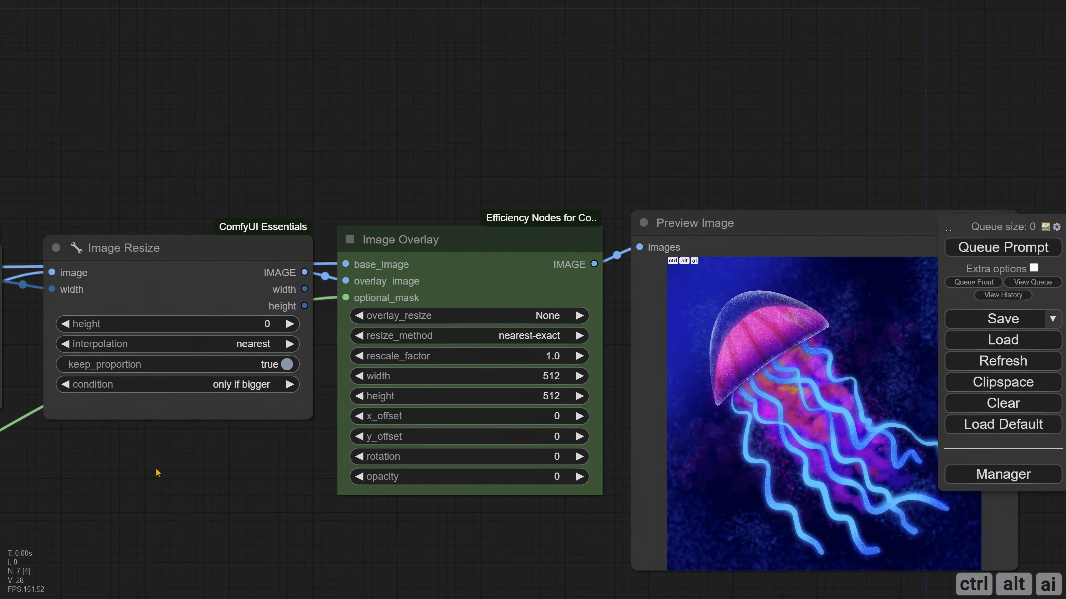
Step: Round the Math Expression up by changing it to ceil(a * 10 / 100), and rerun the workflow
left_click_drag(156, 469, 556, 478)
scroll(319, 440, "up", 3)
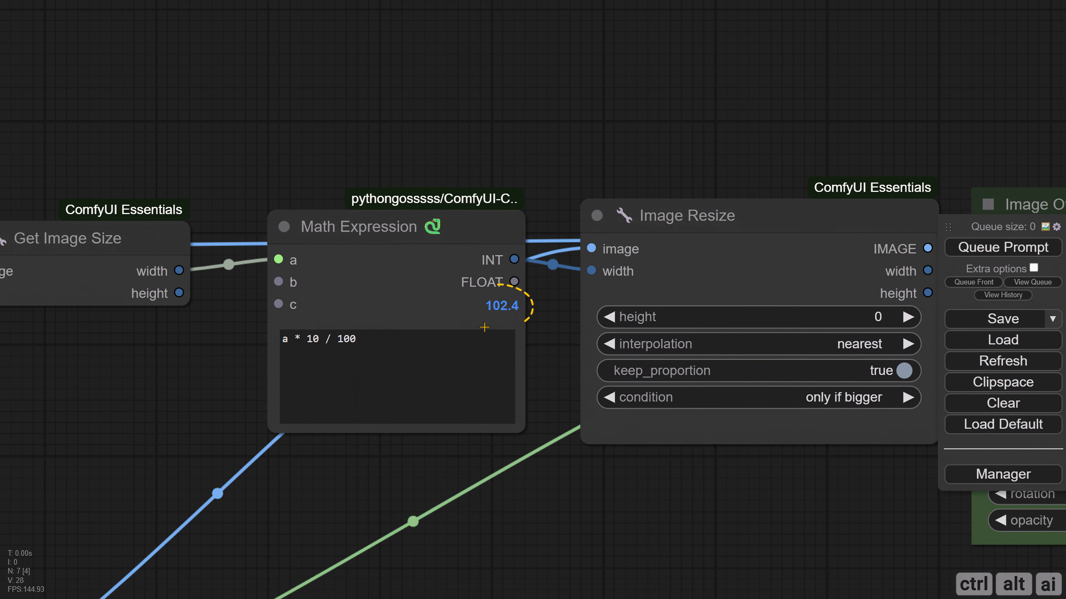
left_click(283, 342)
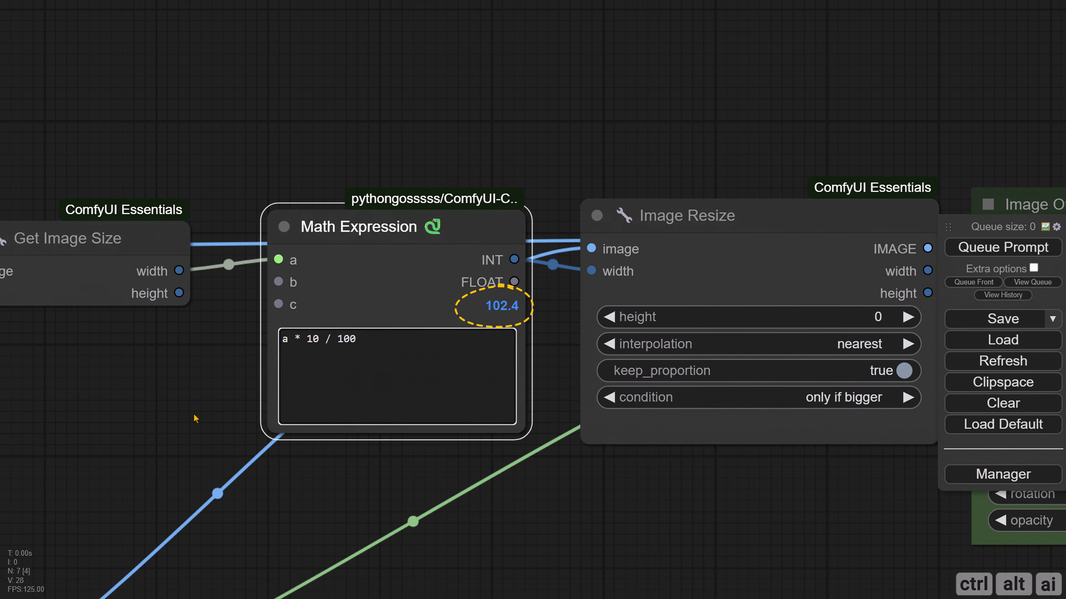
type("ceil")
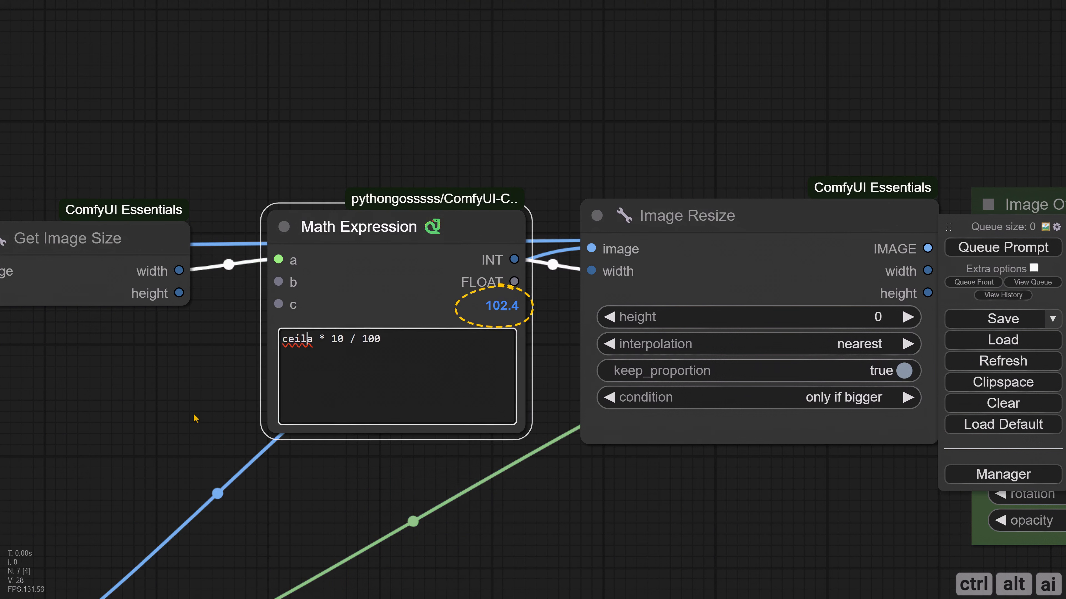
type("(")
left_click(195, 418)
key("ctrl+Return")
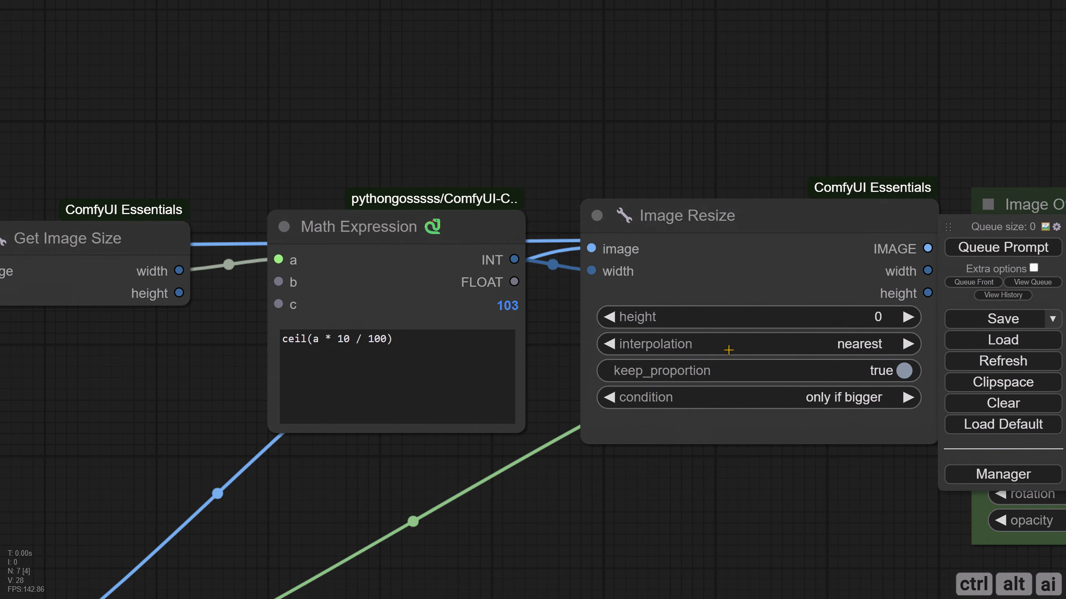
Step: Change the Math Expression to ceil(a * 20 / 100) and run the workflow again
scroll(548, 359, "down", 8)
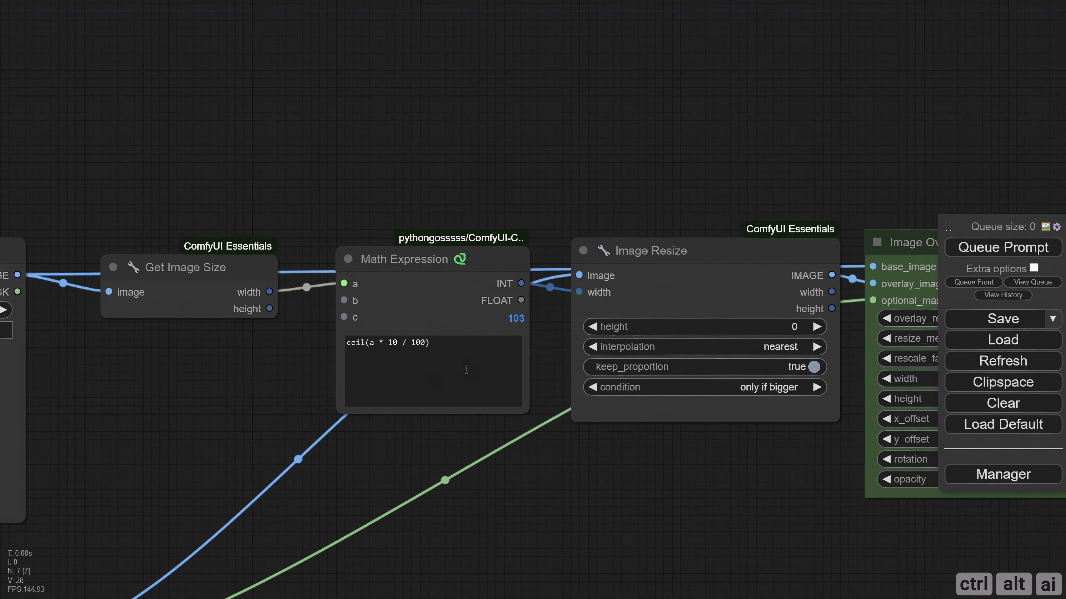
left_click_drag(250, 587, 305, 457)
scroll(605, 434, "down", 2)
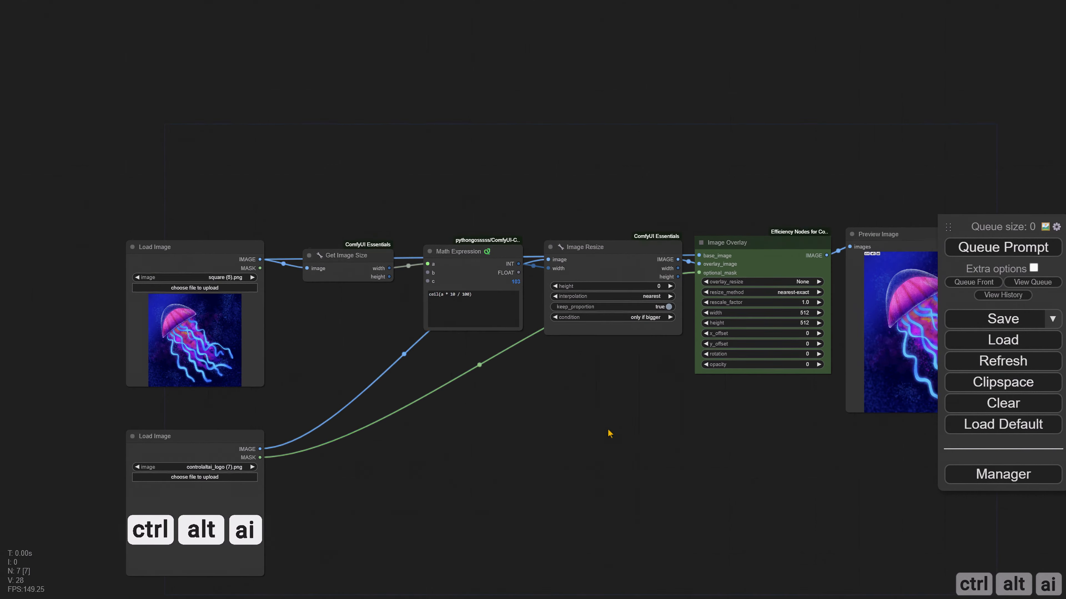
left_click_drag(609, 433, 399, 443)
scroll(661, 265, "up", 8)
left_click_drag(180, 496, 529, 511)
left_click_drag(403, 489, 504, 493)
left_click(216, 356)
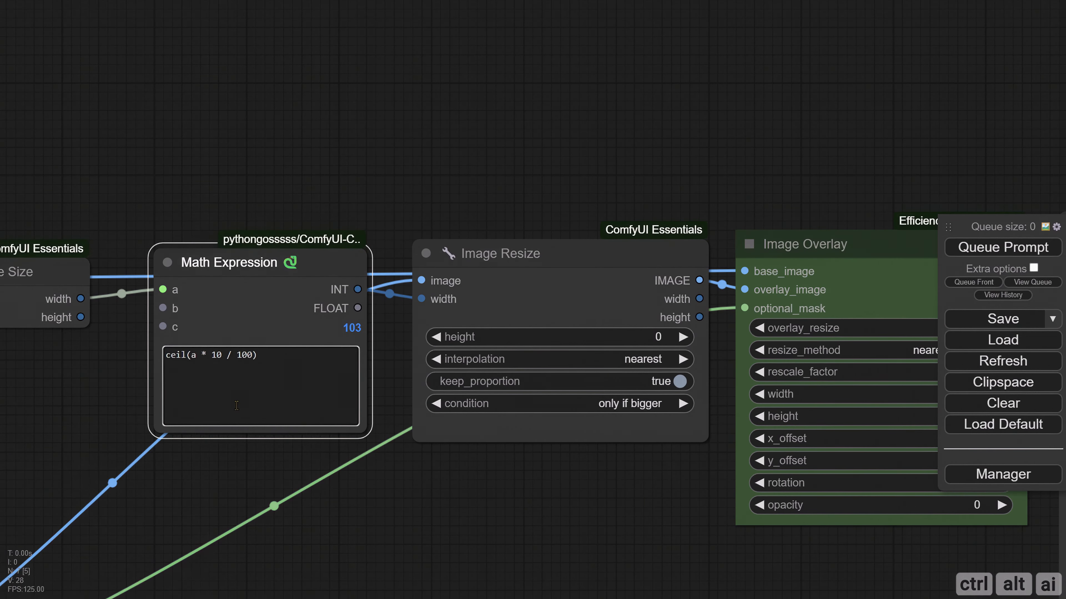
key("BackSpace")
type("2")
left_click(966, 250)
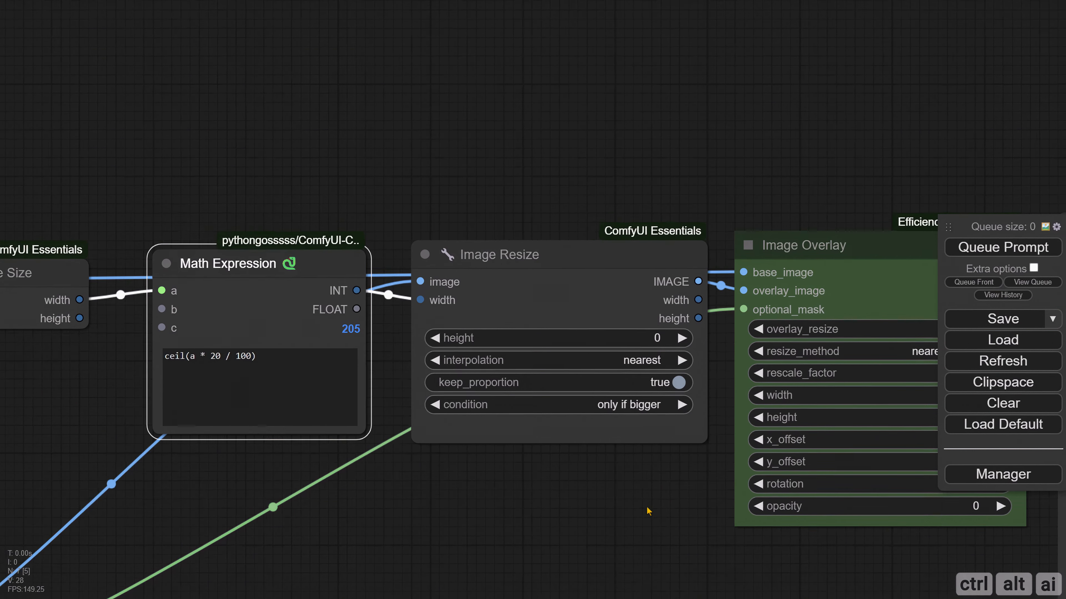
Step: Move the Image Overlay and Preview Image nodes together further right, making room after Image Resize
scroll(654, 508, "down", 2)
left_click_drag(663, 509, 364, 486)
scroll(366, 488, "down", 1)
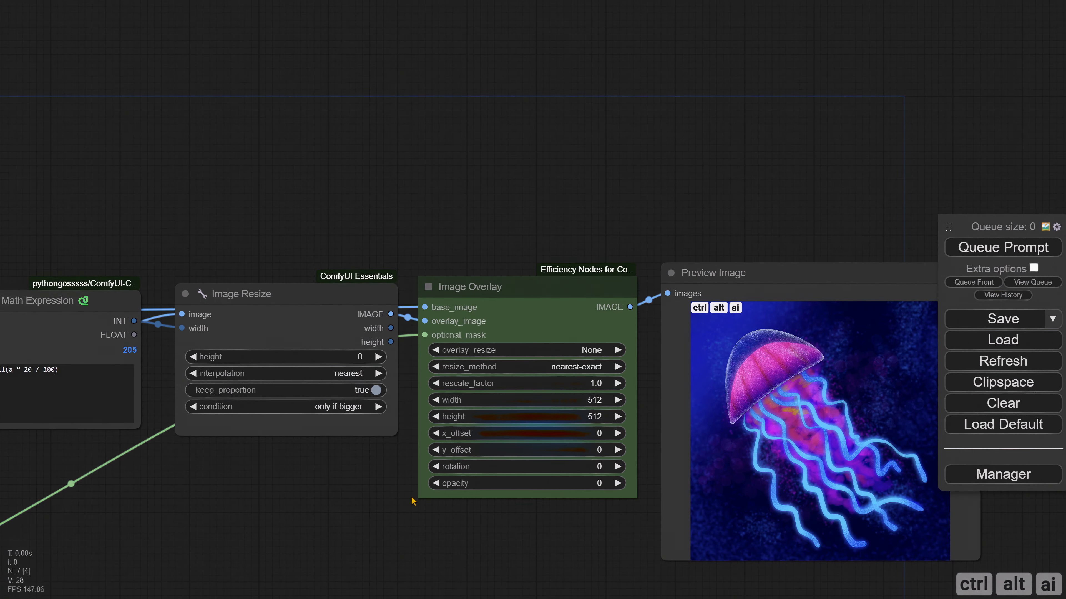
left_click_drag(406, 289, 579, 289)
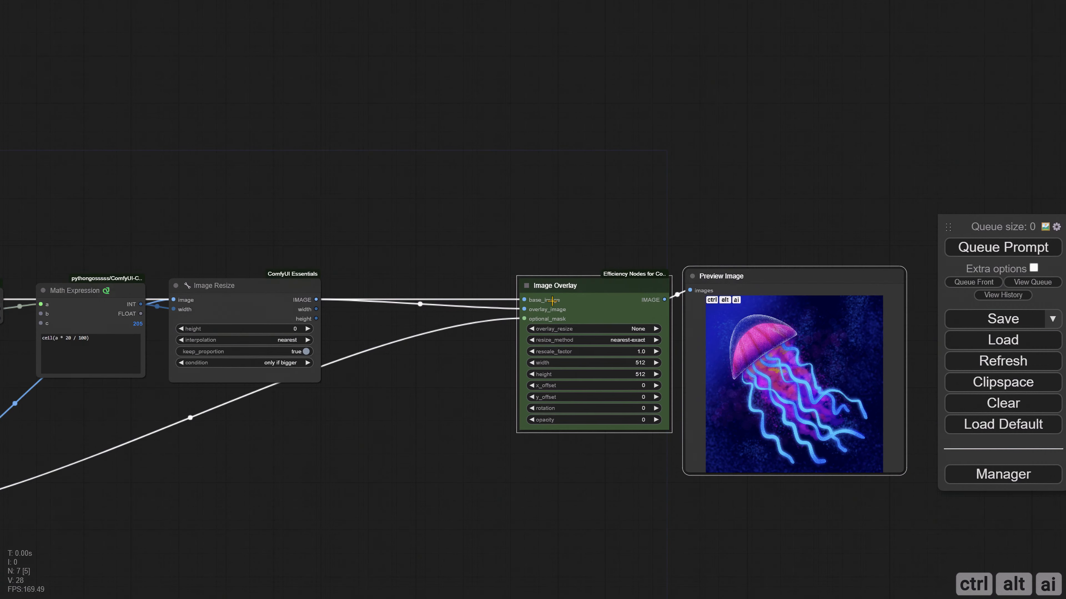
Step: In the Image Overlay node, set resize_method to bilinear and overlay_resize to Resize by rescale_factor
left_click(631, 340)
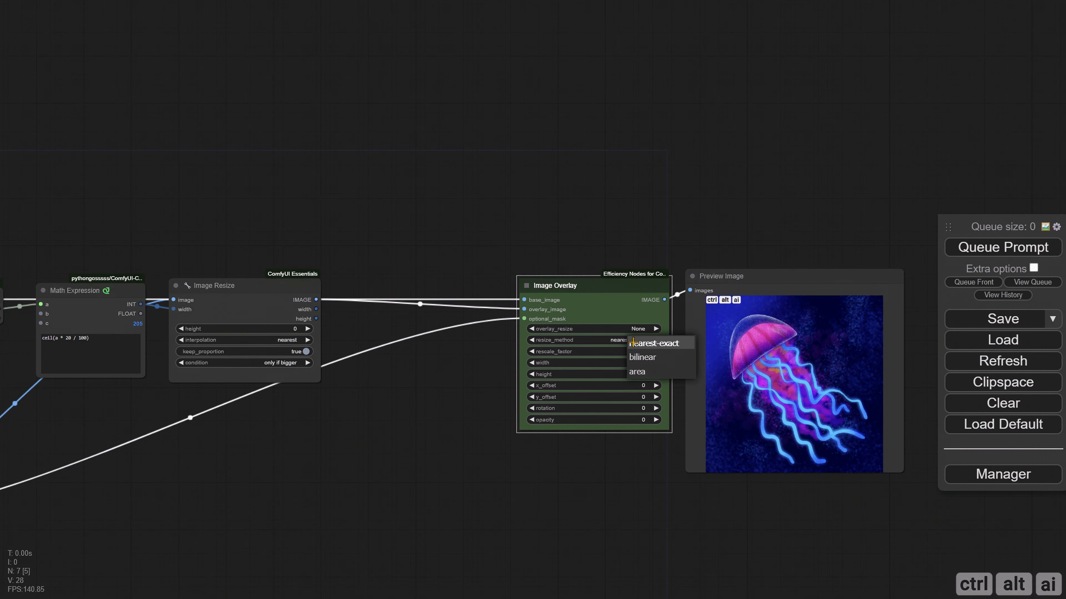
left_click(643, 361)
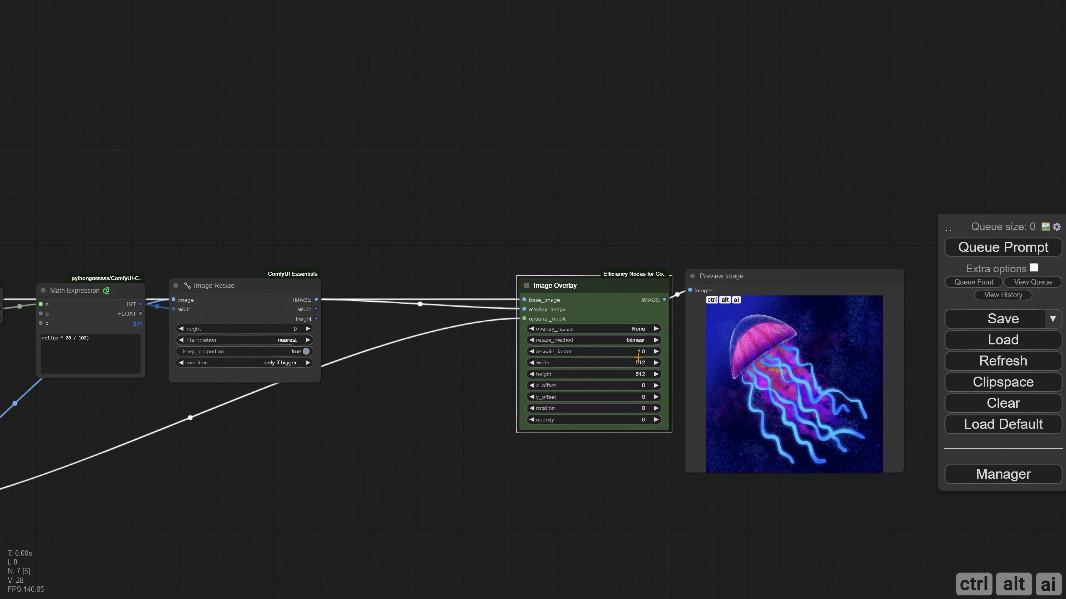
left_click(637, 330)
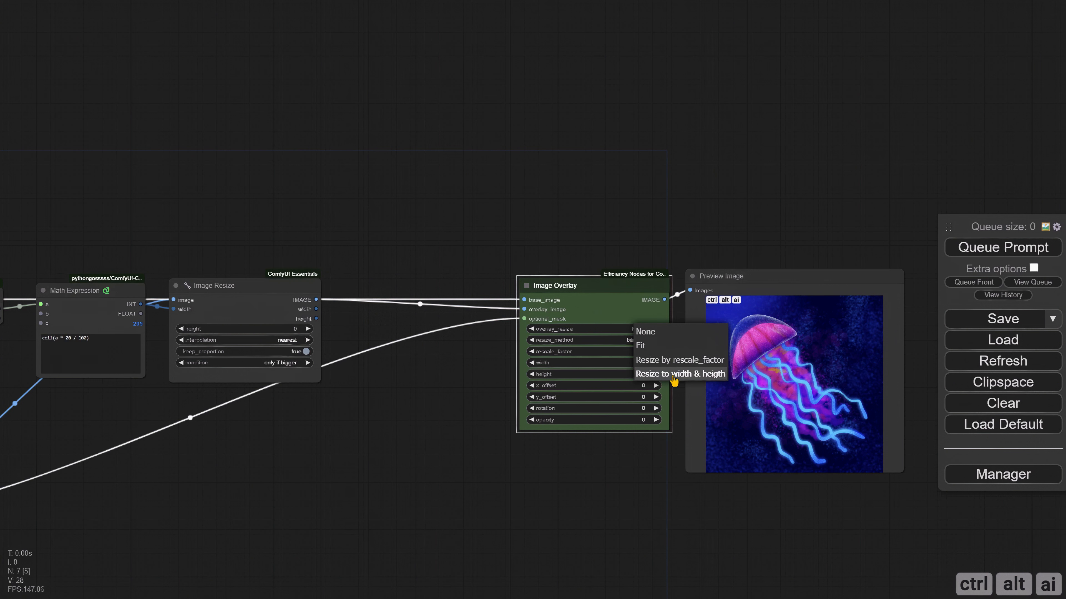
left_click(675, 360)
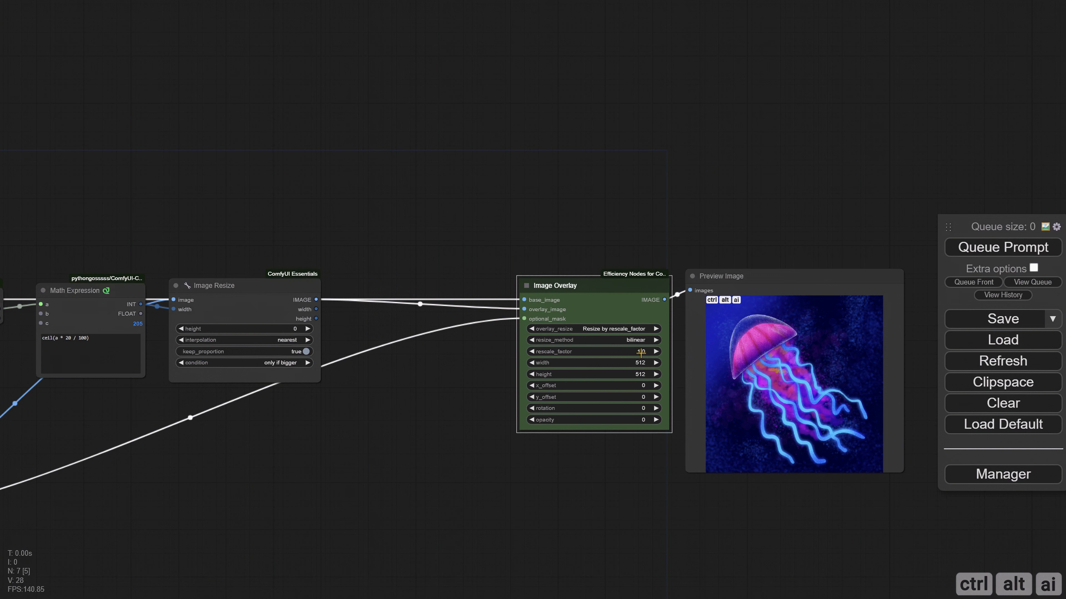
Step: Set the Image Overlay node's rescale_factor to 2.0 and run the workflow
left_click(640, 352)
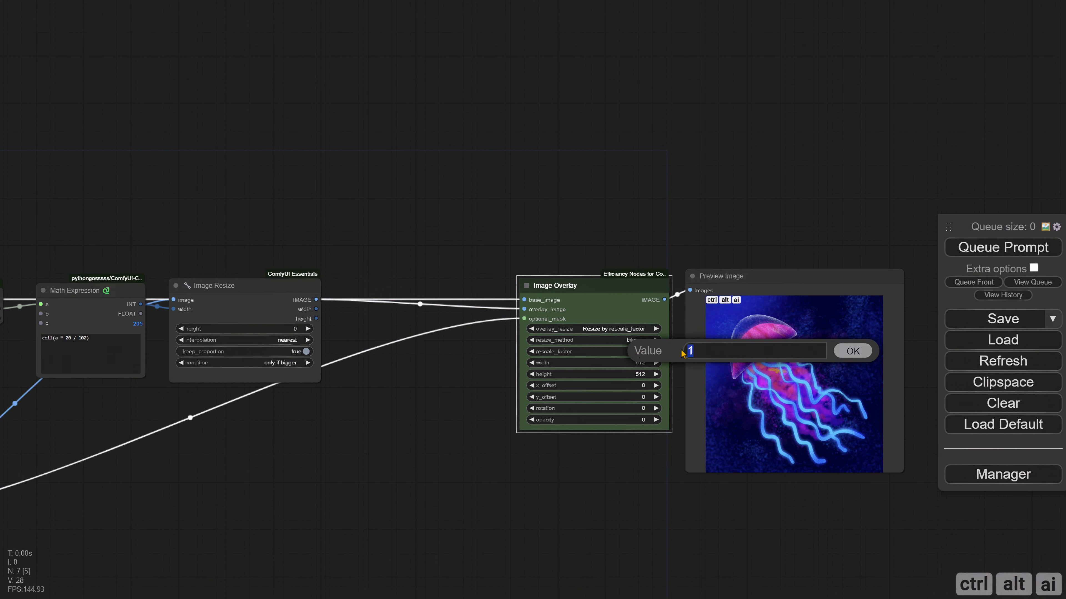
type("1")
key("Return")
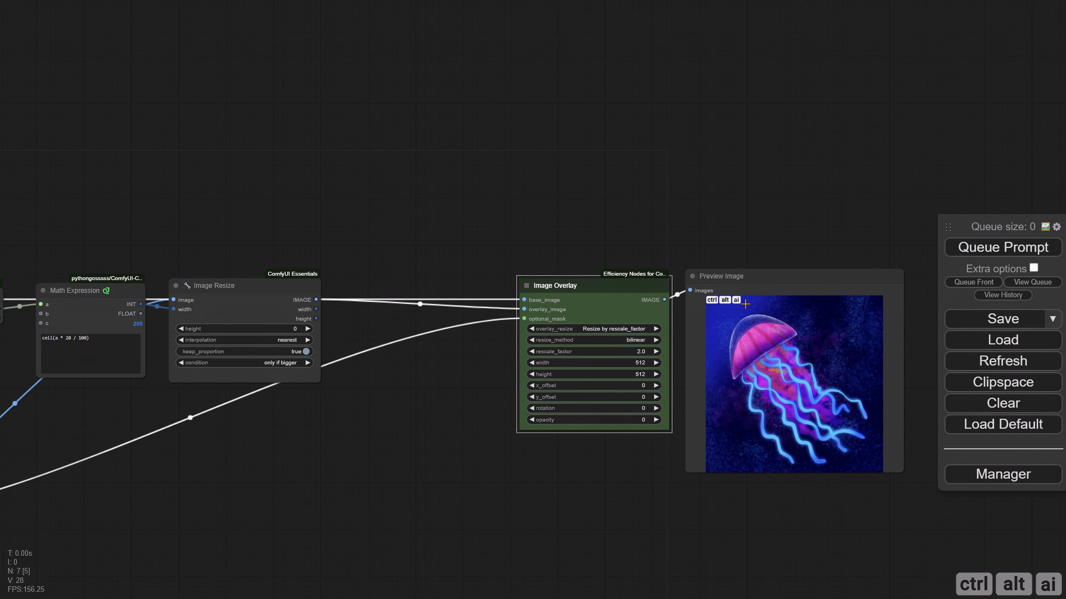
left_click(967, 247)
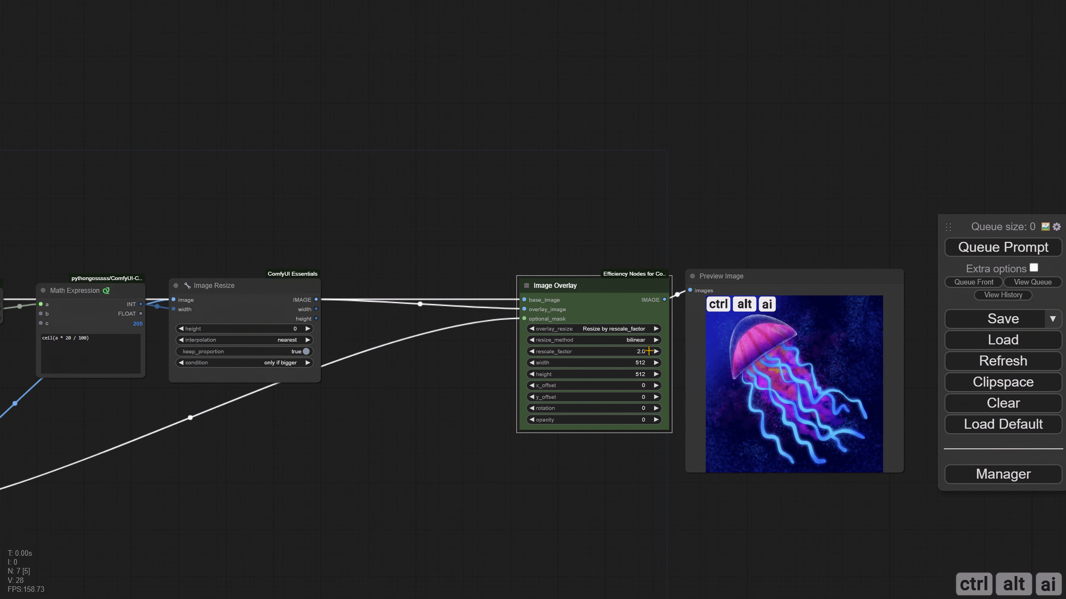
Step: Set the Image Overlay node's rescale_factor to 0.5 and rerun the workflow
left_click(641, 353)
left_click(959, 250)
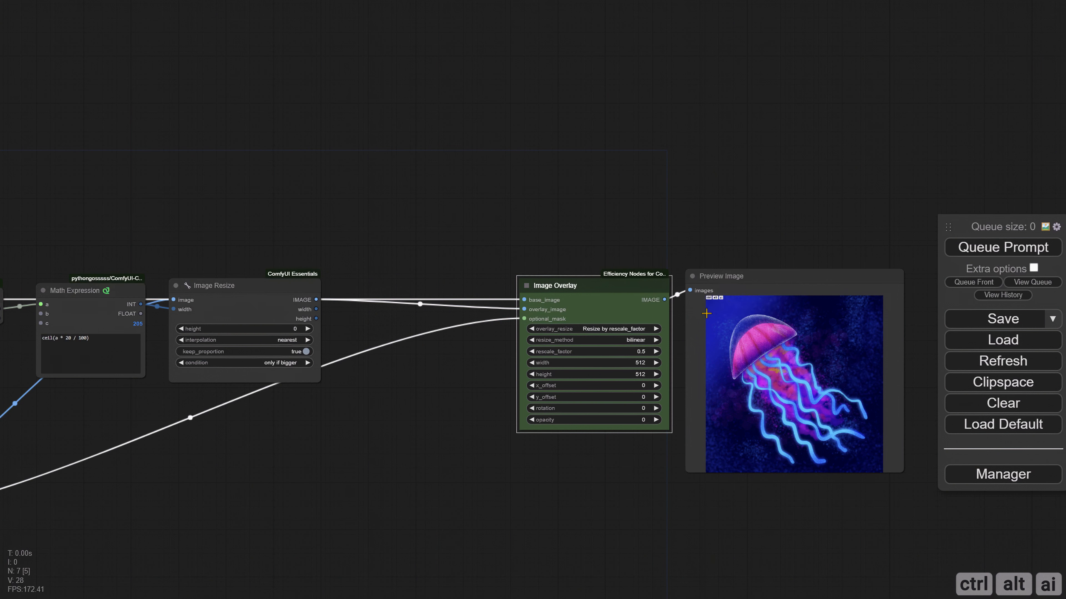
Step: Set the Image Overlay node's rescale_factor to 1.0 and rerun the workflow
left_click(639, 352)
left_click(964, 246)
Step: Duplicate the Math Expression node between Image Resize and Image Overlay, and title the copy X
mouse_move(85, 307)
left_mouse_down()
mouse_move(427, 299)
mouse_move(405, 286)
left_mouse_up()
double_click(419, 291)
type("X")
key("Return")
Step: Convert the Image Overlay node's x_offset to an input and clear the X node's expression
right_click(577, 313)
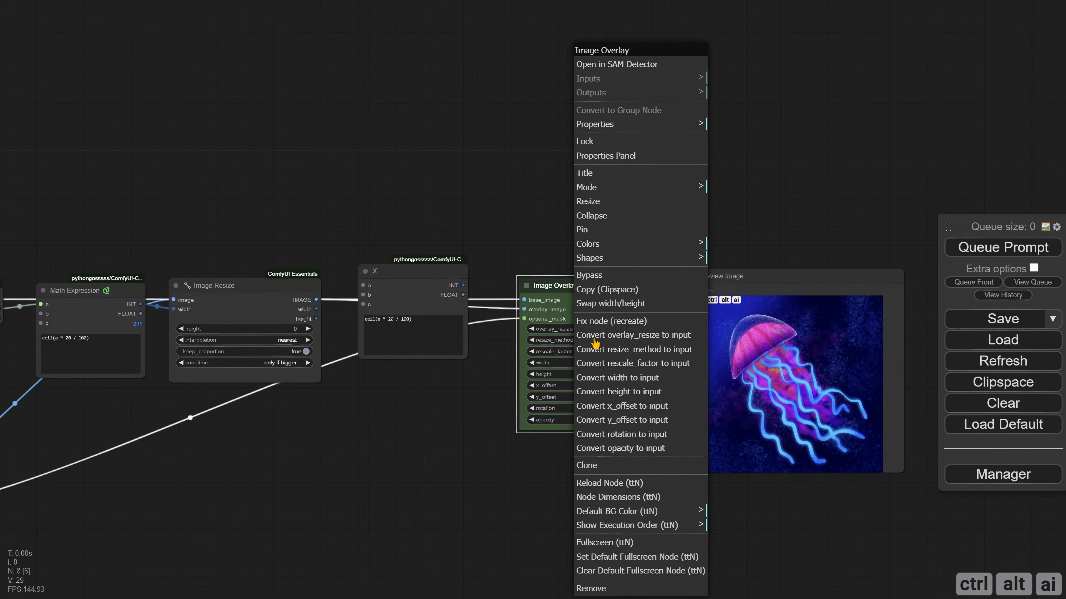
left_click(616, 406)
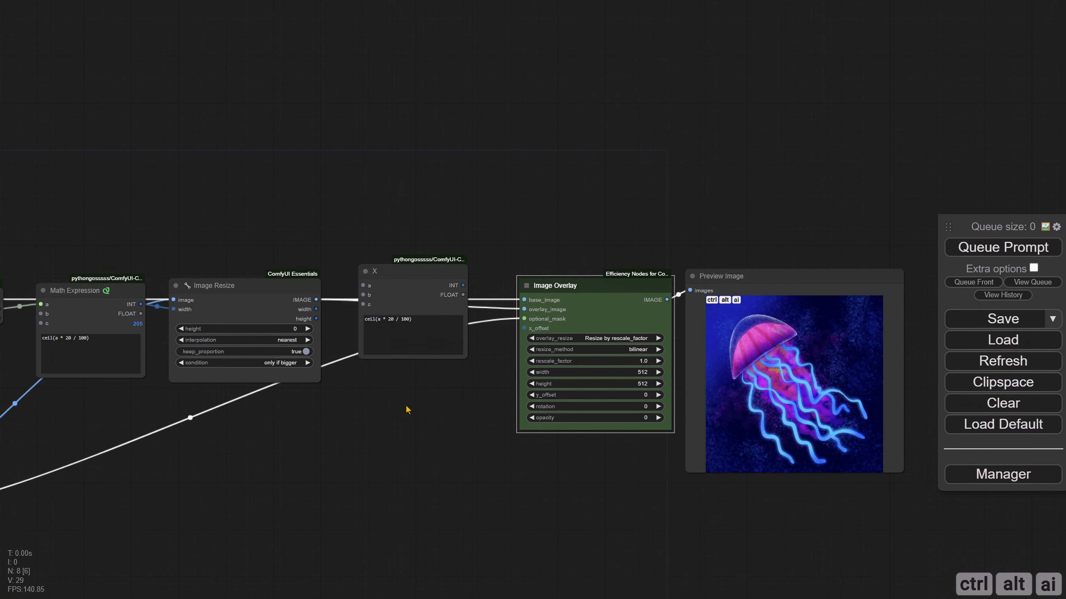
left_click_drag(398, 274, 407, 297)
left_click_drag(425, 344, 372, 344)
key("BackSpace")
Step: Connect the widths of Get Image Size and Image Resize to X's a and b inputs, and duplicate the X node below
left_click_drag(351, 421, 447, 415)
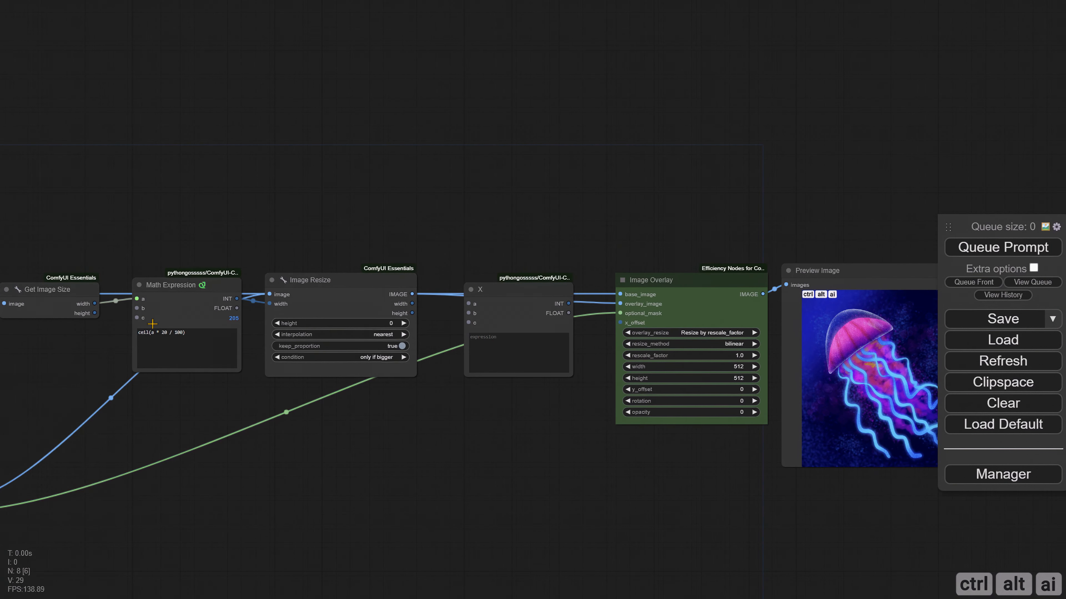
mouse_move(95, 303)
left_mouse_down()
mouse_move(469, 301)
mouse_move(423, 304)
mouse_move(469, 312)
mouse_move(430, 282)
mouse_move(458, 368)
left_mouse_up()
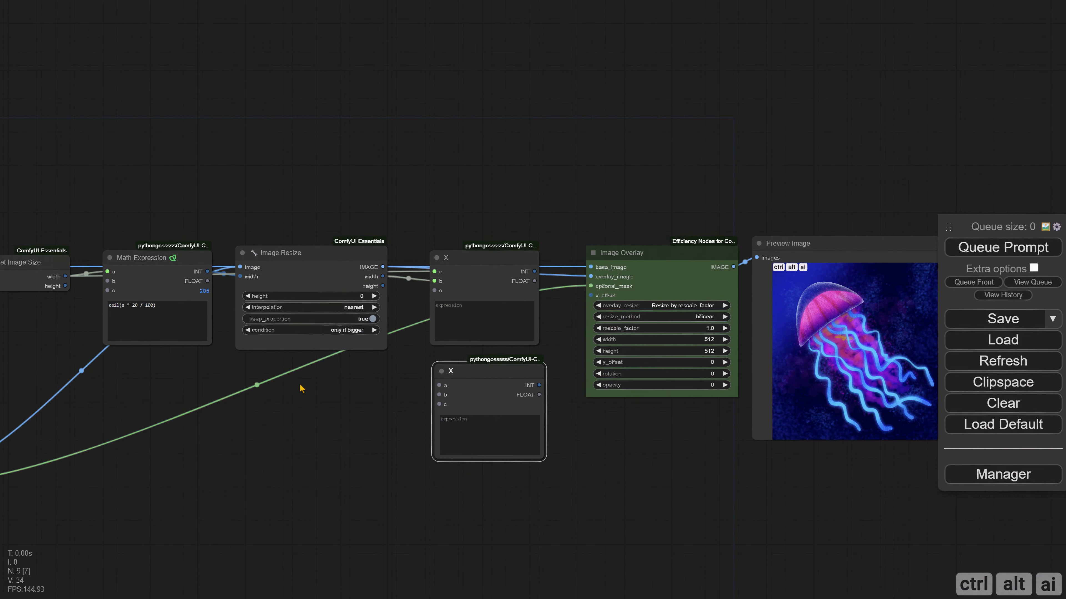
Step: Connect the Get Image Size height to the lower X node's a input and the Image Resize height to its b input
left_click_drag(65, 287, 438, 385)
left_click_drag(382, 286, 437, 396)
Step: Convert Image Overlay's y_offset to an input and connect the upper X node's INT to x_offset and the lower one's to y_offset
left_click_drag(376, 419, 314, 418)
right_click(573, 305)
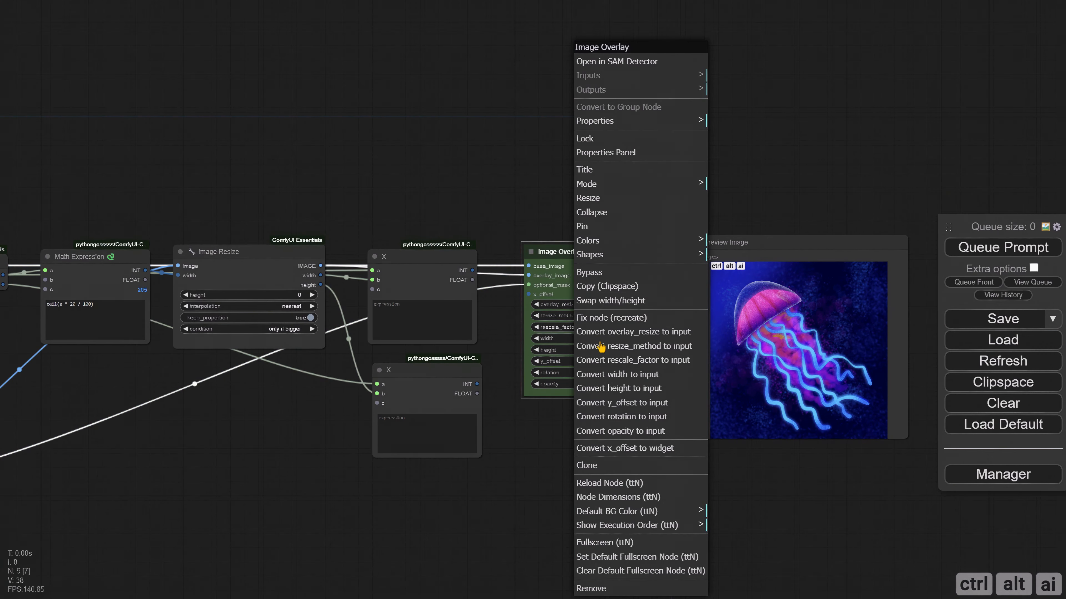
left_click(624, 403)
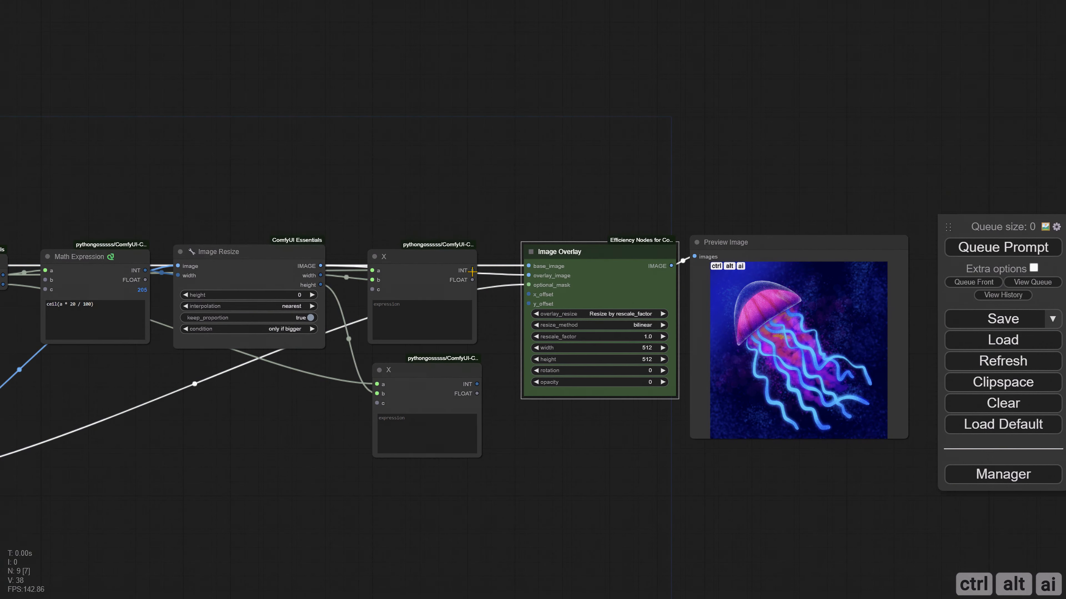
left_click_drag(472, 271, 517, 312)
left_click_drag(477, 384, 528, 304)
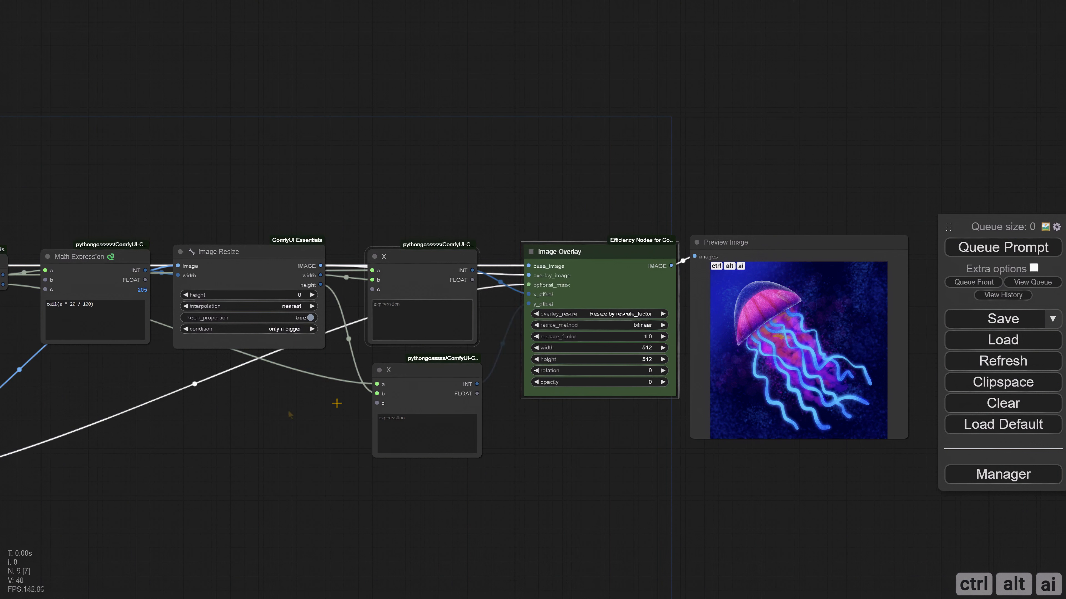
Step: Enter the expression a in both X nodes and run the workflow
left_click(421, 319)
type("a")
left_click(292, 413)
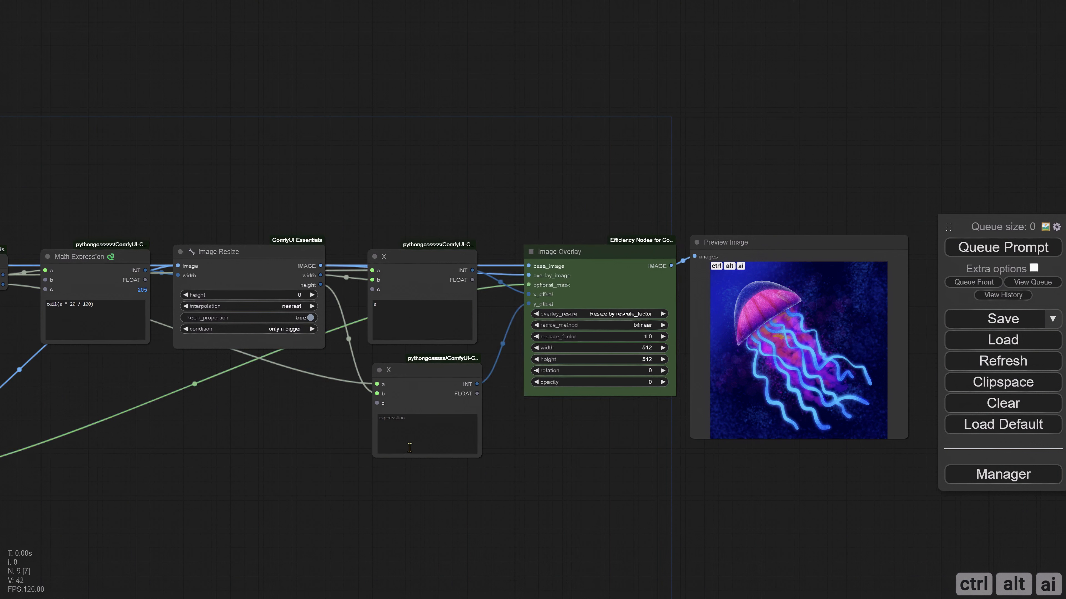
left_click(404, 433)
type("a")
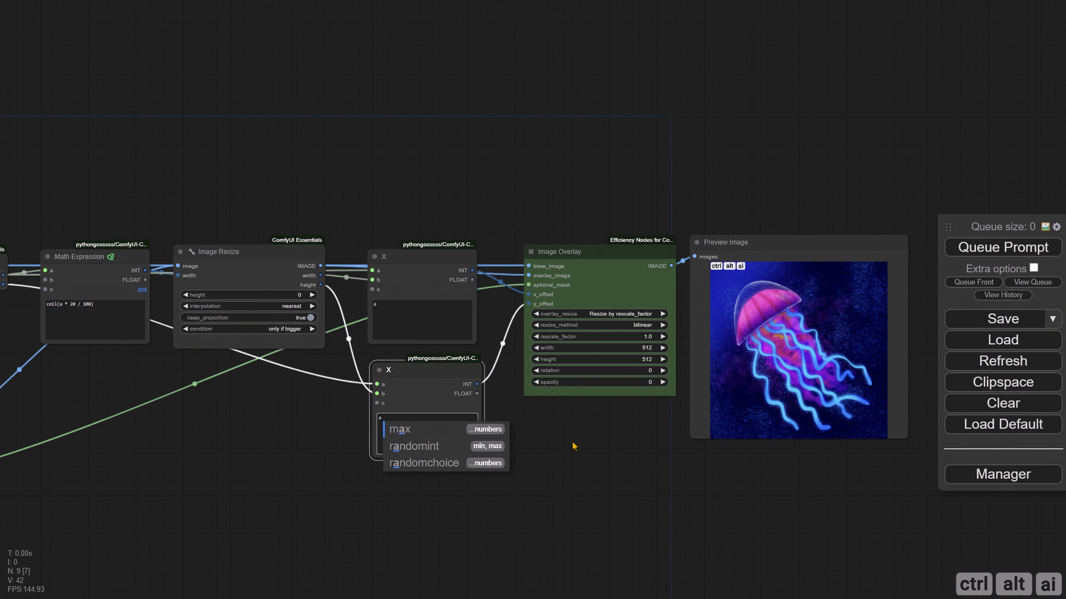
left_click(562, 445)
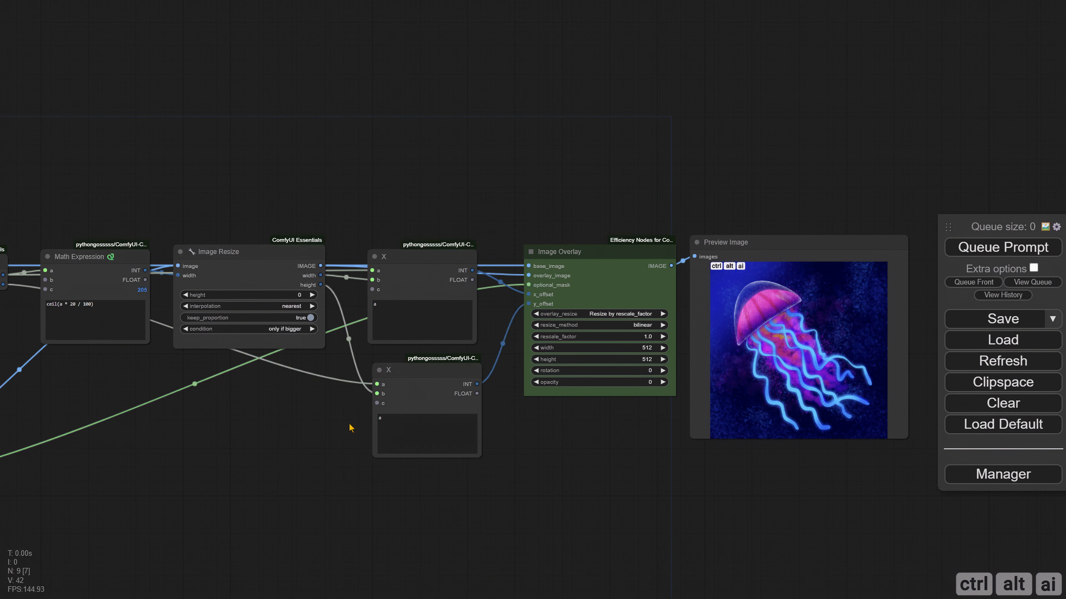
left_click(965, 252)
Step: Change the expression in both X nodes to a-b and rerun the workflow
left_click(392, 310)
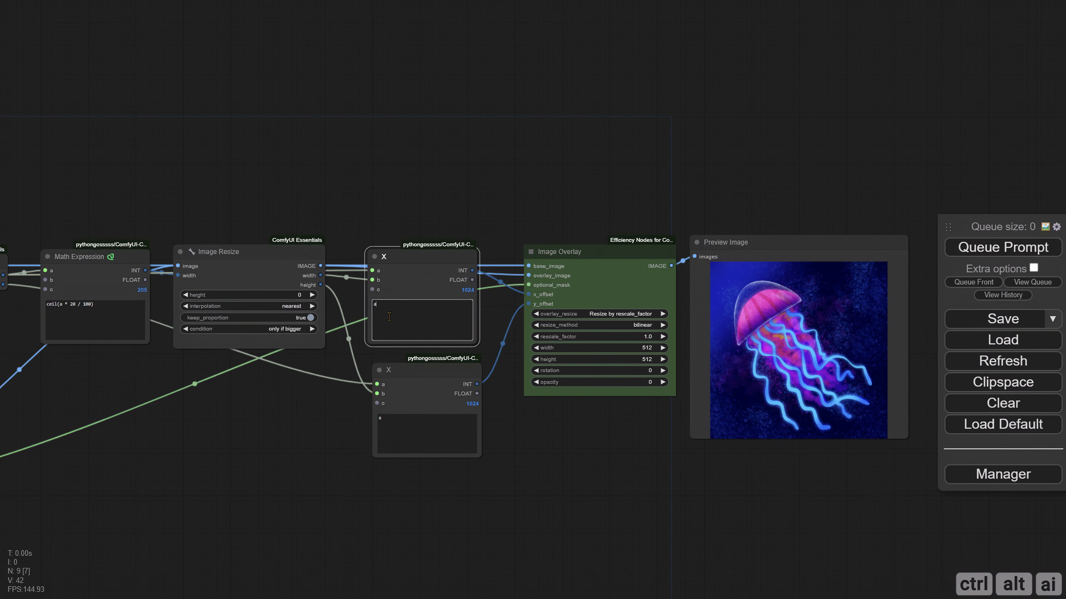
type("-")
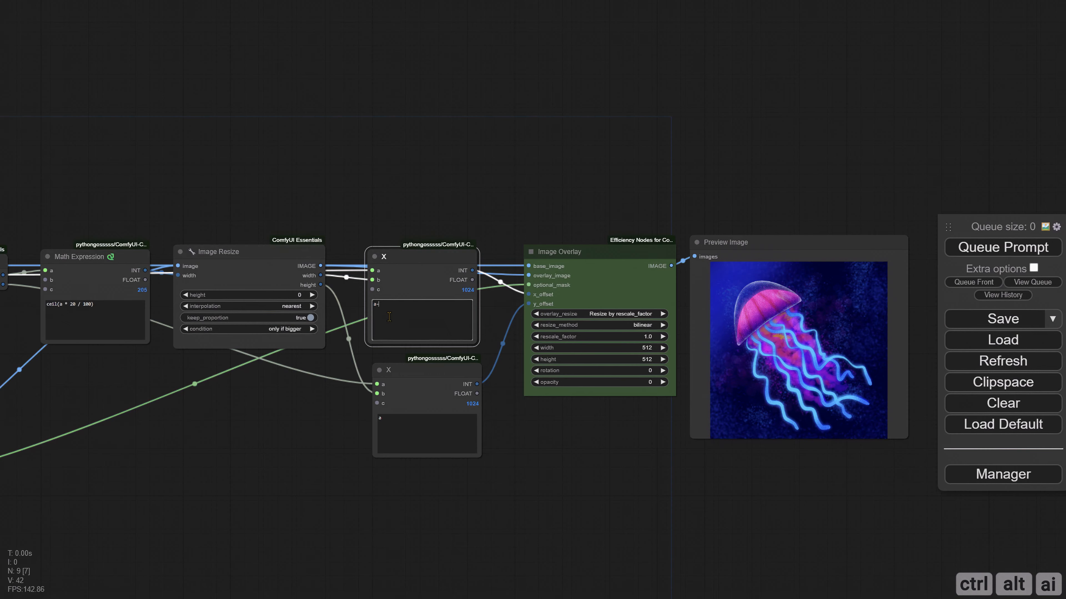
type("b")
left_click(400, 425)
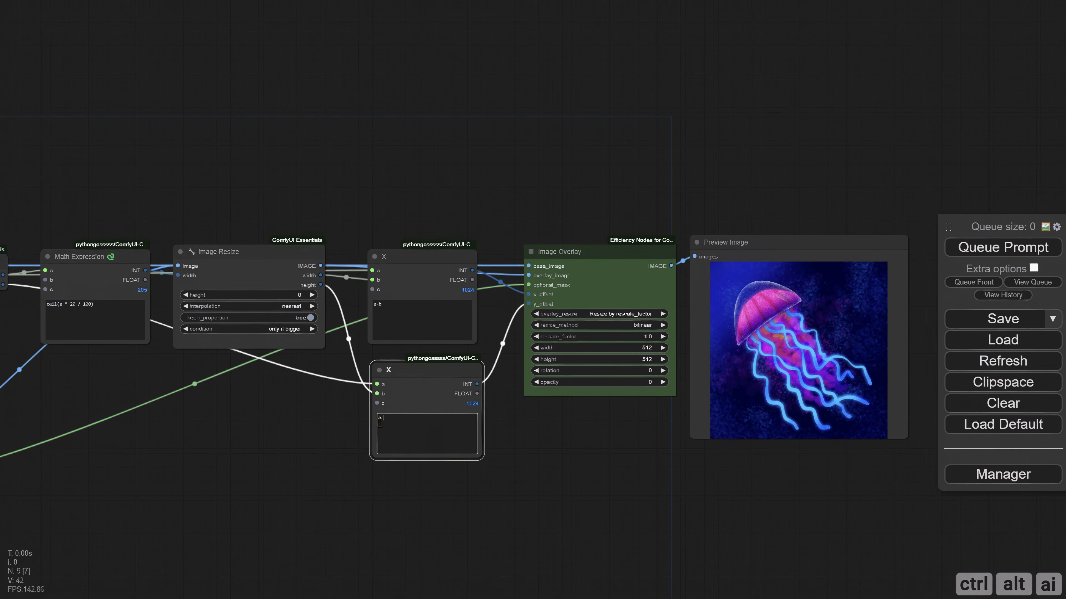
type("a-b")
scroll(347, 399, "up", 4)
scroll(540, 492, "right", 10)
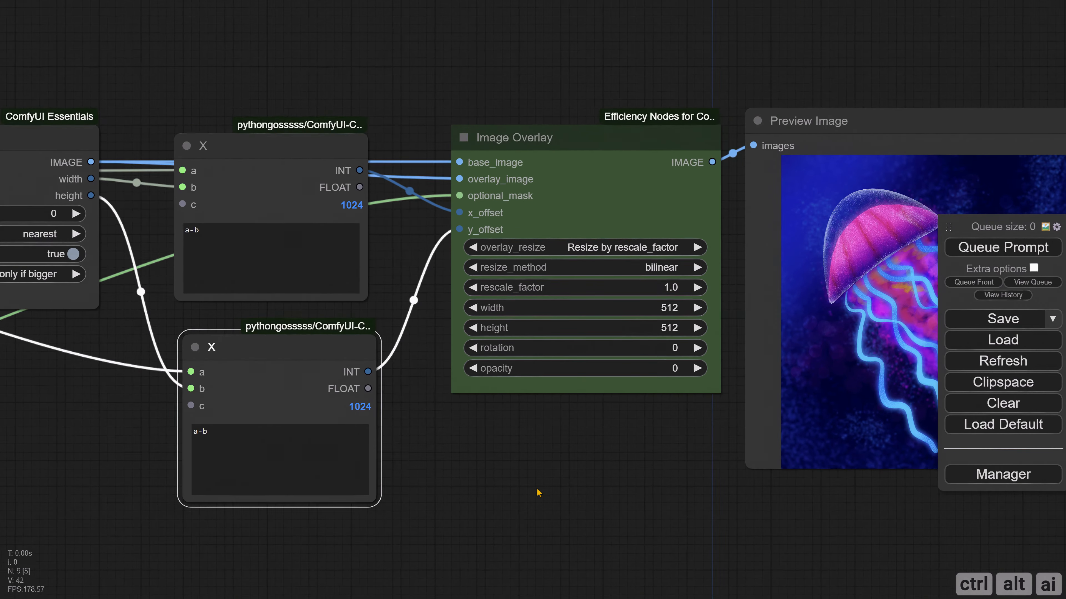
scroll(495, 474, "down", 1)
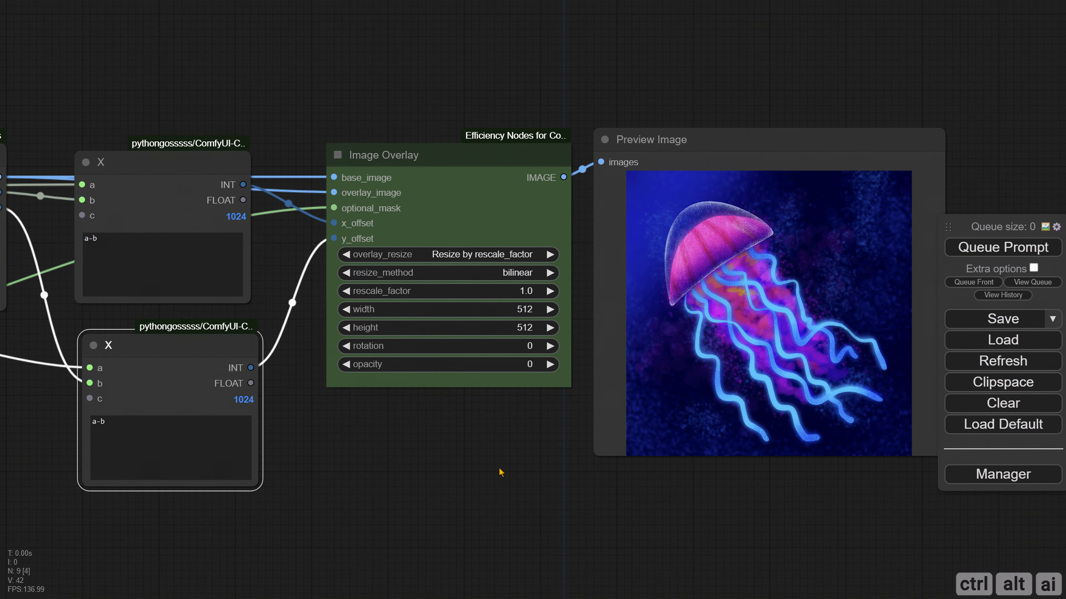
Step: Extend both X node expressions to a-b-10 and run the workflow
left_click(117, 241)
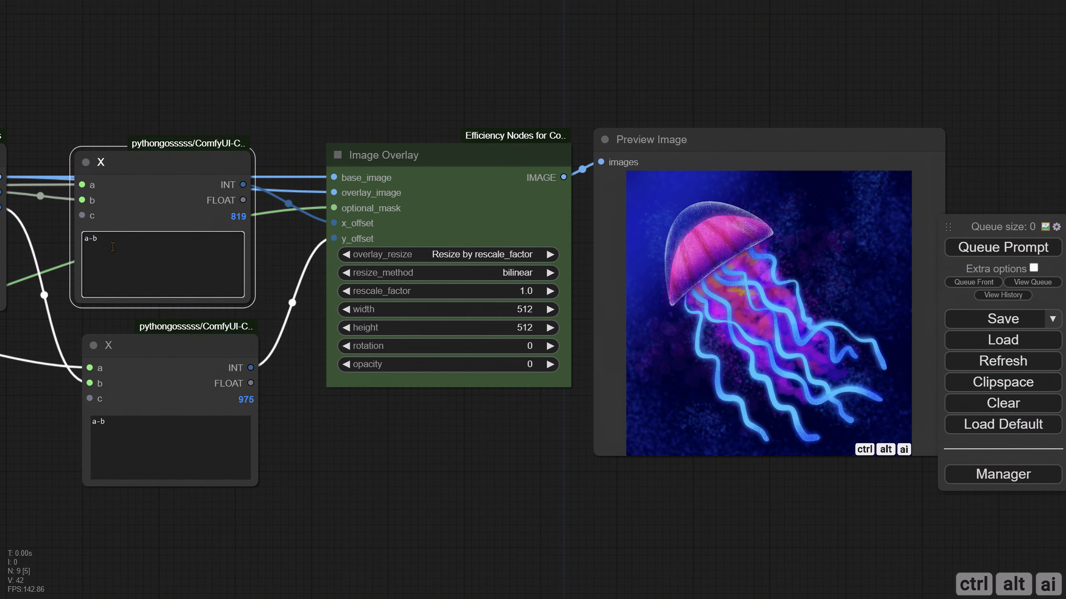
type("-10")
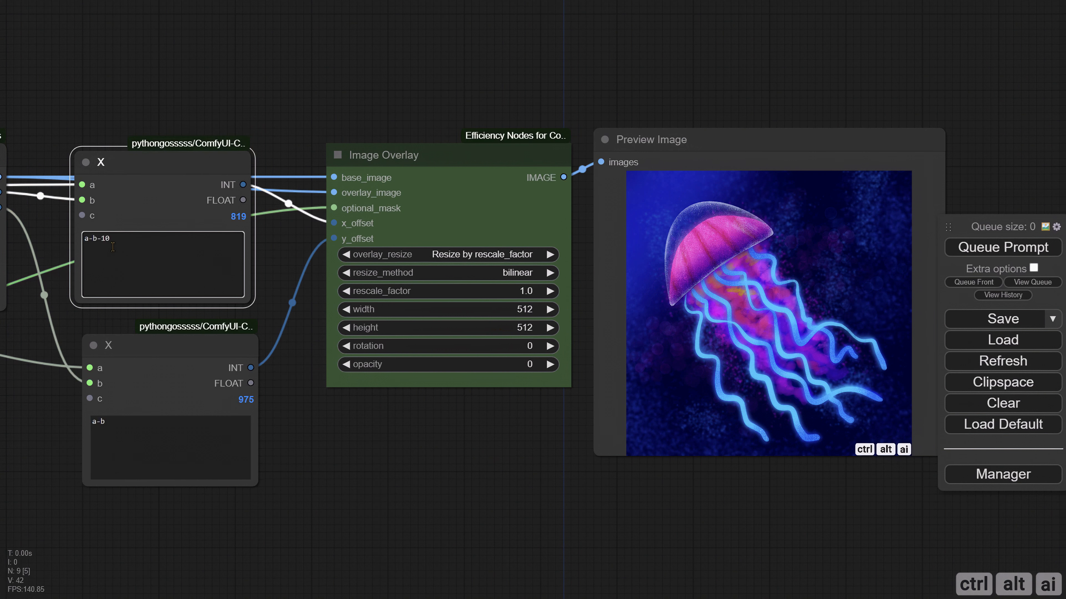
left_click(126, 436)
type("-10")
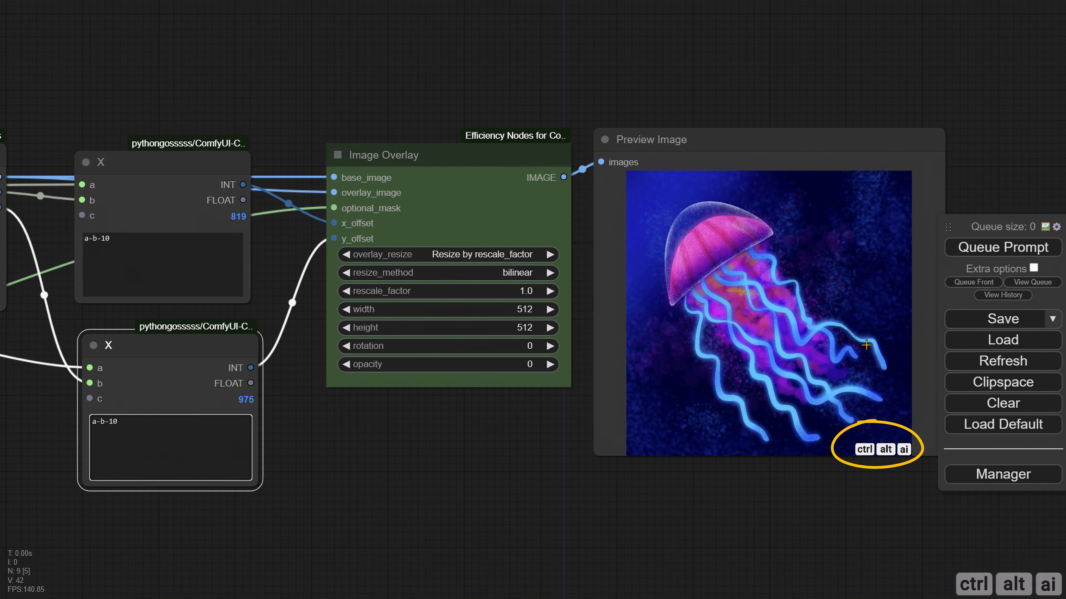
left_click(991, 249)
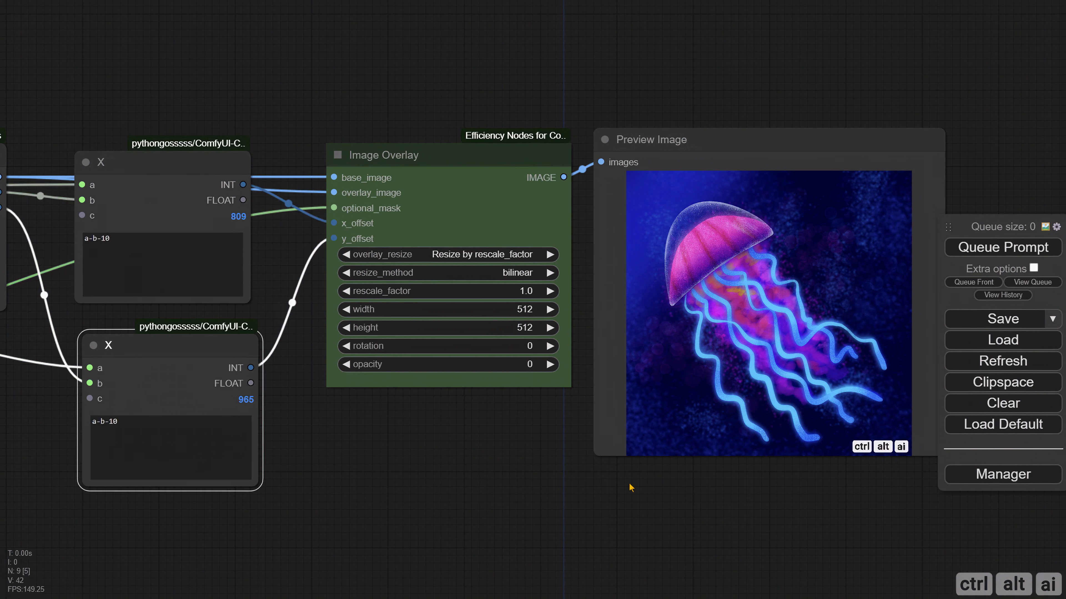
Step: Try a larger margin by changing both X node expressions to a-b-100 and running the workflow
left_click(216, 287)
type("0")
left_click(140, 427)
type("0")
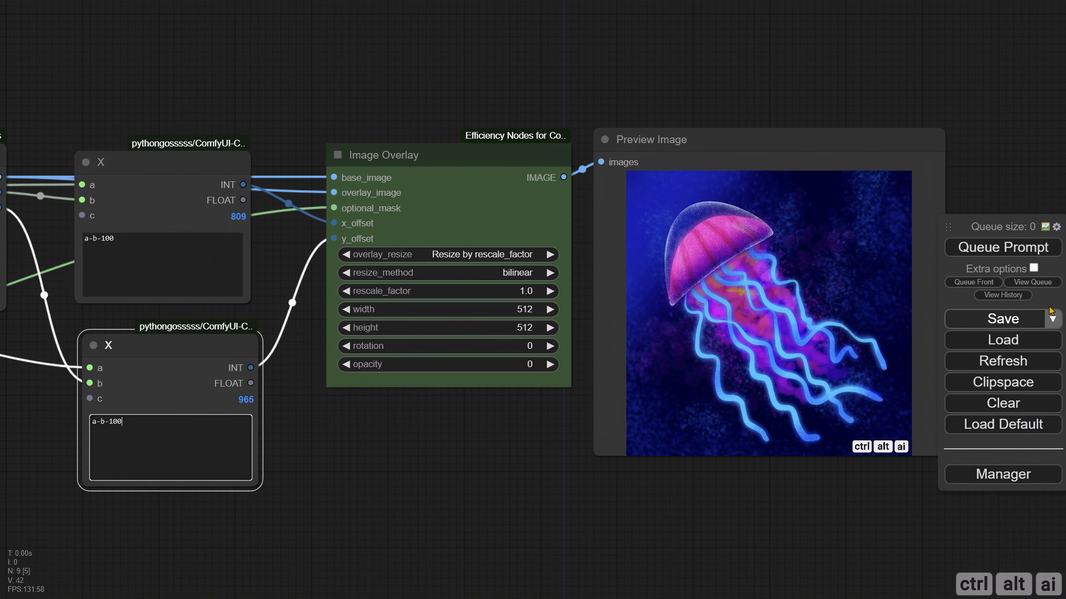
left_click(1037, 252)
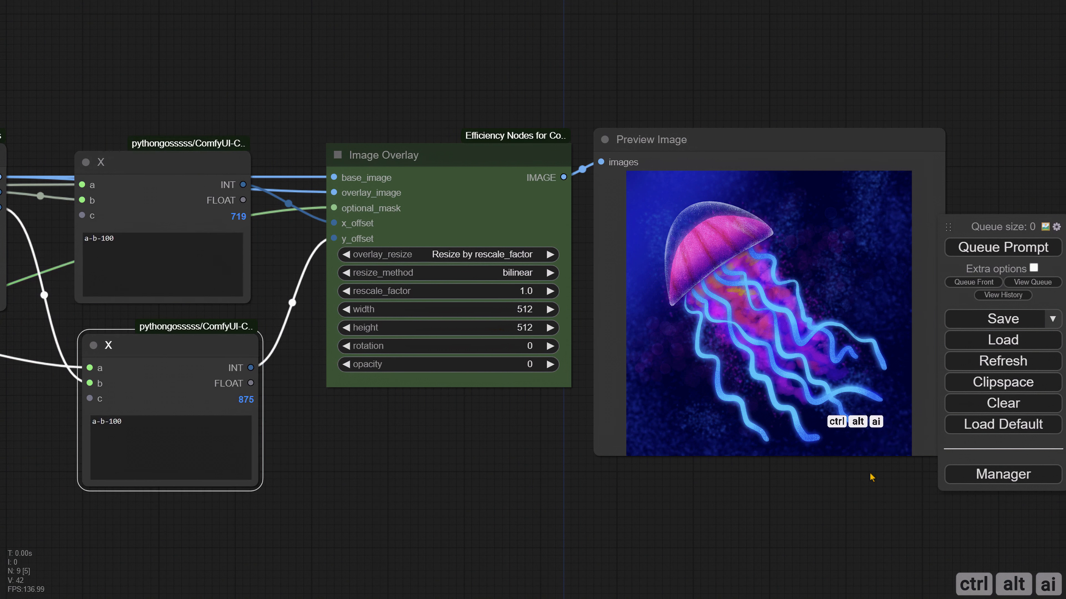
Step: Undo the last margin edits in both X nodes, restoring the expression a-b-10
key("ctrl+z")
key("ctrl+z")
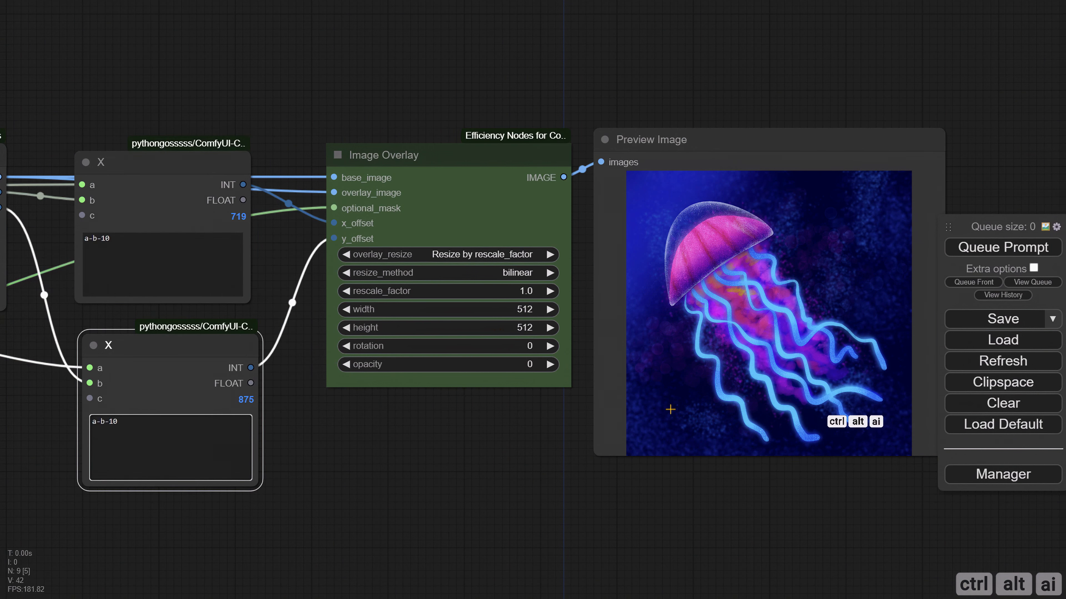
Step: Add an Image Filter Adjustments node next to the logo's Load Image node
scroll(722, 489, "down", 5)
double_click(258, 361)
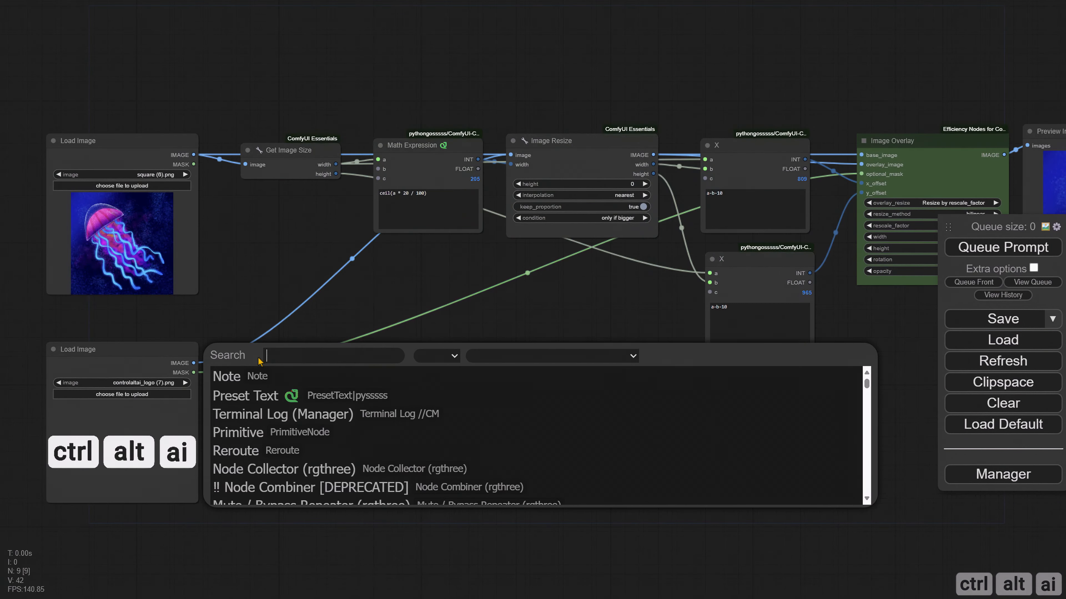
type("image fil")
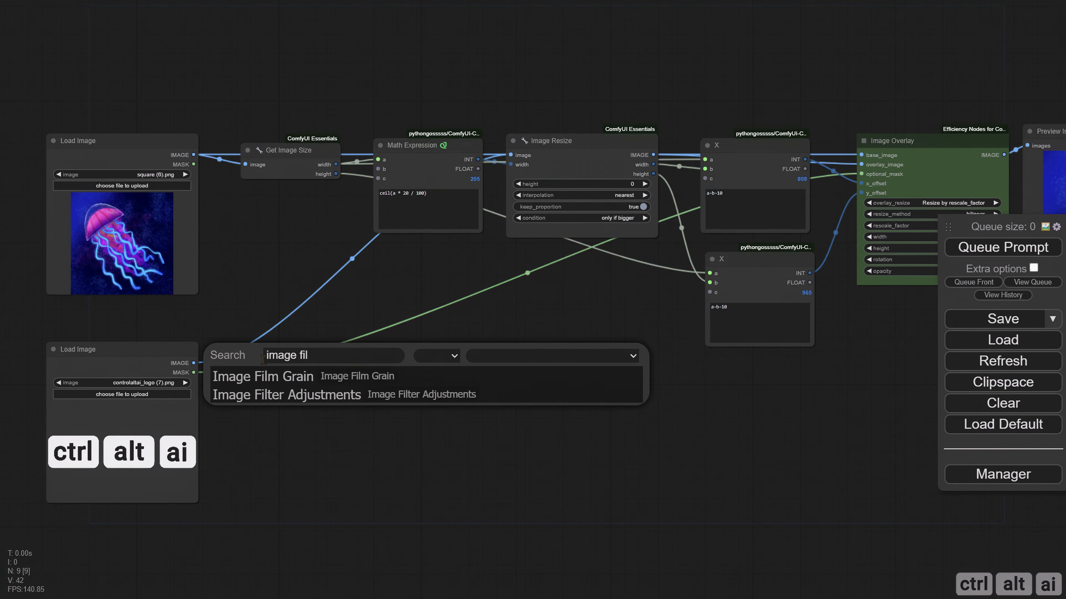
left_click(287, 395)
left_click_drag(293, 346, 268, 349)
scroll(231, 350, "up", 3)
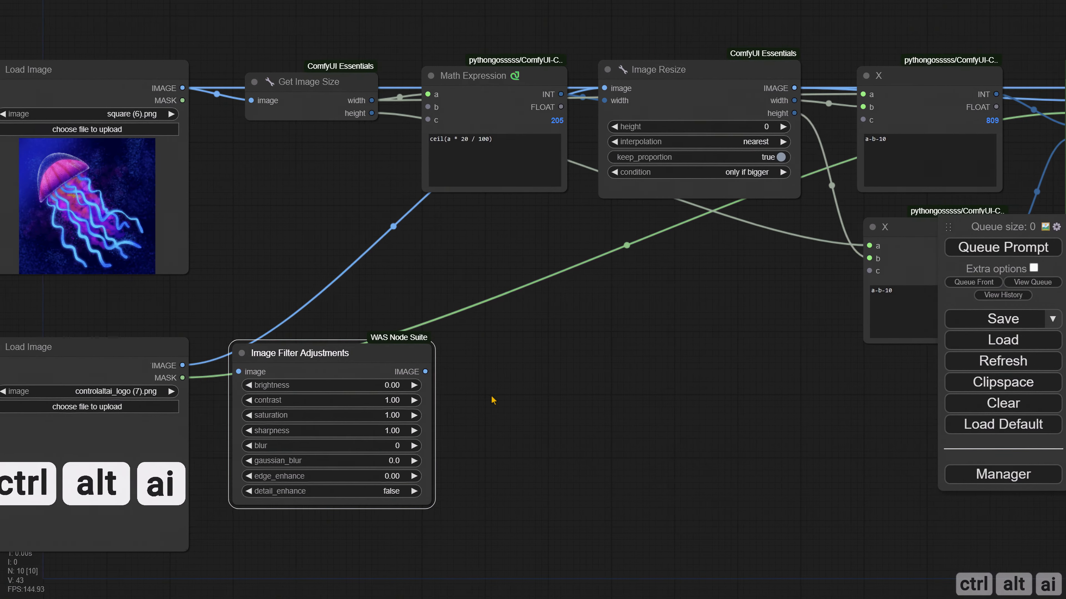
Step: Route the logo's image through Image Filter Adjustments into Image Resize, and set the filter node's saturation to 0.00
left_click_drag(182, 365, 239, 372)
left_click_drag(529, 397, 446, 367)
left_click_drag(317, 391, 496, 107)
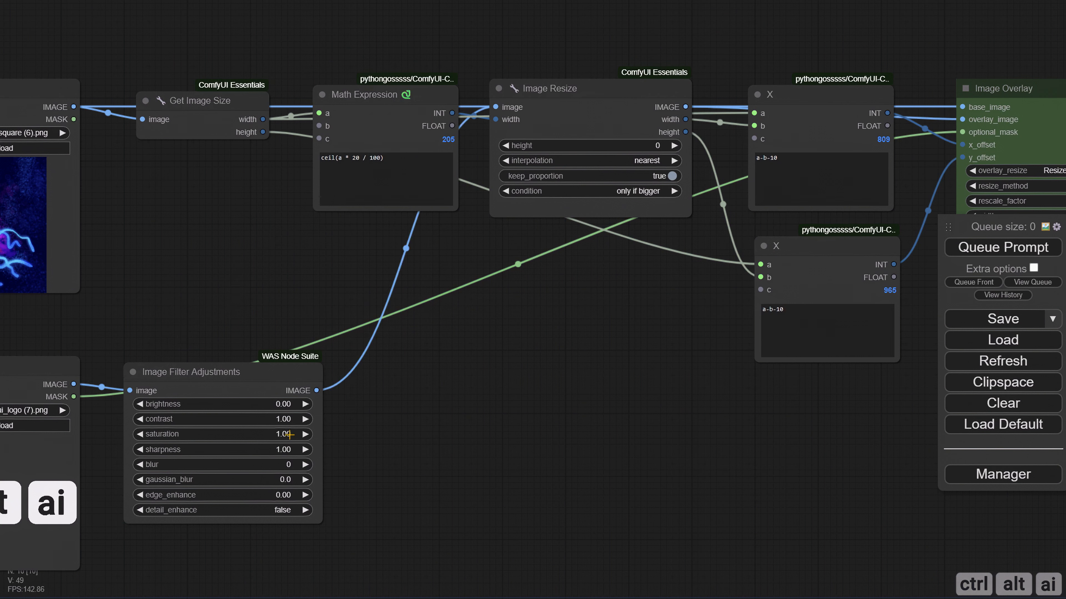
left_click_drag(286, 434, 145, 432)
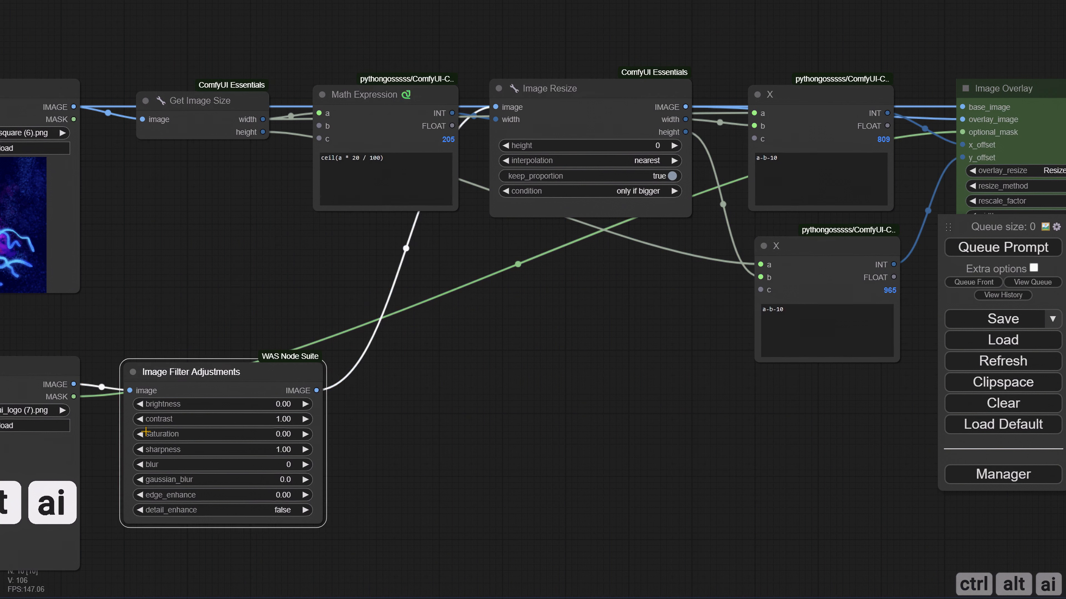
Step: Load controlaltai_logo2 (6).png into the logo's Load Image node and run the workflow
left_click_drag(369, 418, 587, 369)
left_click(214, 380)
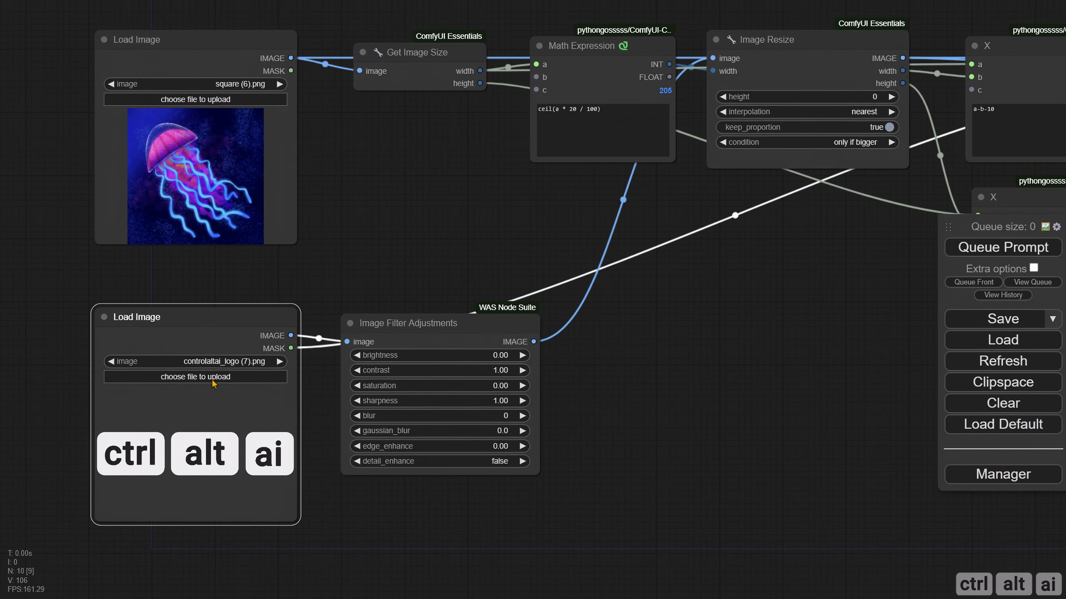
double_click(160, 248)
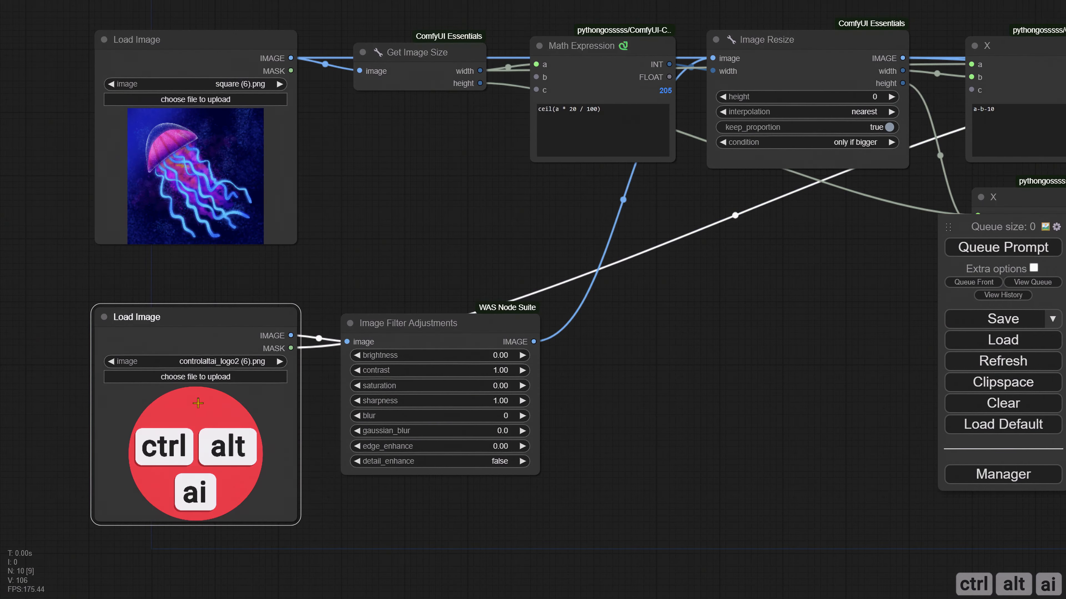
left_click_drag(637, 368, 505, 376)
scroll(518, 373, "down", 4)
left_click_drag(583, 375, 362, 369)
left_click_drag(704, 375, 587, 379)
left_click(964, 248)
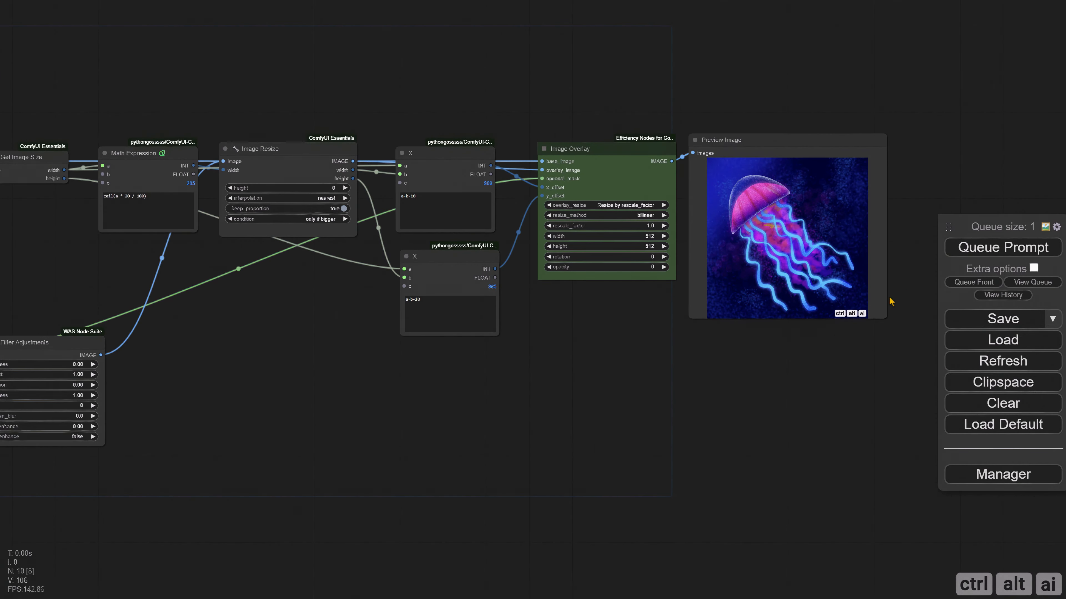
Step: Set the Image Overlay node's opacity to 70
scroll(686, 353, "up", 5)
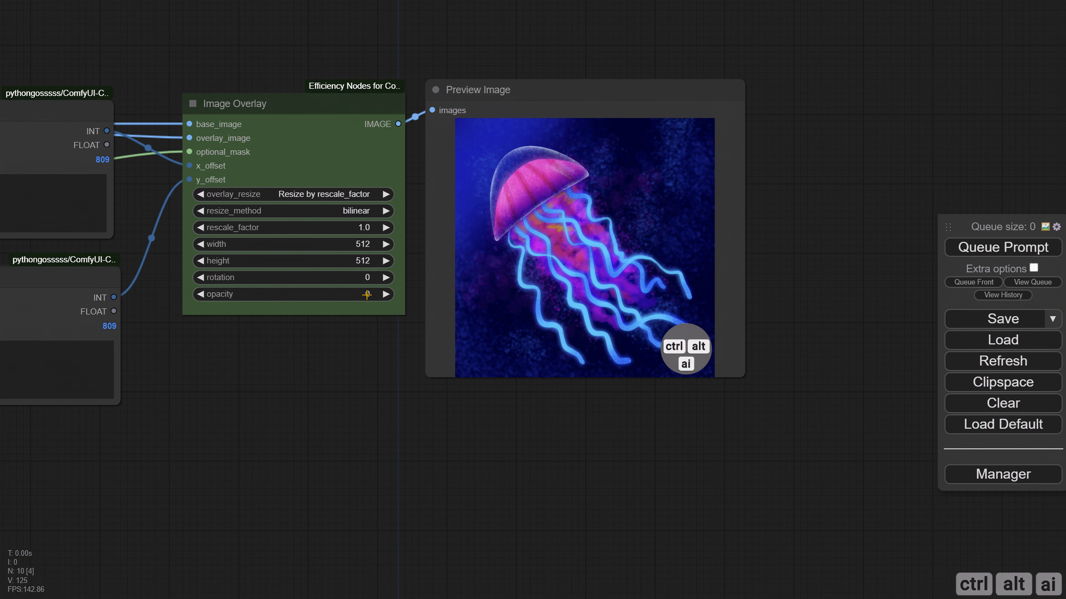
left_click(366, 294)
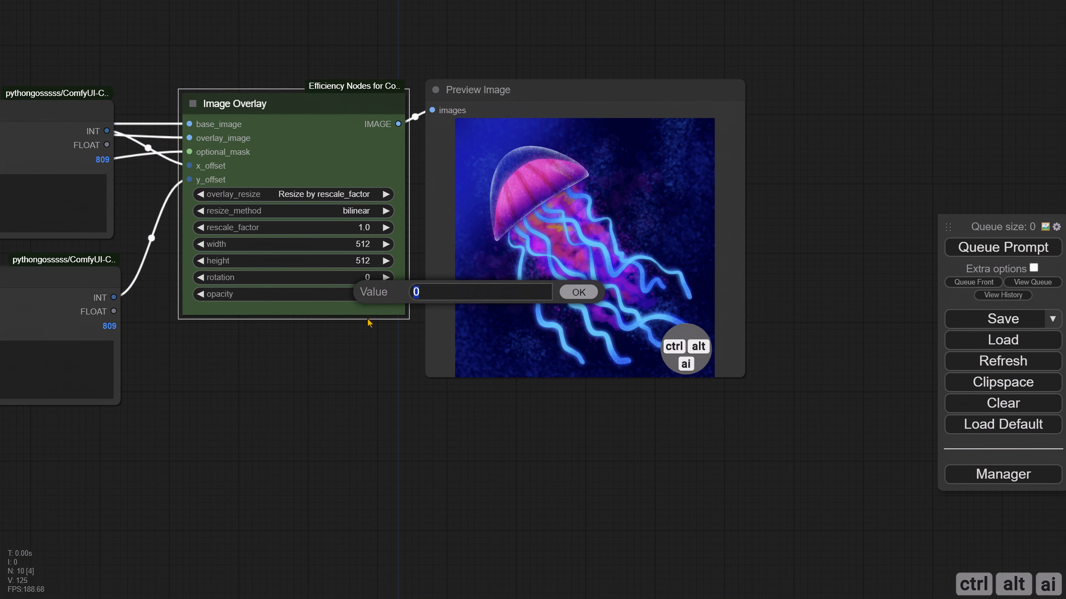
type("70")
key("Return")
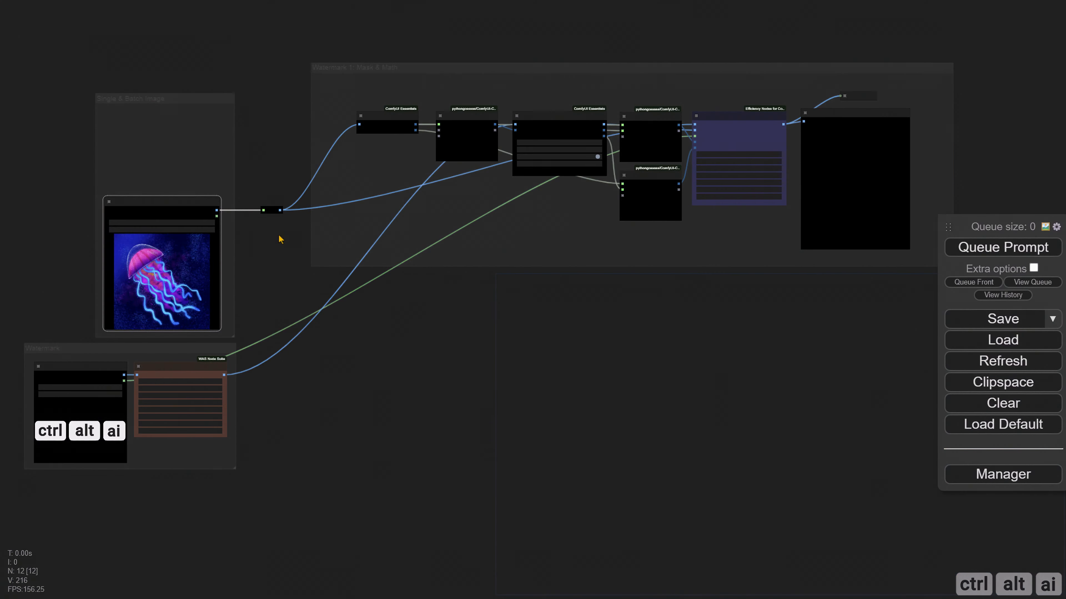
Step: Add a Load Image Batch node to the Single & Batch Image group, above the base image's Load Image node
left_click_drag(281, 238, 301, 262)
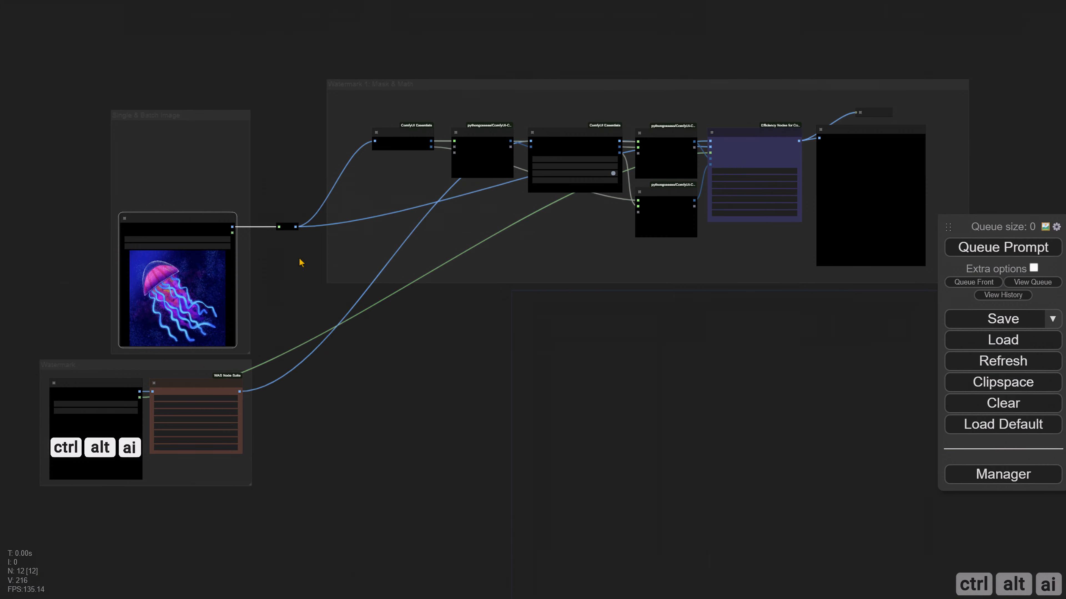
left_click_drag(301, 262, 336, 279)
scroll(564, 259, "up", 4)
left_click_drag(204, 162, 343, 216)
scroll(342, 215, "up", 1)
left_click_drag(284, 205, 381, 214)
double_click(205, 173)
type("load image")
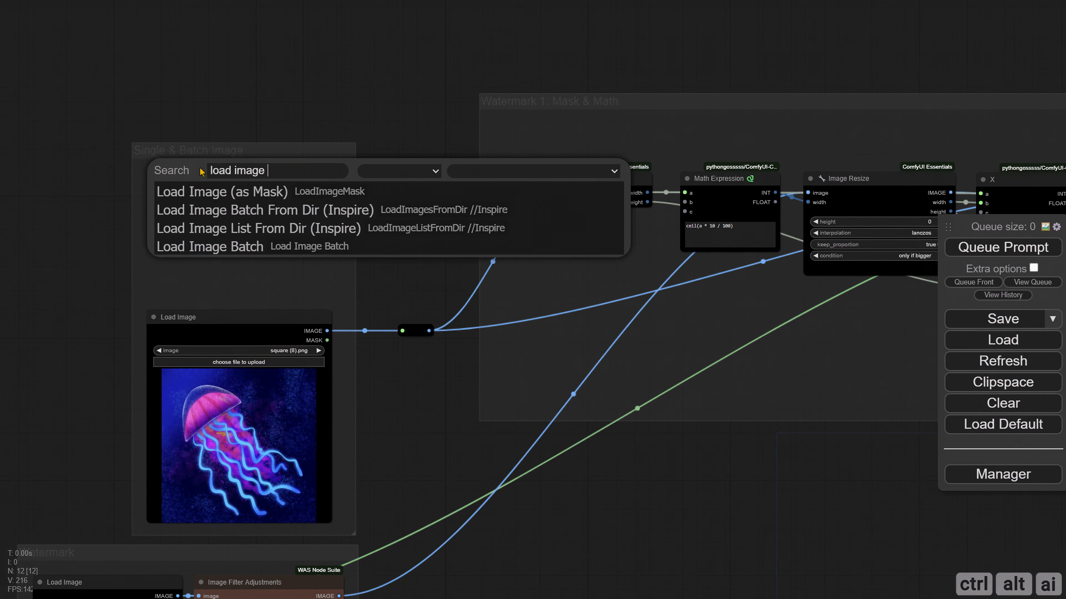
left_click(239, 247)
left_click_drag(271, 167, 238, 182)
Step: Set the Load Image Batch node's path to Q:\ComfyUI\ComfyUI_windows_portable\ComfyUI\batch_input
left_click(275, 236)
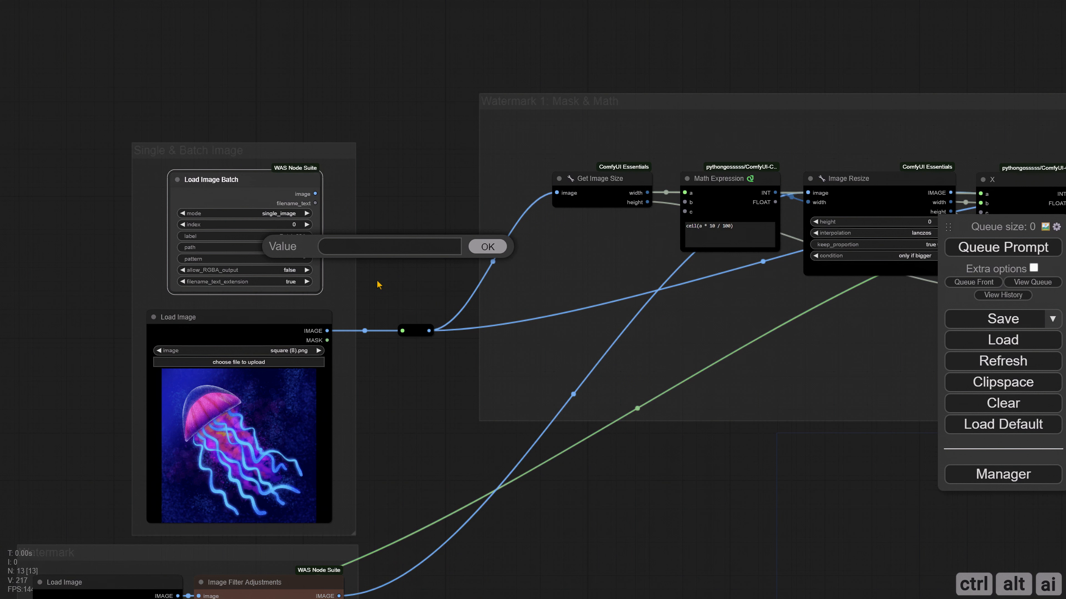
key("ctrl+v")
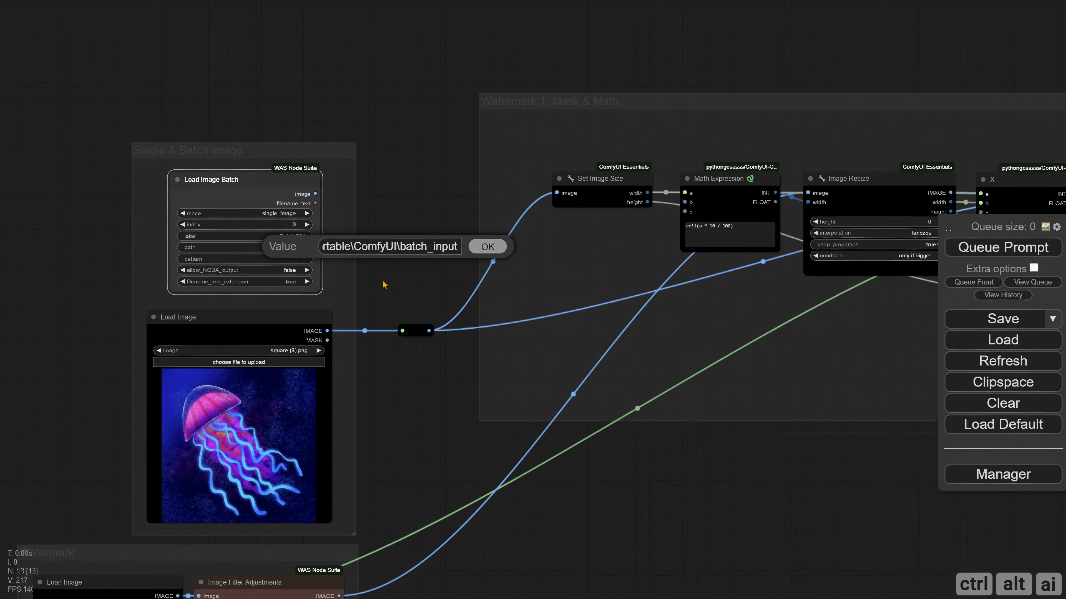
key("Left")
key("Left")
key("Left")
key("Left")
key("Left")
key("Left")
key("Left")
key("Left")
key("Left")
key("Left")
key("Left")
key("Left")
key("Left")
key("Left")
key("Left")
key("Left")
key("Left")
key("Left")
key("Left")
key("Left")
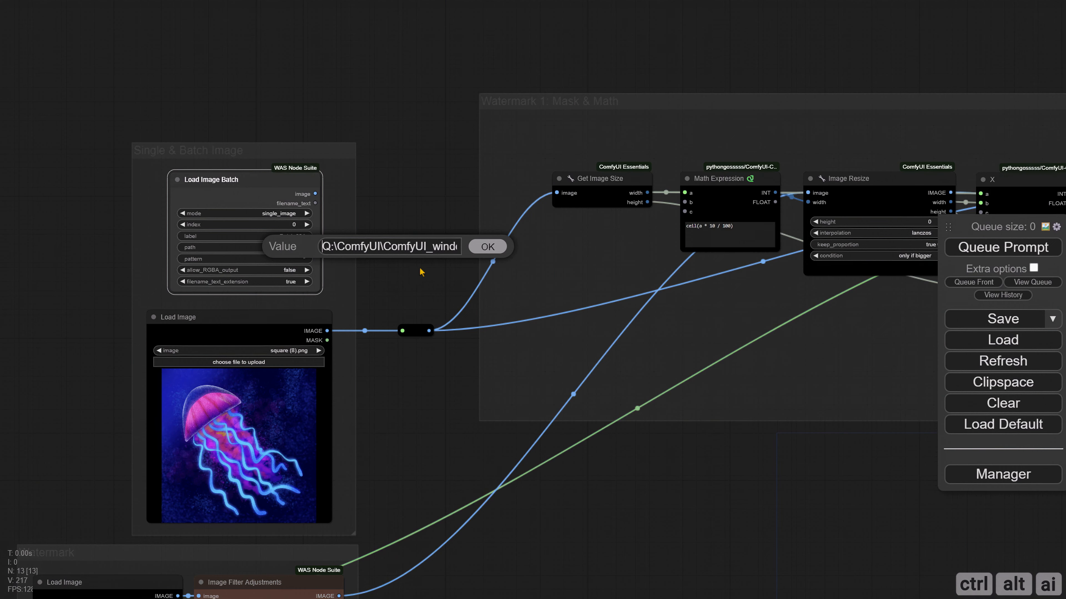
left_click(484, 248)
Step: Set the Load Image Batch node's mode to incremental_image
scroll(359, 280, "up", 4)
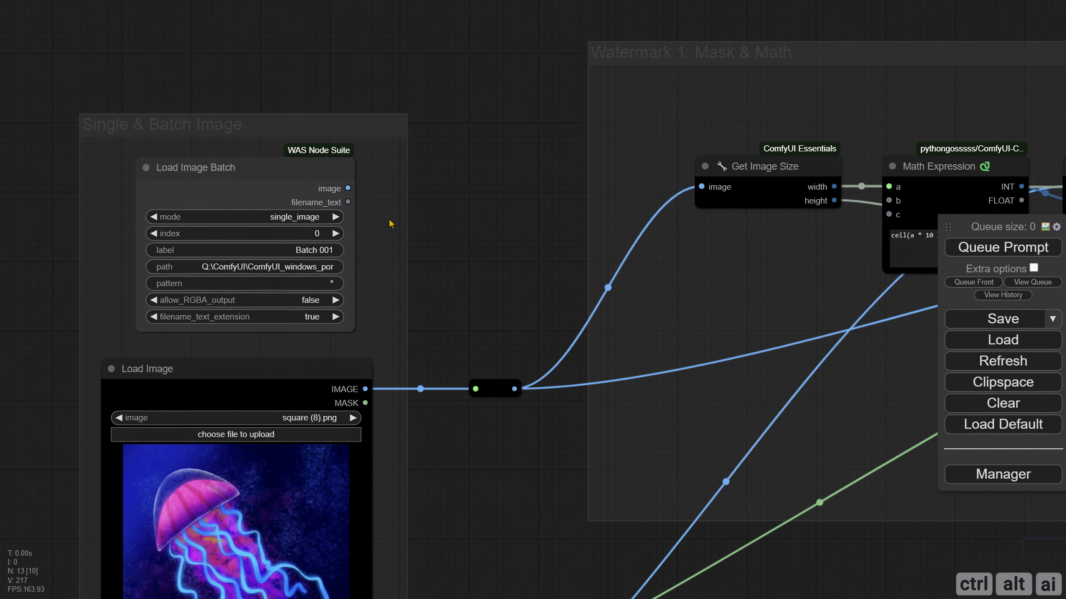
left_click(308, 217)
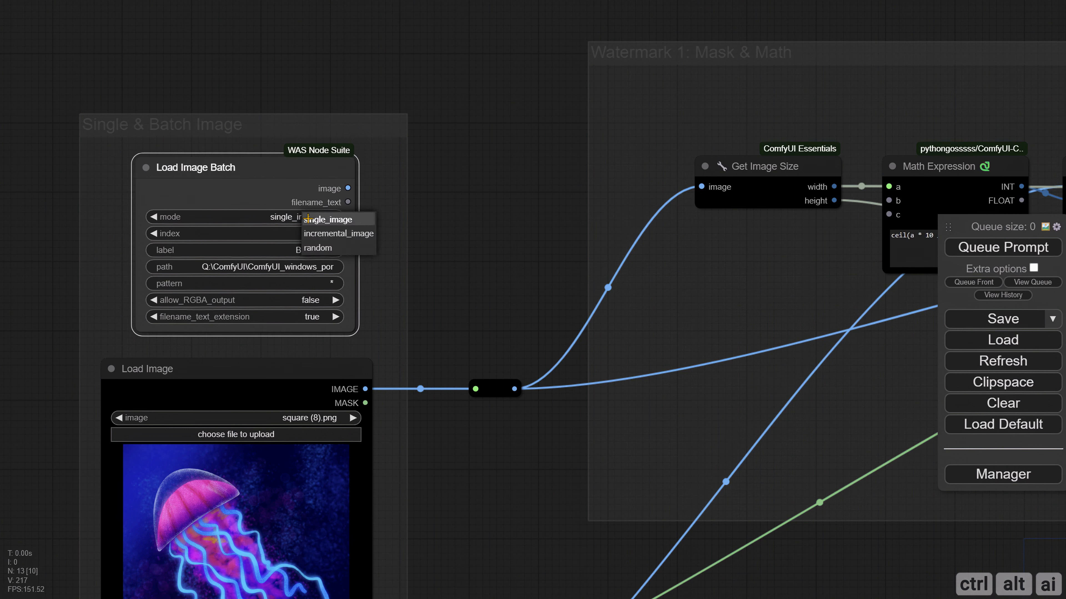
left_click(328, 236)
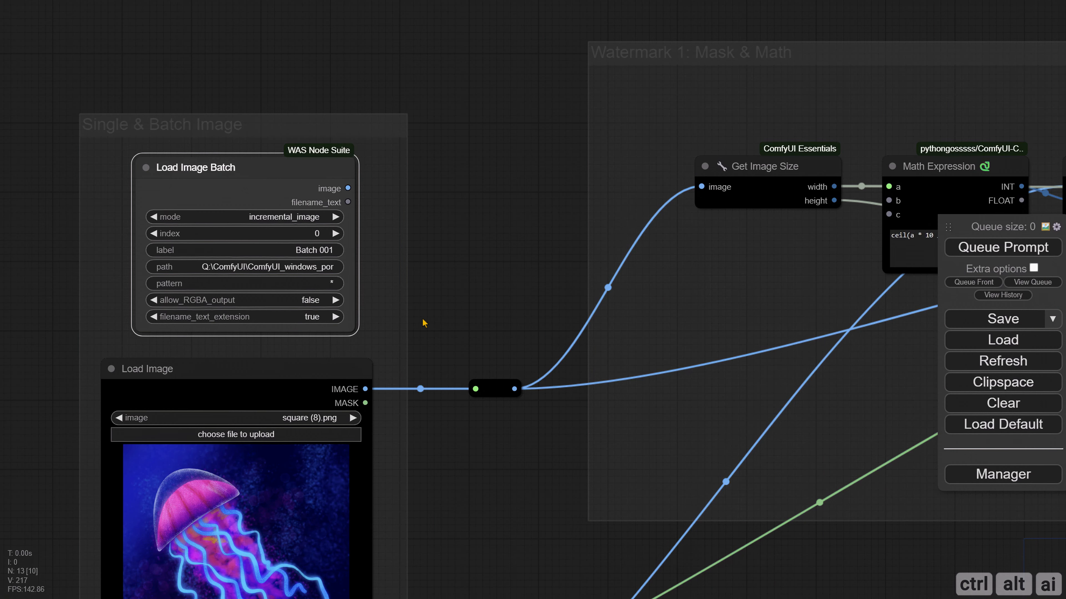
Step: Connect the Load Image Batch node's image output to the reroute, replacing the single Load Image input
scroll(427, 325, "down", 3)
left_click_drag(448, 313, 381, 296)
scroll(383, 289, "down", 2)
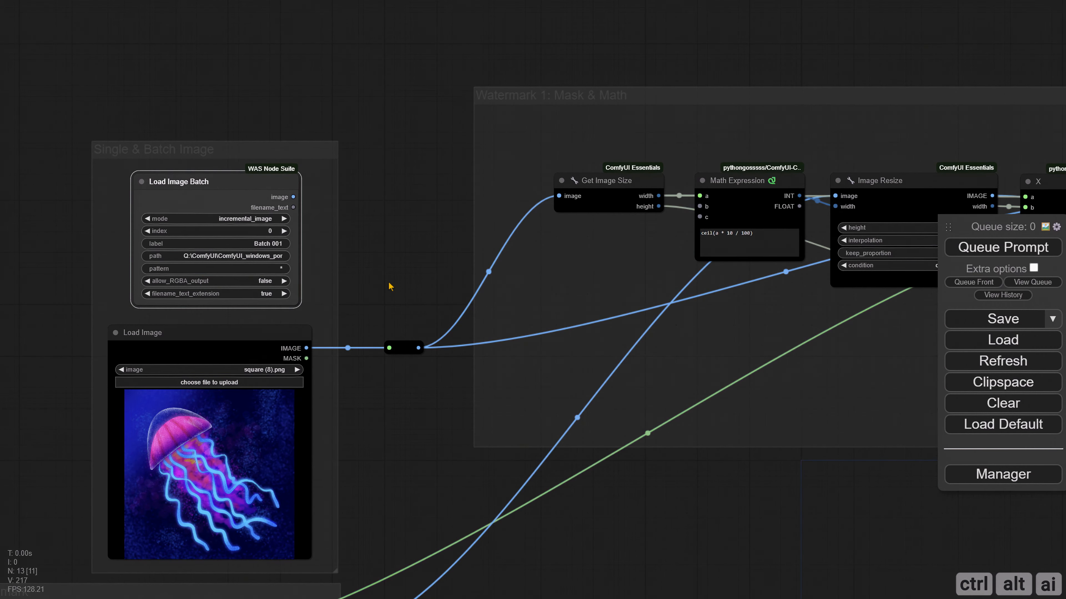
left_click_drag(310, 212, 390, 337)
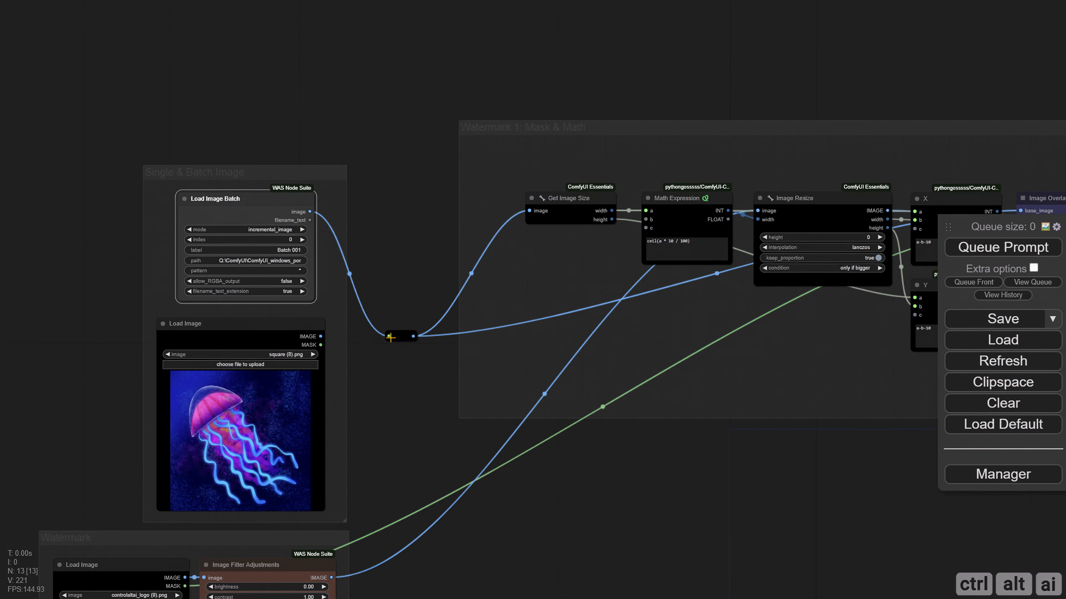
Step: Enable the extra queue options, set the batch count to 4 and queue the workflow
left_click_drag(772, 455, 541, 395)
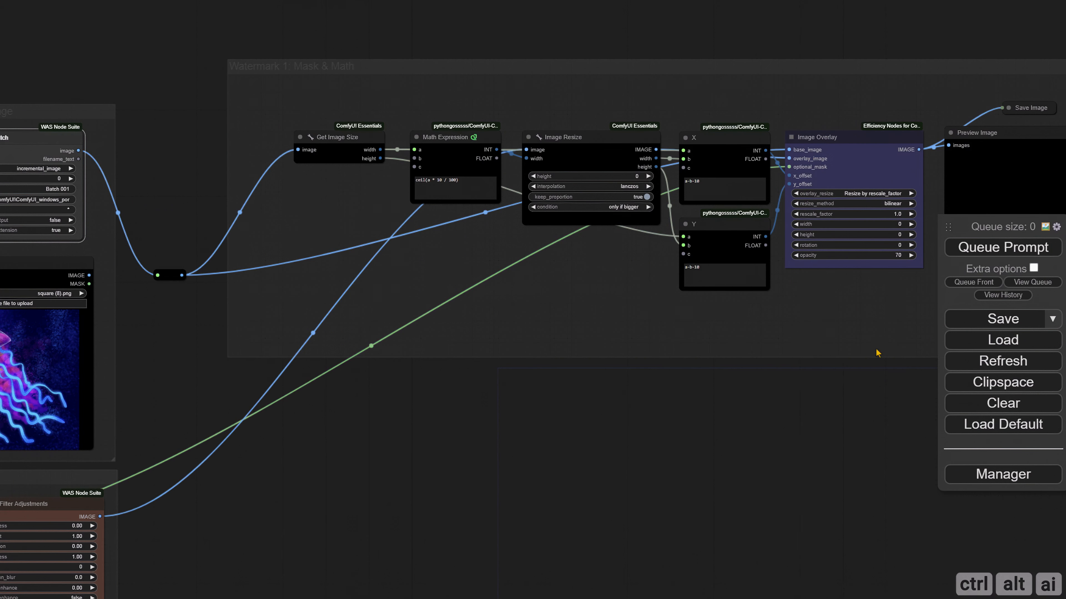
left_click_drag(847, 374, 768, 380)
left_click(1033, 268)
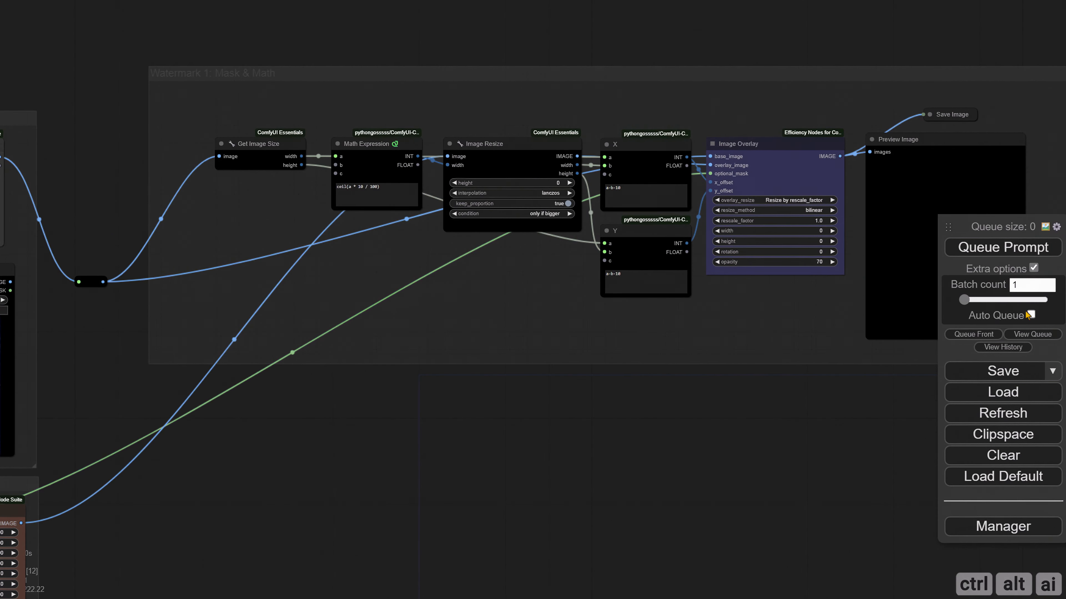
double_click(1049, 284)
scroll(455, 354, "down", 5)
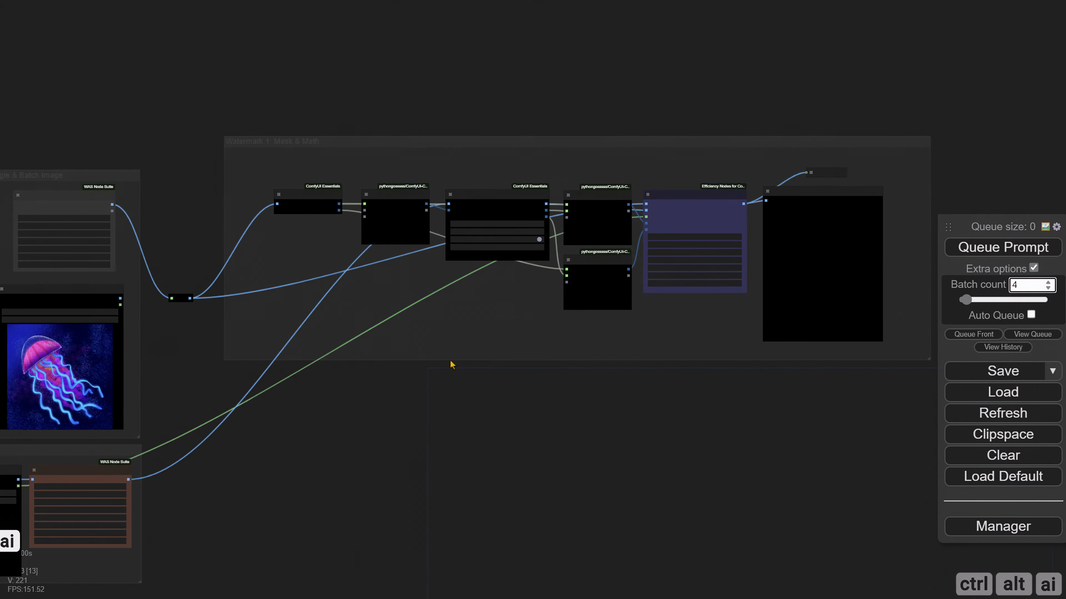
scroll(546, 344, "down", 1)
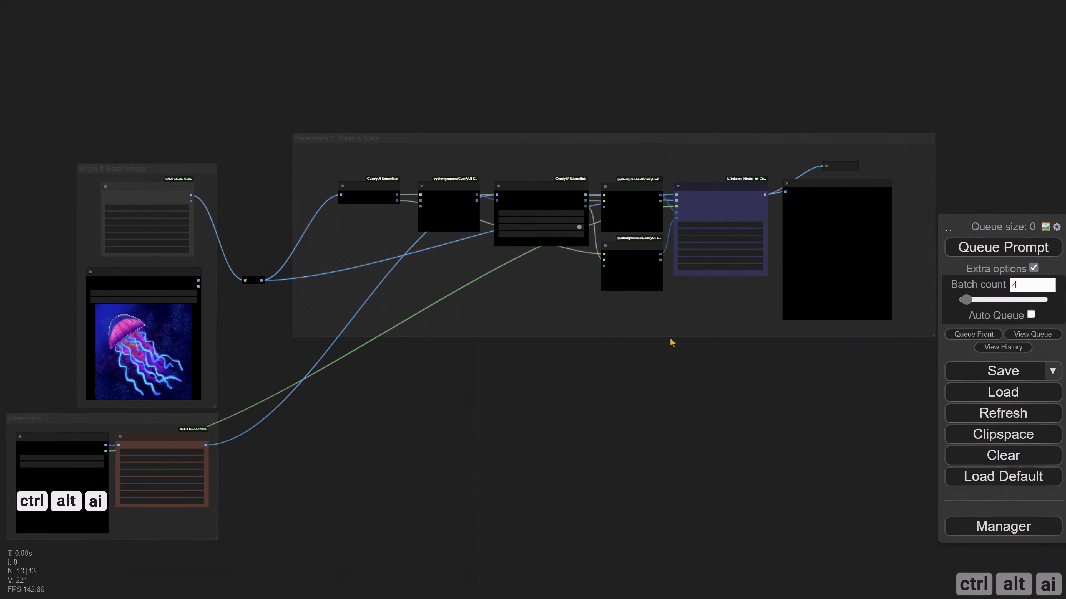
left_click(1022, 250)
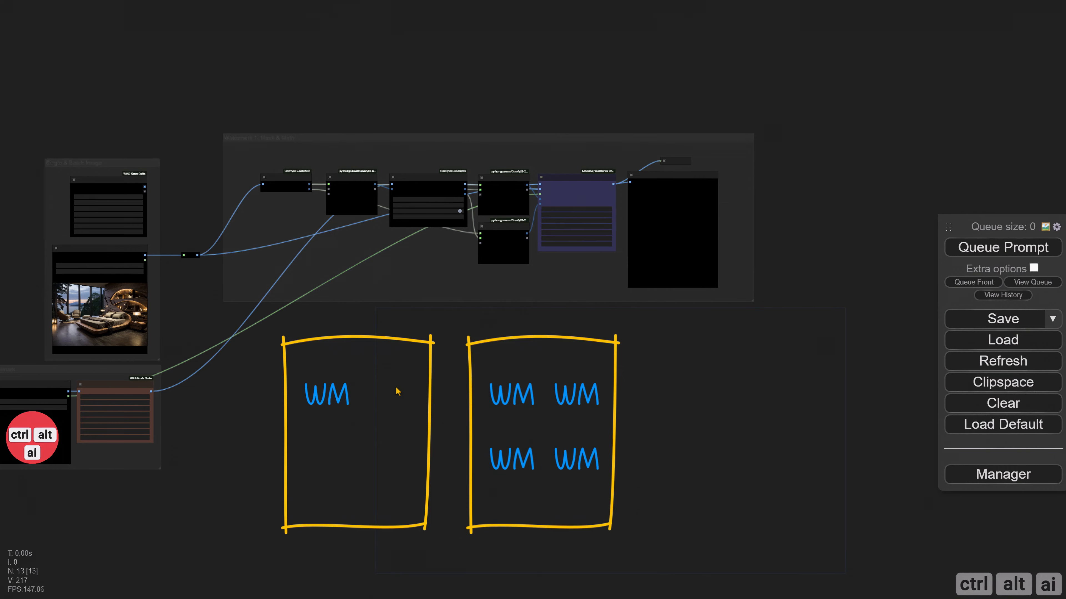
Step: Duplicate the X, Y, Image Overlay, Preview Image and Save Image nodes below the Watermark 1 group, keeping their incoming connections
scroll(420, 380, "up", 5)
mouse_move(585, 347)
left_mouse_down()
mouse_move(450, 404)
mouse_move(417, 441)
left_mouse_up()
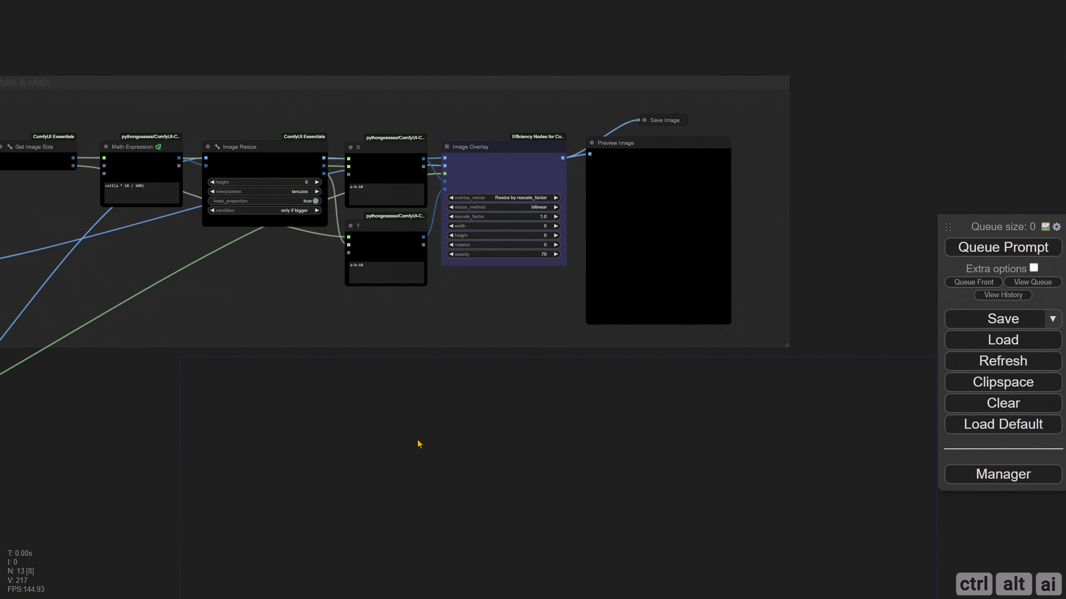
left_click_drag(809, 107, 377, 327)
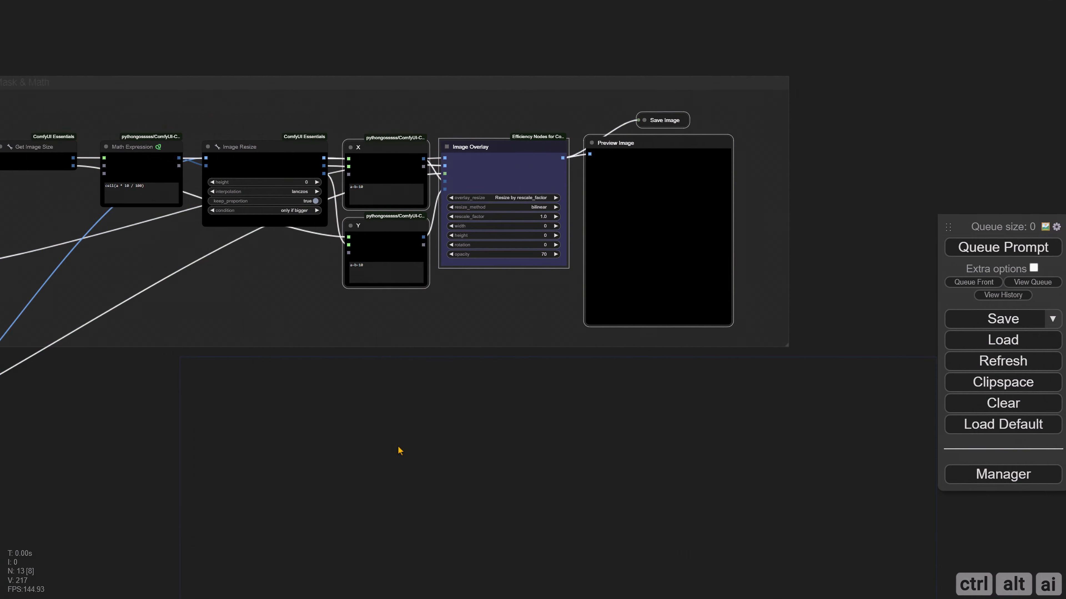
left_click_drag(397, 447, 747, 257)
scroll(503, 328, "down", 4)
key("ctrl+c")
key("ctrl+shift+v")
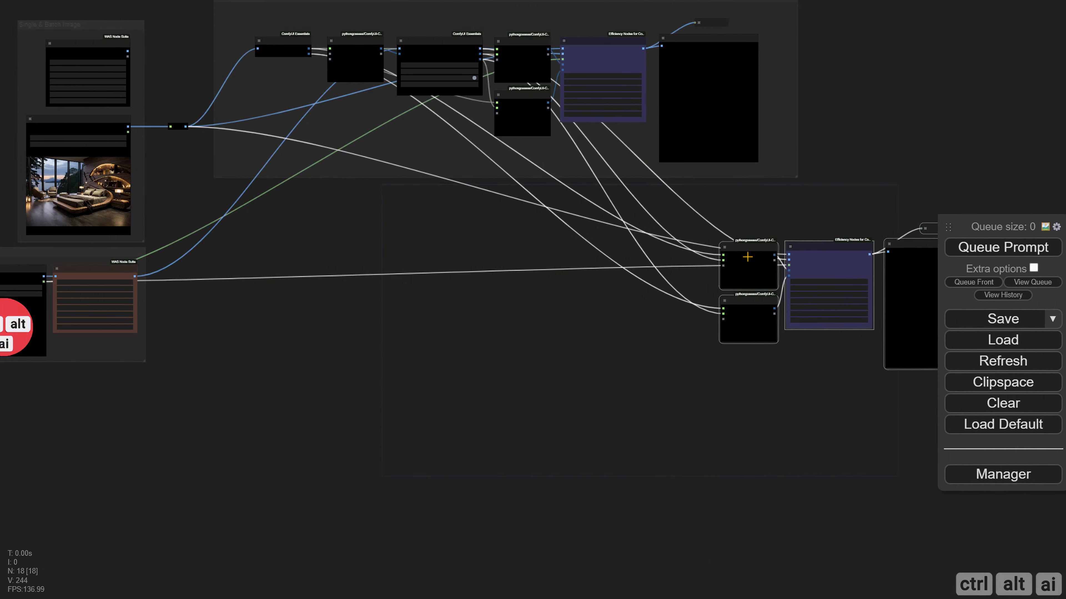
Step: Disconnect the b inputs of the duplicated X and Y math nodes
scroll(602, 294, "up", 5)
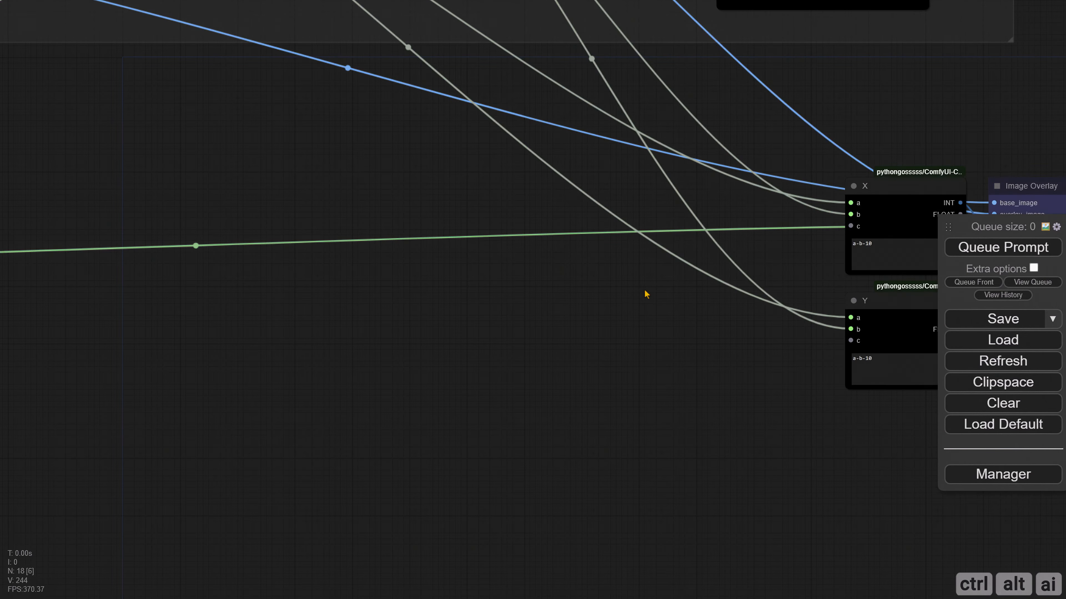
scroll(727, 386, "up", 3)
scroll(447, 405, "down", 3)
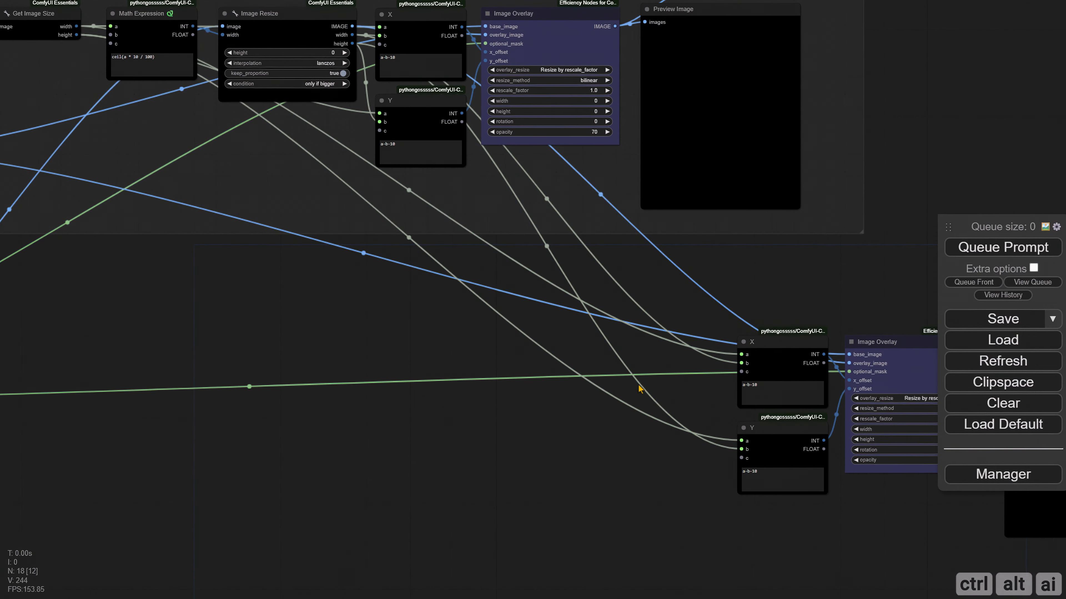
left_click_drag(741, 362, 352, 35)
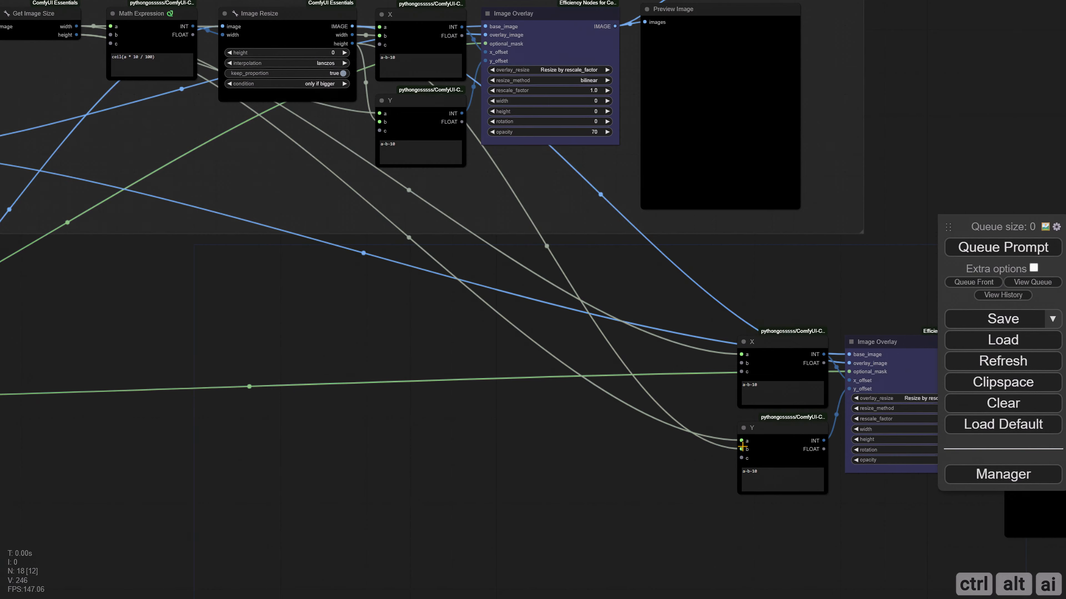
left_click_drag(741, 449, 350, 44)
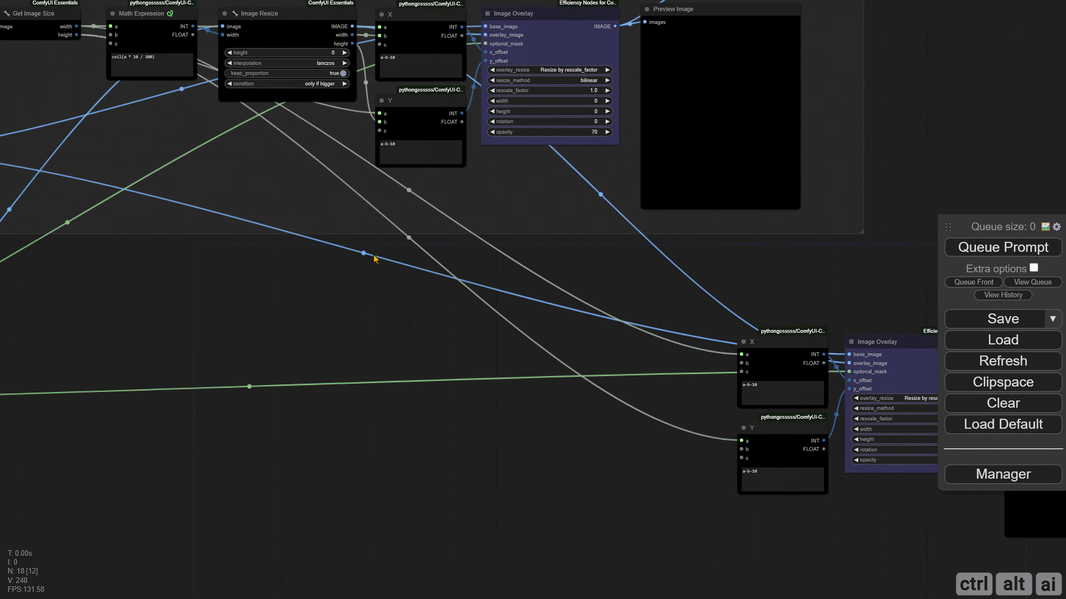
Step: Add an InvertMask node fed by the mask output of the logo's Load Image node
left_click_drag(502, 473, 523, 345)
scroll(464, 383, "down", 3)
scroll(464, 383, "up", 5)
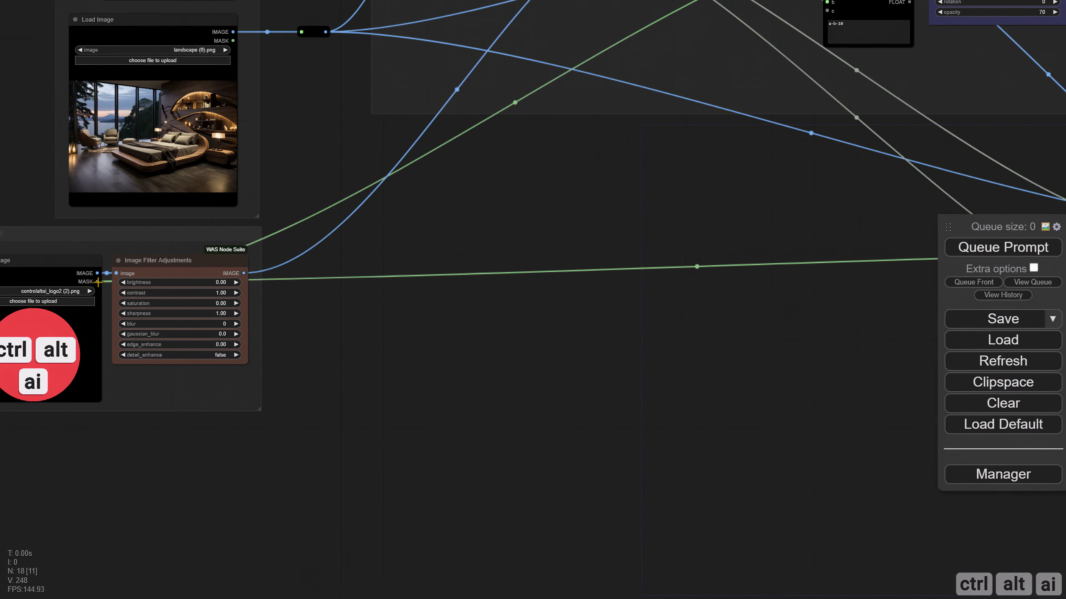
left_click_drag(98, 281, 483, 233)
left_click(482, 248)
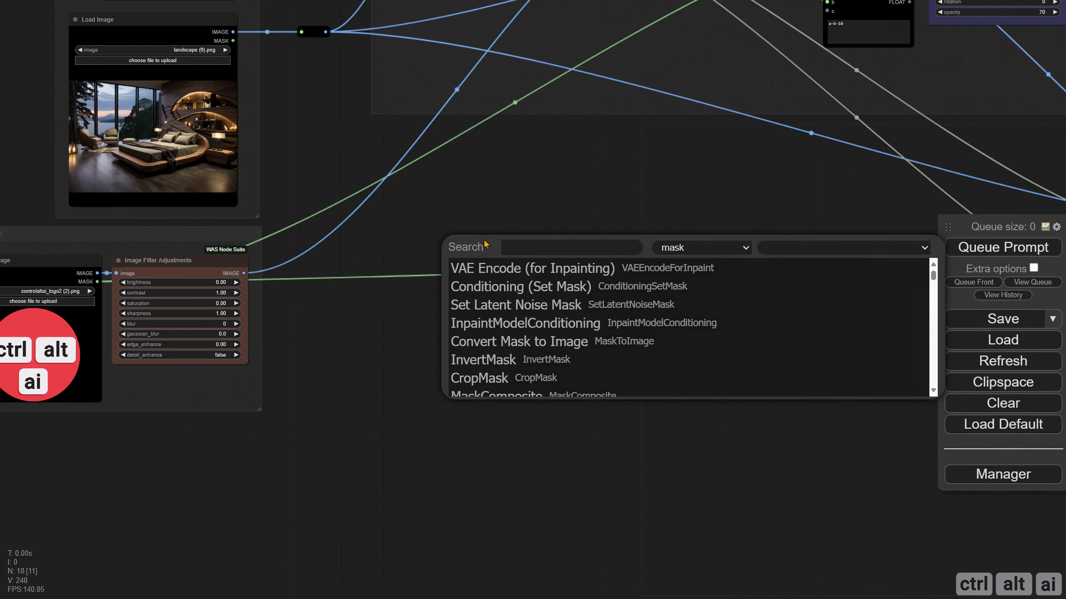
type("invert")
key("Down")
key("Return")
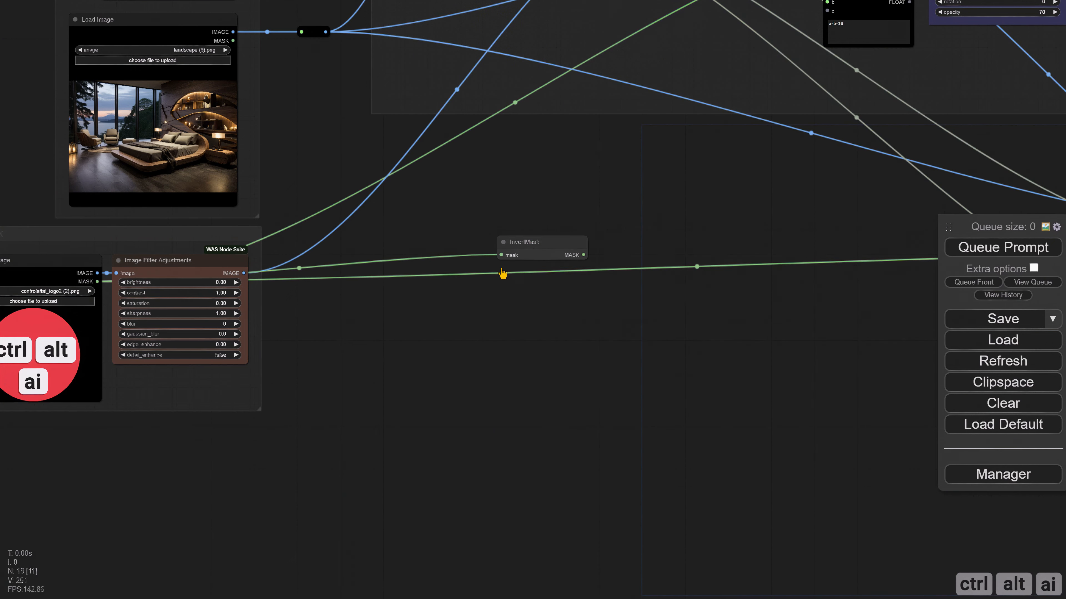
Step: Reposition the InvertMask node and add a Convert Mask to Image node beneath it, fed by the inverted mask
left_click_drag(495, 214, 472, 250)
left_click(471, 262)
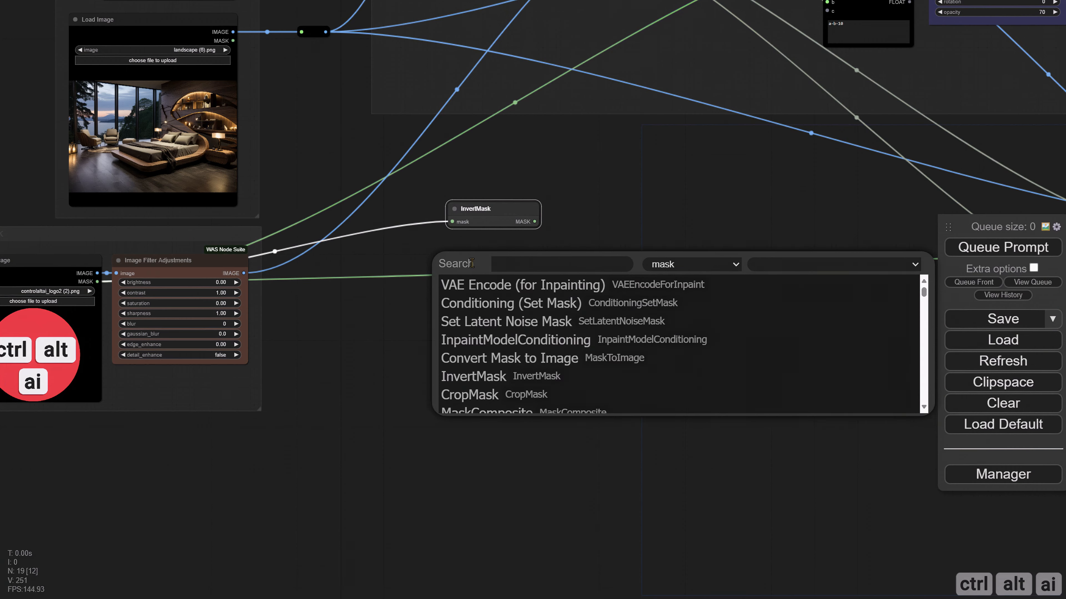
type("m,a")
key("BackSpace")
key("BackSpace")
type("askto")
left_click(506, 299)
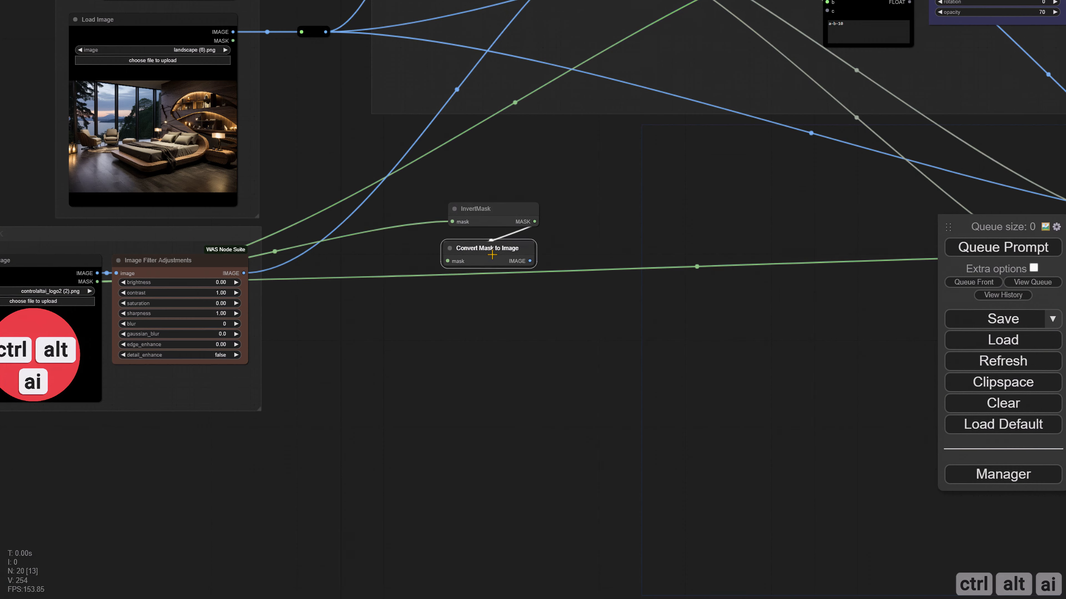
Step: Add a Cut By Mask node beside the InvertMask and Convert Mask to Image nodes
left_click_drag(549, 237, 436, 255)
scroll(436, 254, "up", 5)
double_click(438, 226)
type("cut")
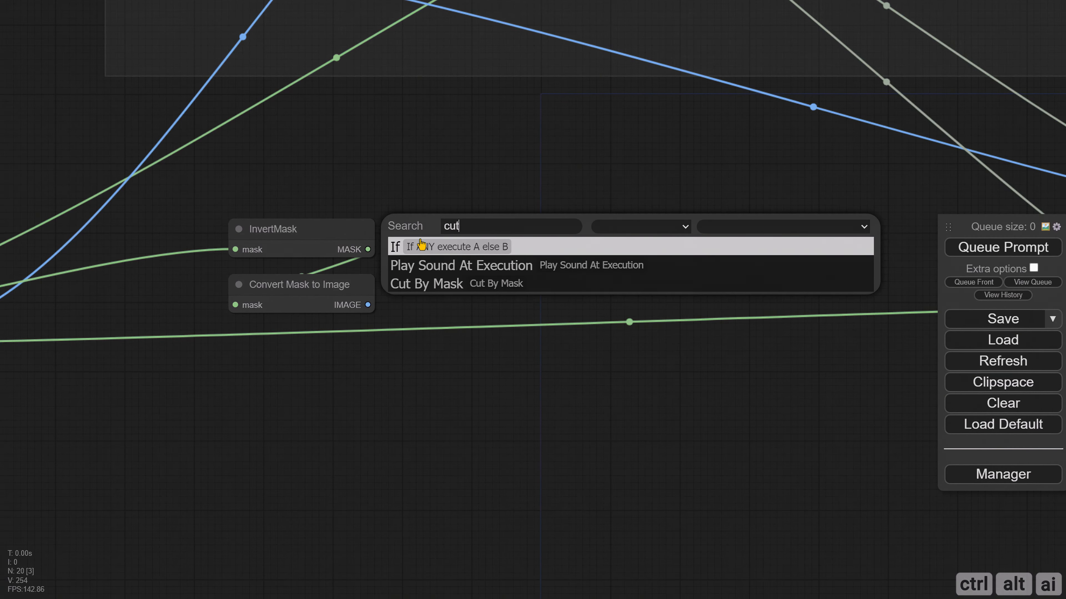
left_click(436, 284)
Step: Wire the logo image and converted mask into Cut By Mask, and run the workflow with a Preview Image node on its output
left_click_drag(231, 322, 286, 281)
left_click_drag(510, 267, 547, 246)
left_click(564, 285)
left_click(980, 248)
left_click_drag(735, 280, 835, 263)
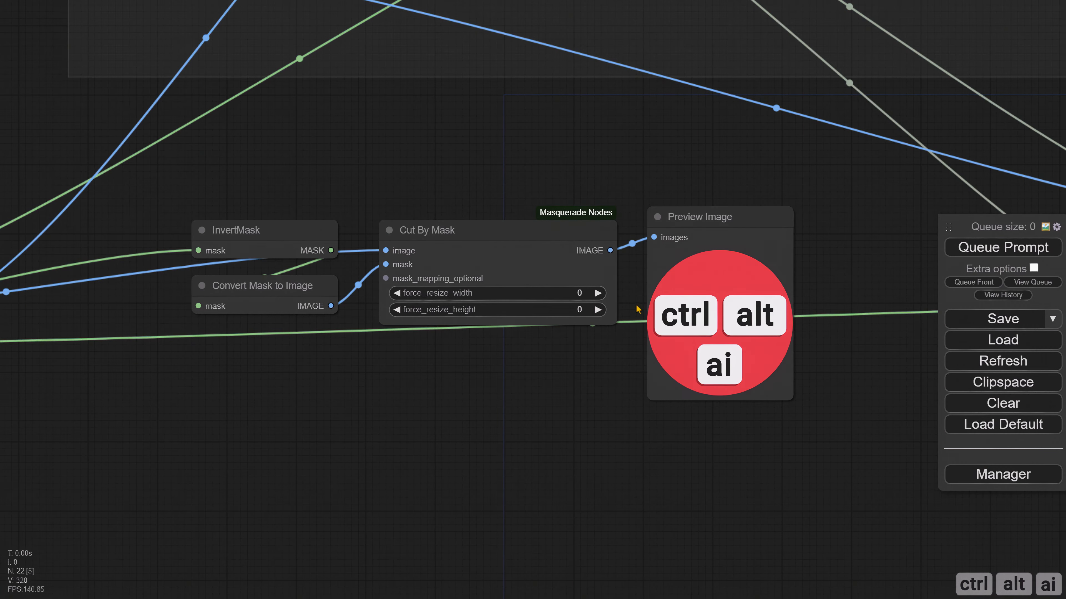
Step: Bypass the InvertMask node and run the workflow to check the logo cutout without mask inversion
scroll(417, 399, "down", 7)
scroll(345, 404, "up", 5)
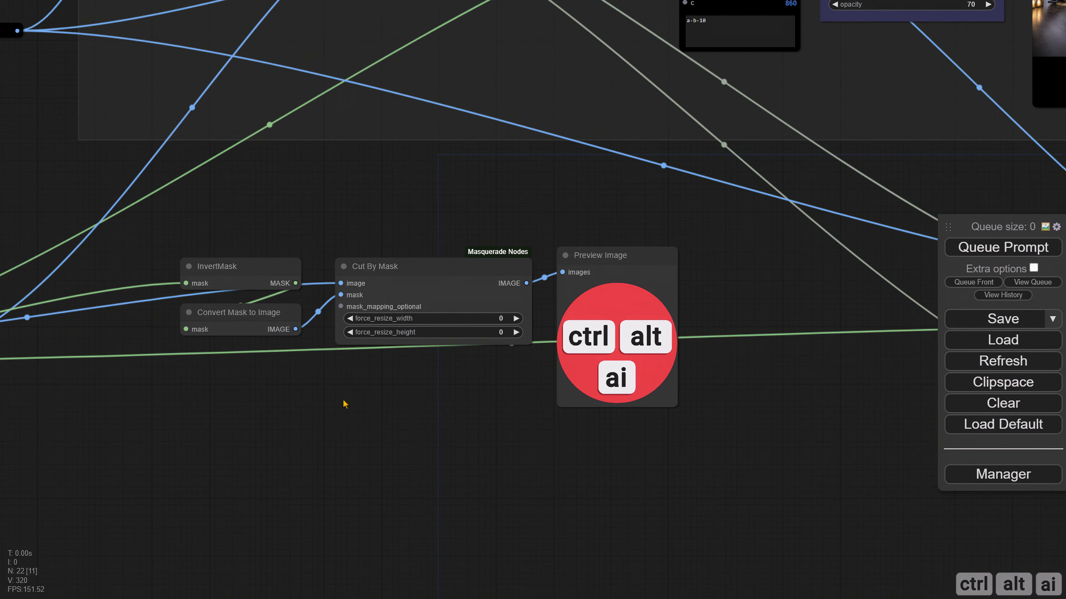
left_click_drag(345, 404, 395, 397)
left_click(300, 267)
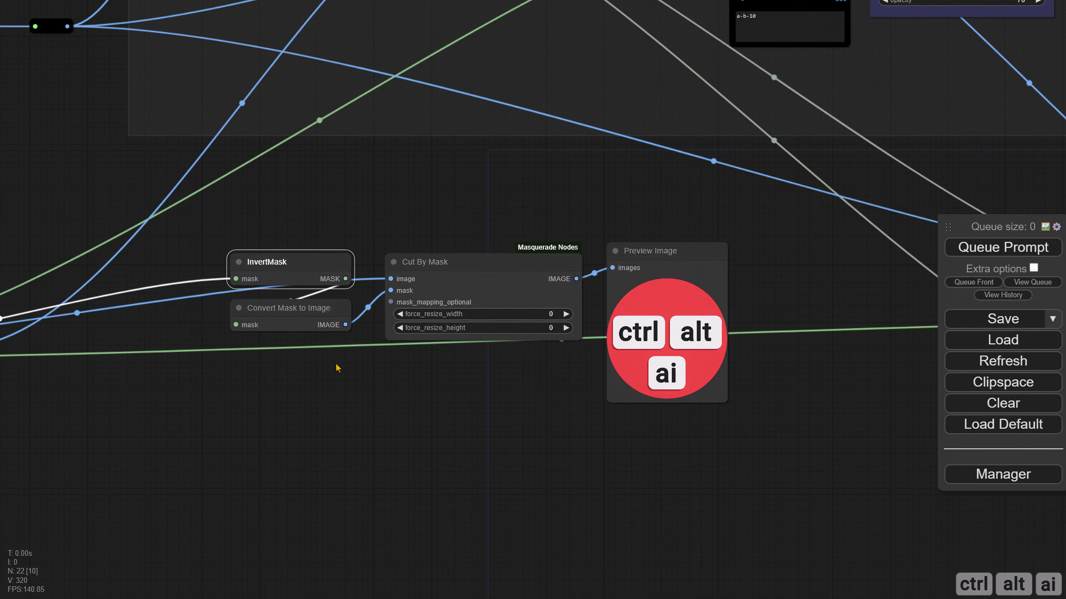
key("ctrl+b")
left_click(965, 247)
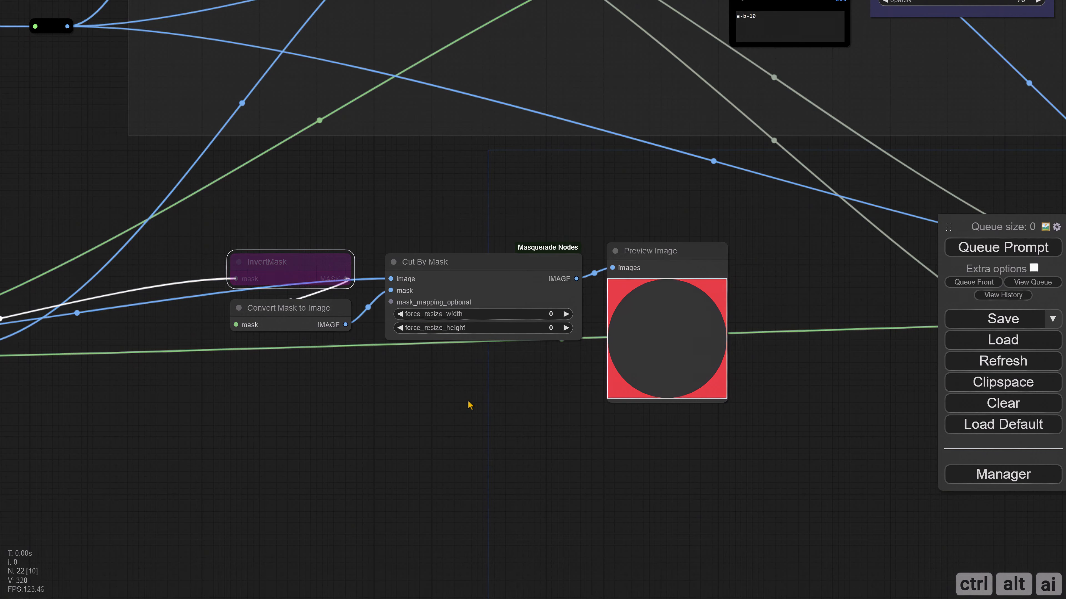
Step: Add a Create Rect Mask node below the Convert Mask to Image node
left_click_drag(469, 406, 584, 402)
double_click(369, 296)
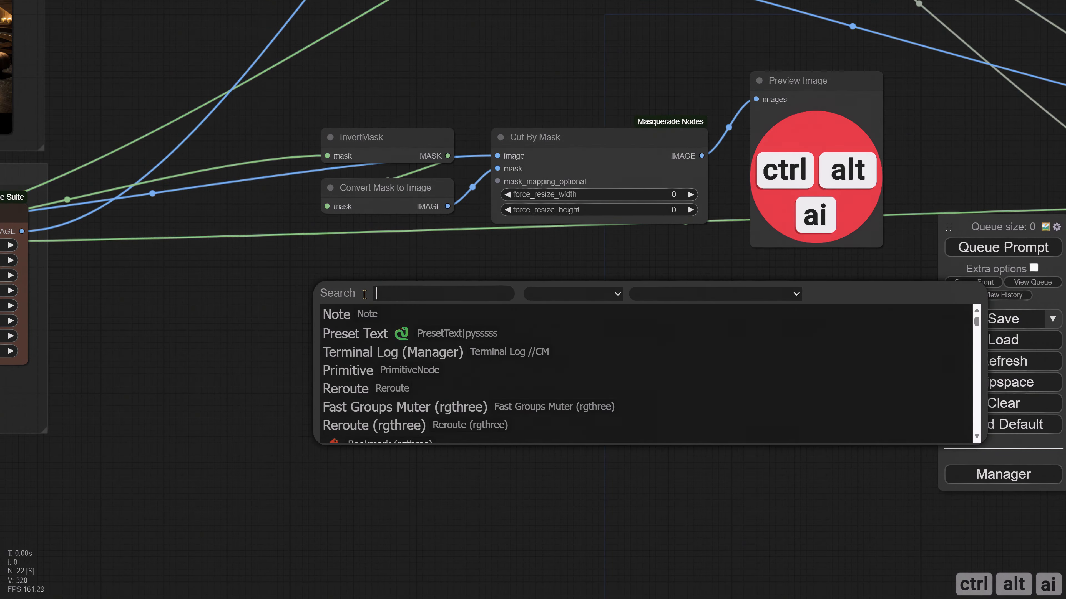
type("create")
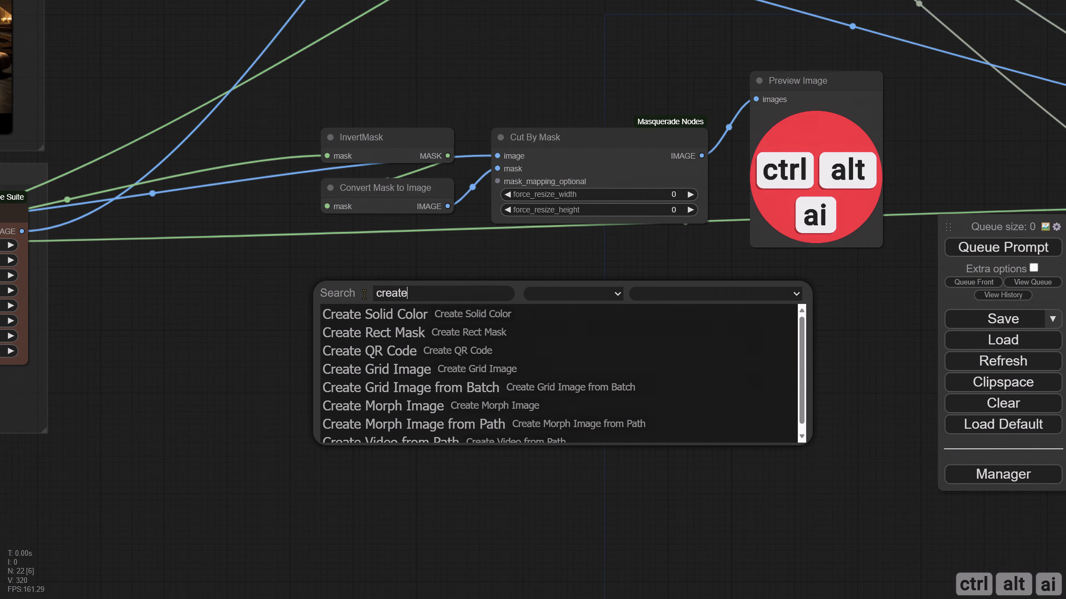
left_click(374, 332)
left_click_drag(440, 288, 404, 299)
Step: Connect a rerouted image to Create Rect Mask's copy_image_size input and add a Preview Image node for its output
scroll(306, 280, "down", 5)
left_click_drag(210, 126, 197, 145)
scroll(196, 144, "up", 3)
left_click_drag(331, 206, 433, 197)
left_click(429, 292)
Step: Choose percent as the mode and topleft as the origin of the Create Rect Mask node
left_click(300, 220)
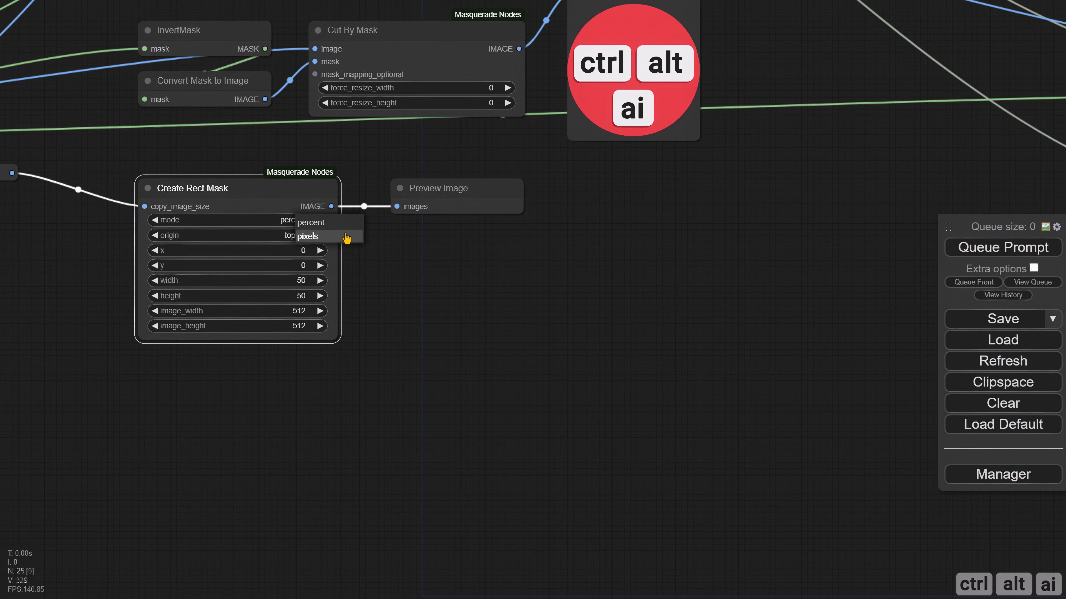
left_click(341, 224)
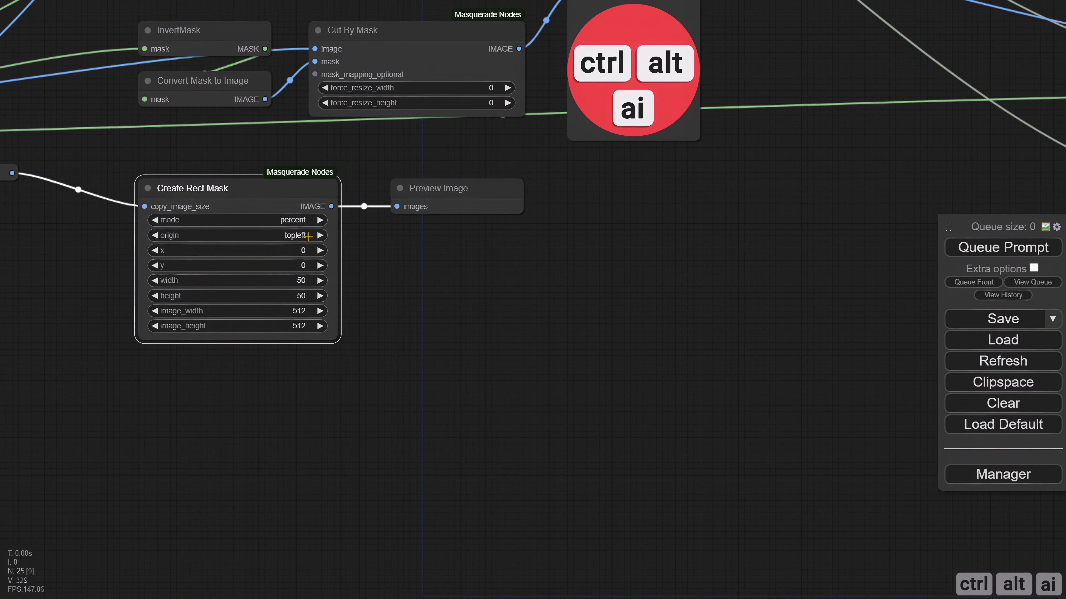
left_click(305, 236)
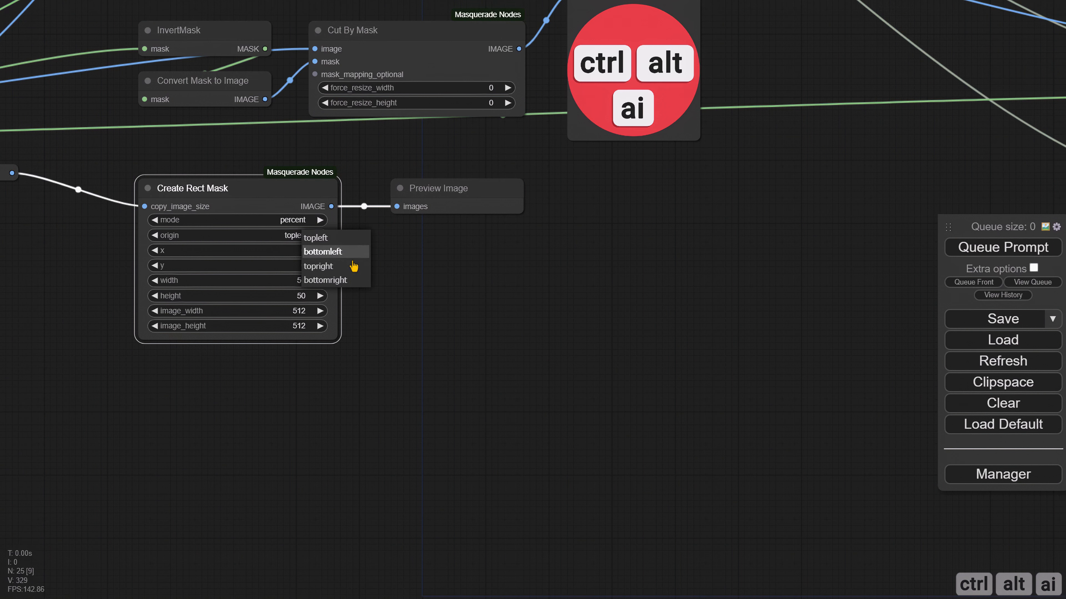
left_click(346, 240)
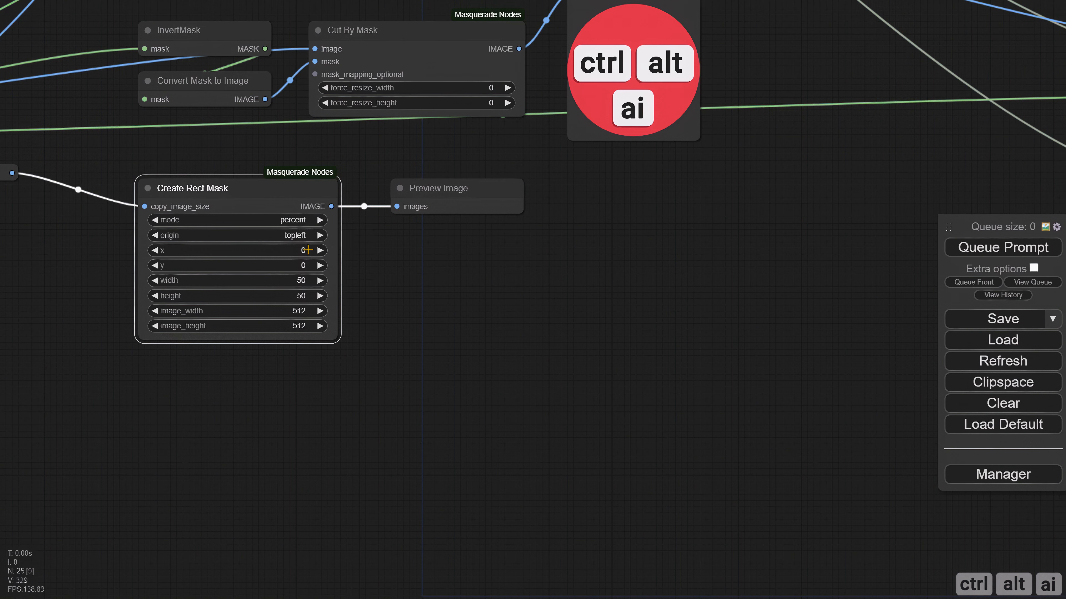
Step: Set the Create Rect Mask width and height to 48 each and run the workflow to preview the mask
left_click(308, 280)
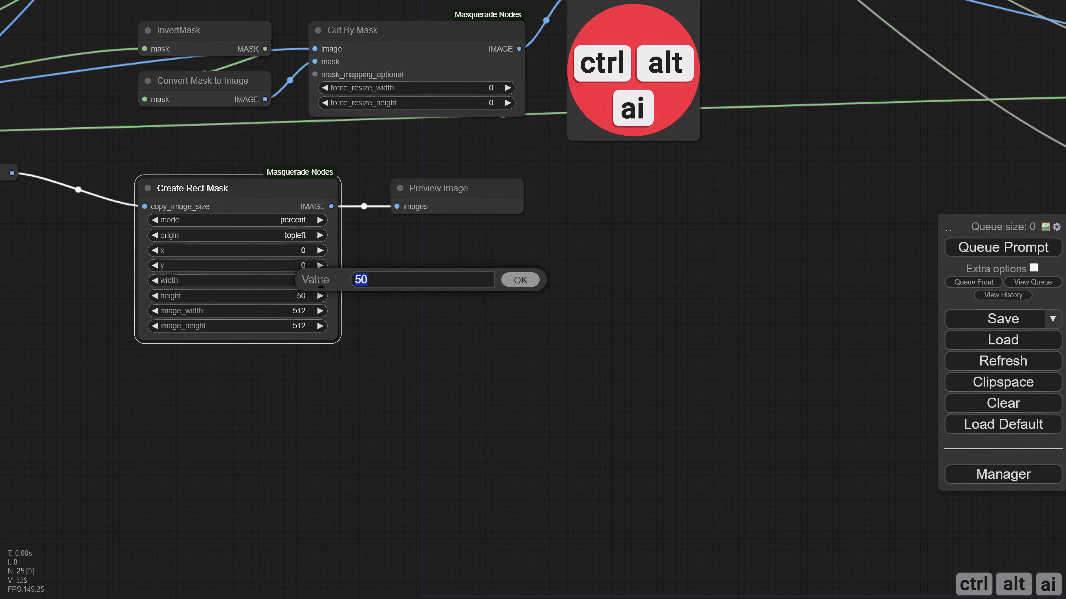
type("48")
key("Return")
left_click(309, 296)
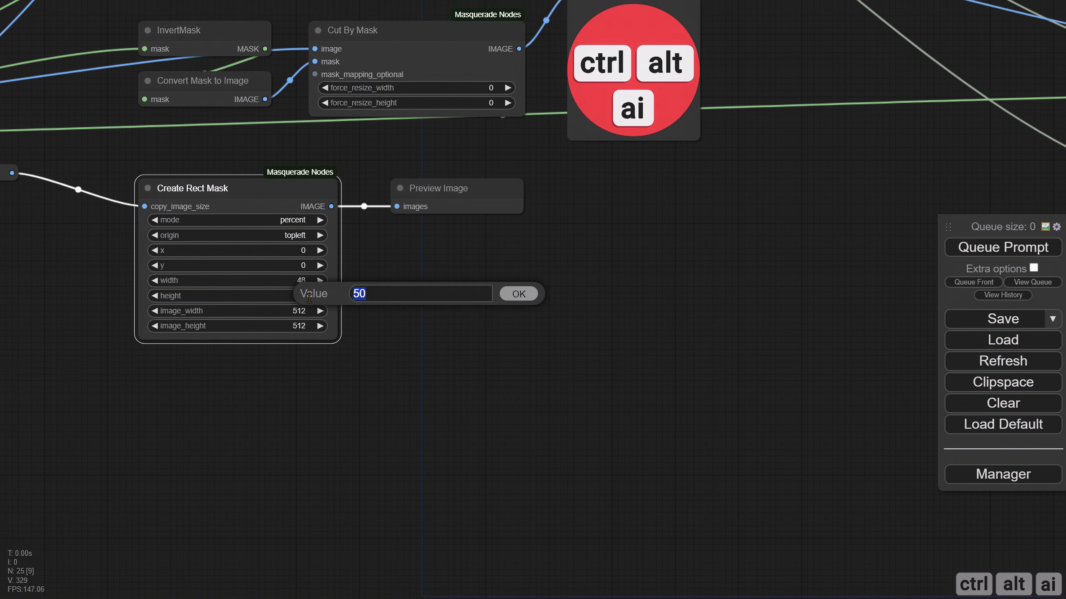
key("Return")
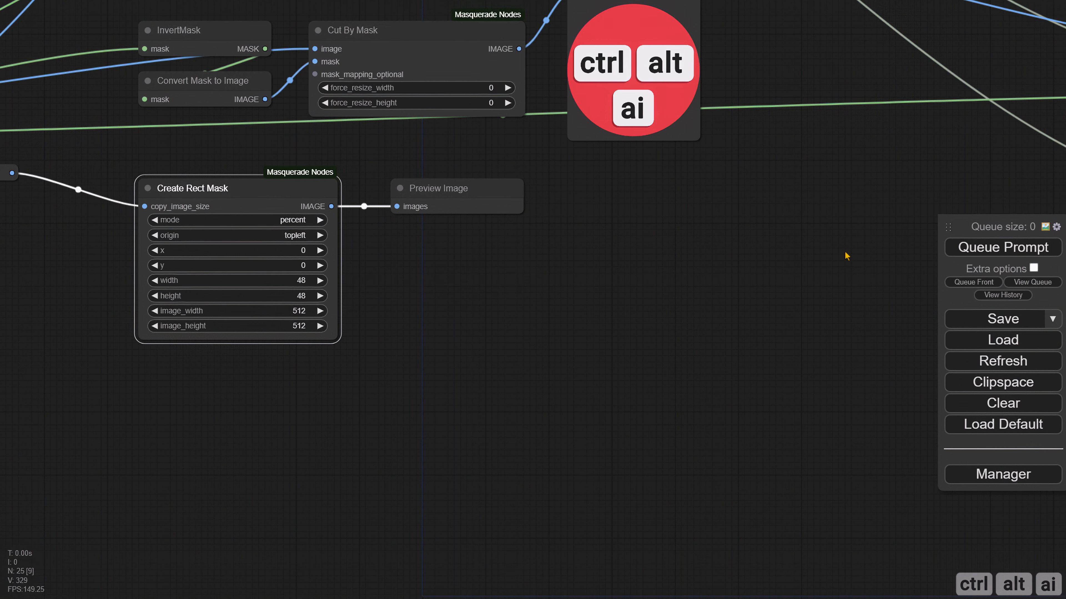
left_click(974, 246)
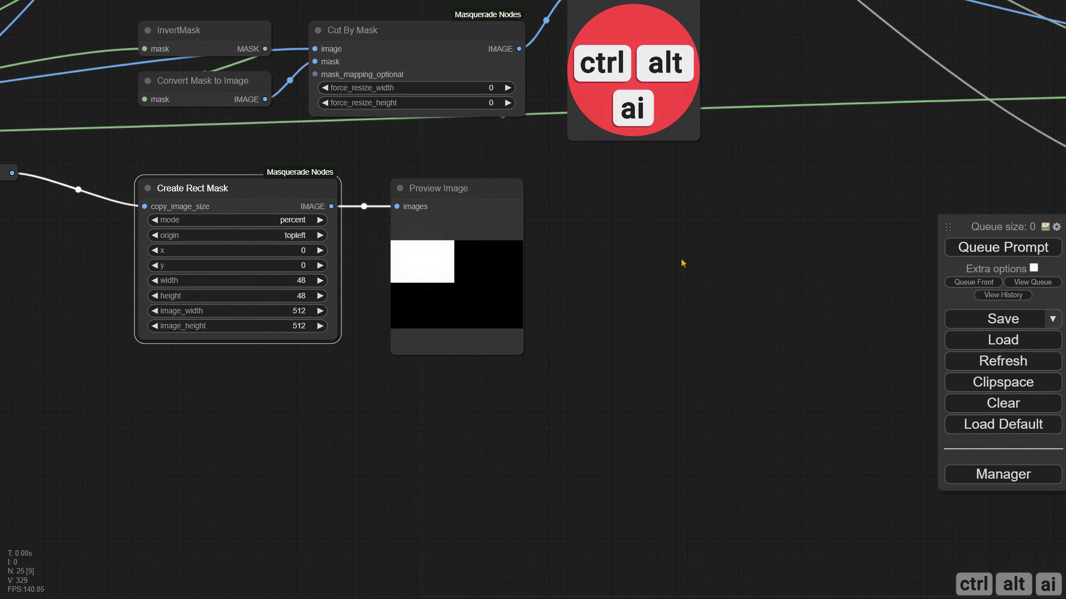
Step: Duplicate Create Rect Mask and its preview beside the originals, keeping the image connection, and set the copy's origin to topright
scroll(603, 264, "down", 3)
left_click_drag(570, 261, 611, 220)
scroll(545, 189, "up", 2)
left_click_drag(521, 164, 497, 159)
scroll(325, 308, "down", 2)
left_click_drag(387, 326, 403, 260)
key("ctrl+c")
key("ctrl+shift+v")
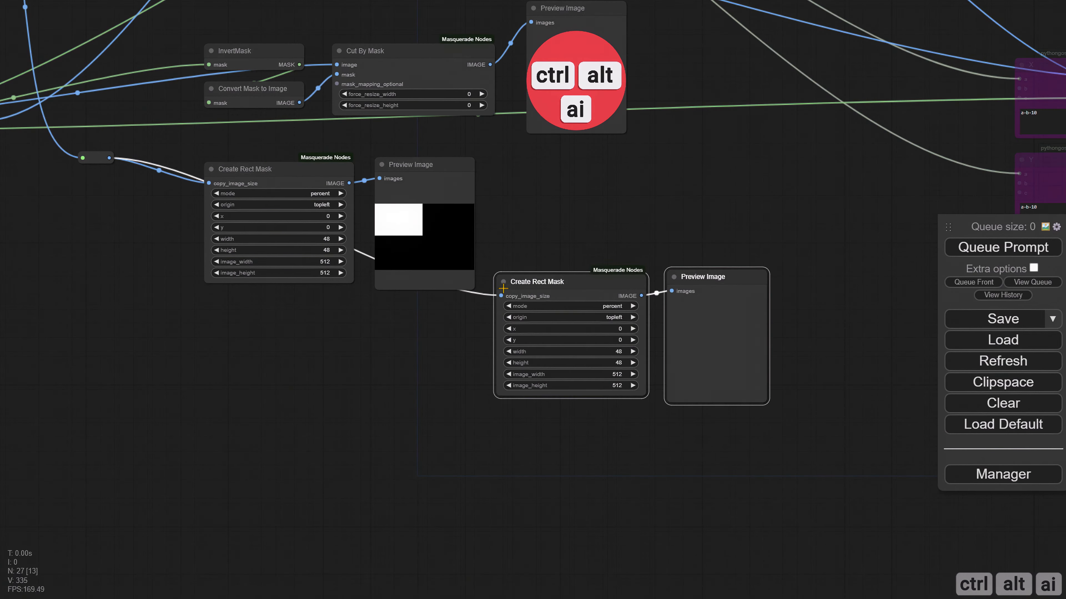
left_click_drag(549, 286, 545, 182)
scroll(546, 182, "up", 2)
left_click(520, 209)
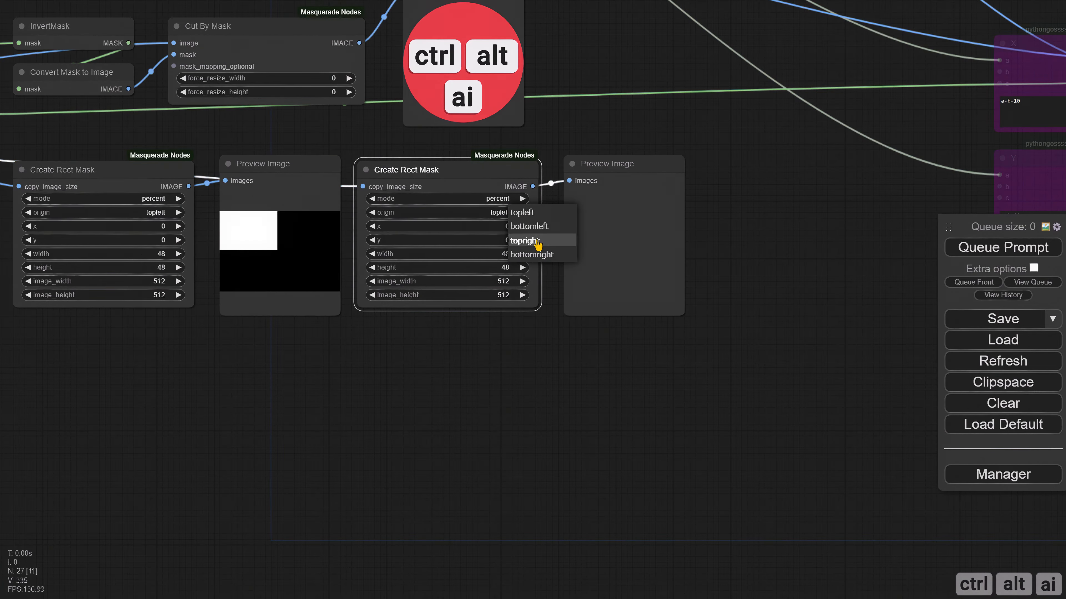
left_click(537, 241)
Step: Paste another connected Create Rect Mask and preview pair below the topleft one and set its origin to bottomleft
scroll(441, 322, "down", 2)
key("ctrl+shift+v")
left_click_drag(318, 299, 290, 317)
left_click(371, 349)
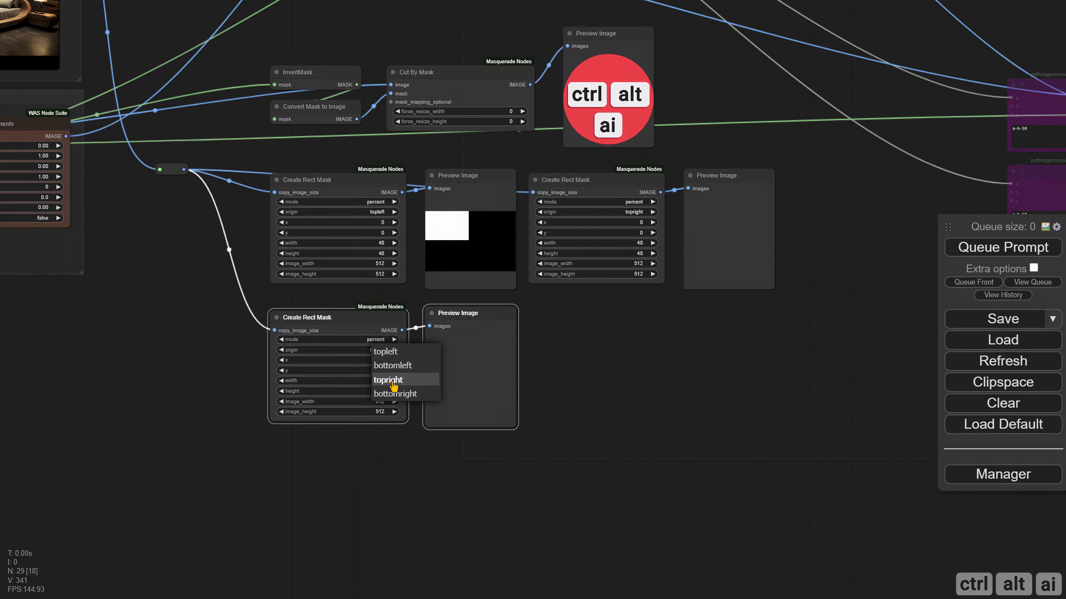
left_click(380, 366)
Step: Paste a fourth mask and preview pair below the topright one, set its origin to bottomright, and run the workflow
key("ctrl+shift+v")
left_click_drag(637, 324, 568, 318)
left_click(633, 350)
left_click(646, 395)
left_click_drag(637, 443, 580, 436)
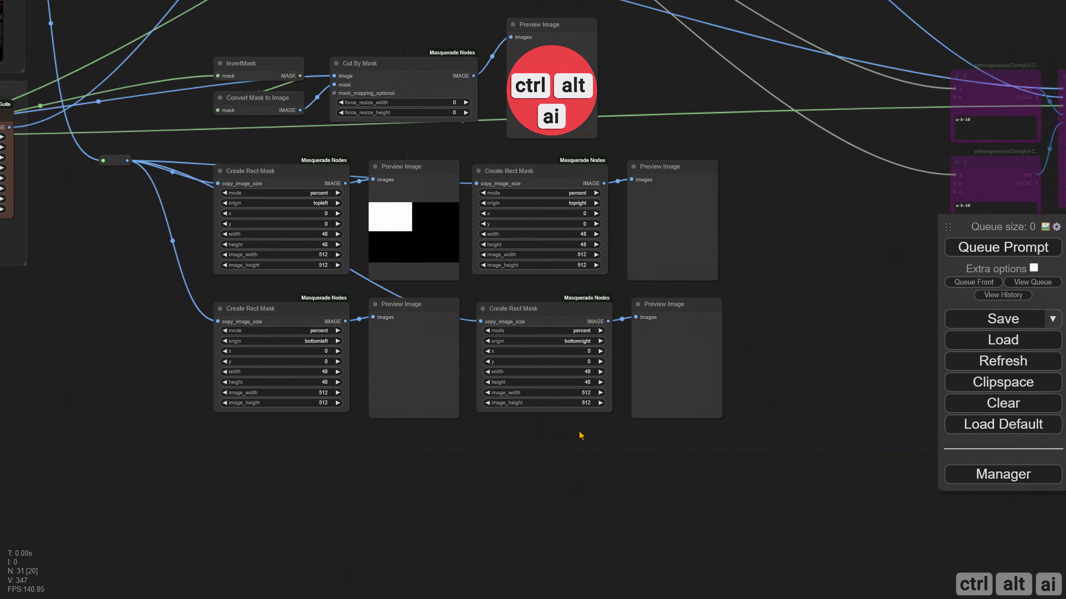
key("ctrl+Return")
Step: Delete the Preview Image node attached to Cut By Mask and add a Create Solid Color node in its place
scroll(377, 336, "up", 1)
left_click(302, 166)
key("Delete")
double_click(310, 173)
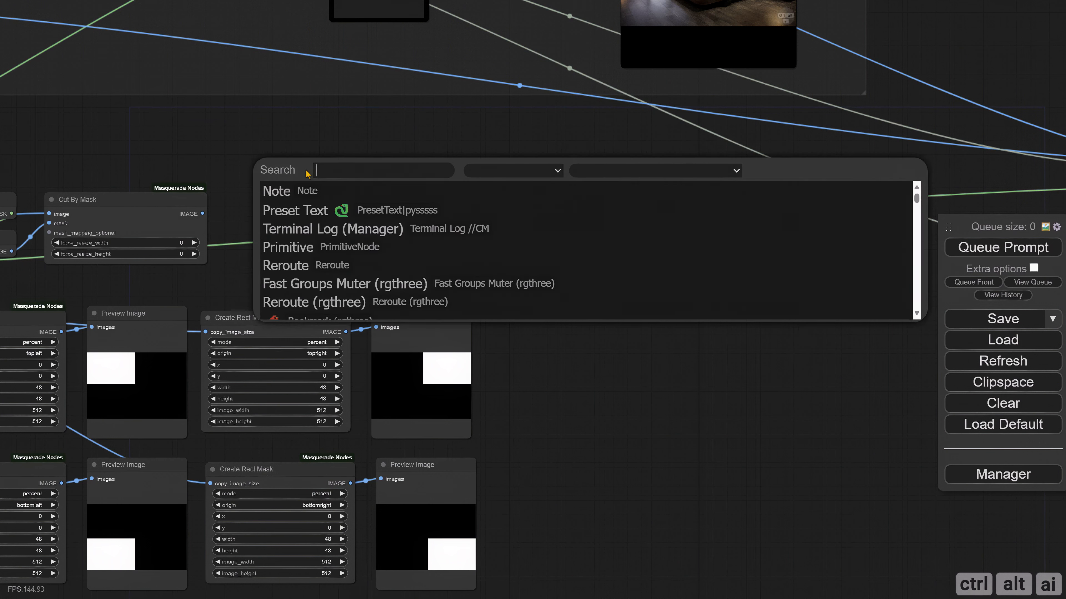
type("create")
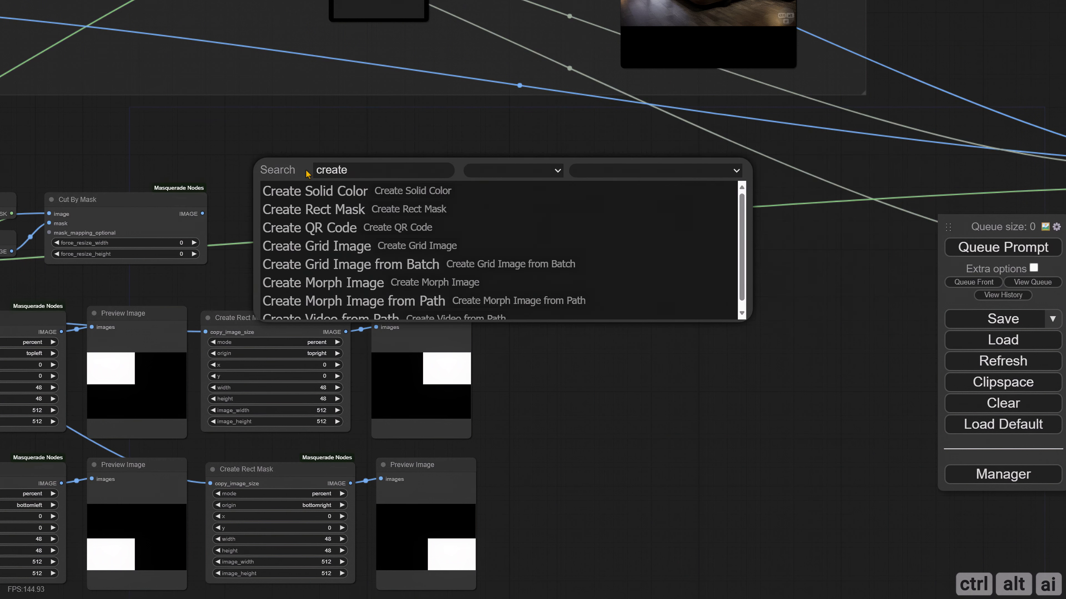
left_click(321, 190)
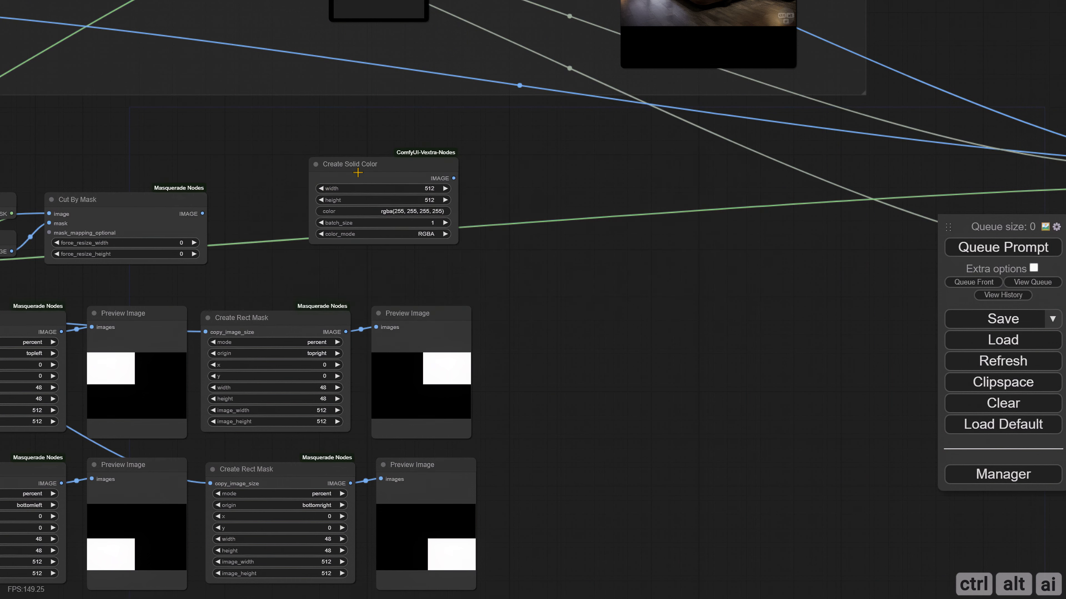
left_click_drag(358, 174, 332, 193)
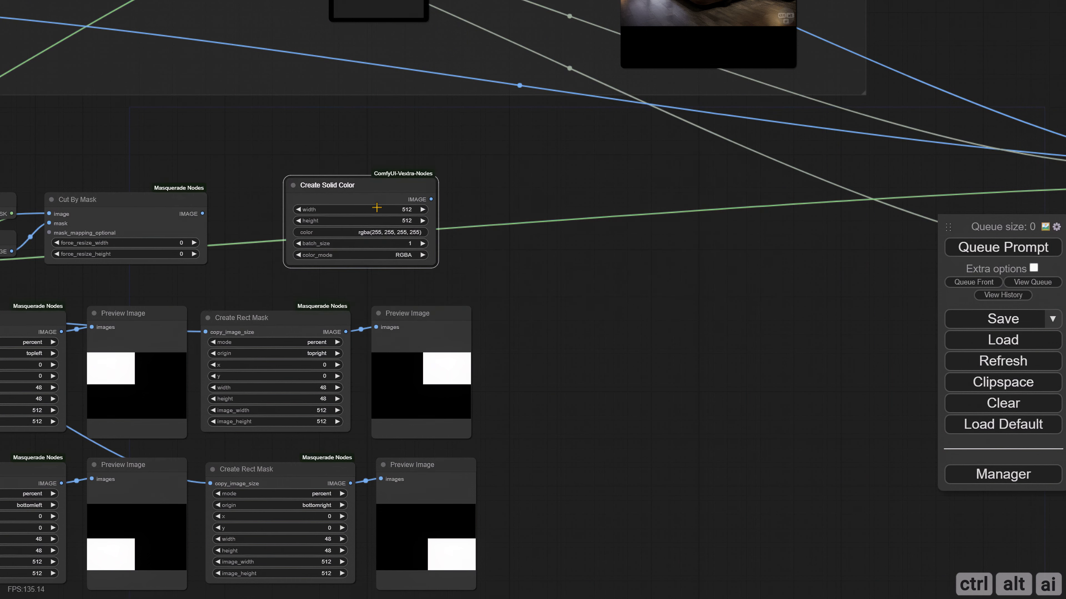
Step: Convert the width and height of the Create Solid Color node to inputs
scroll(332, 193, "up", 3)
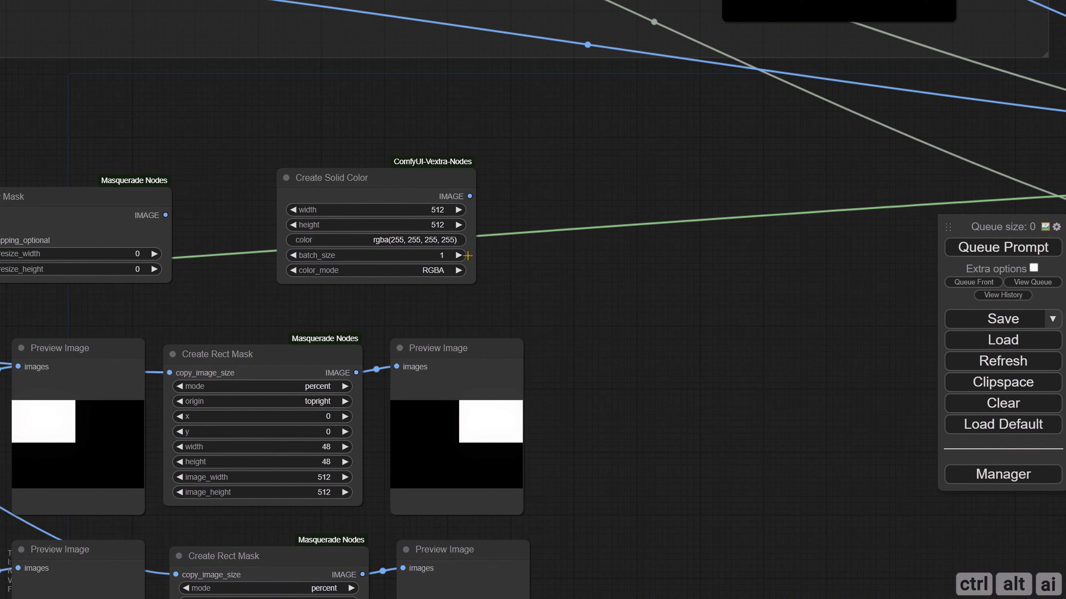
right_click(363, 198)
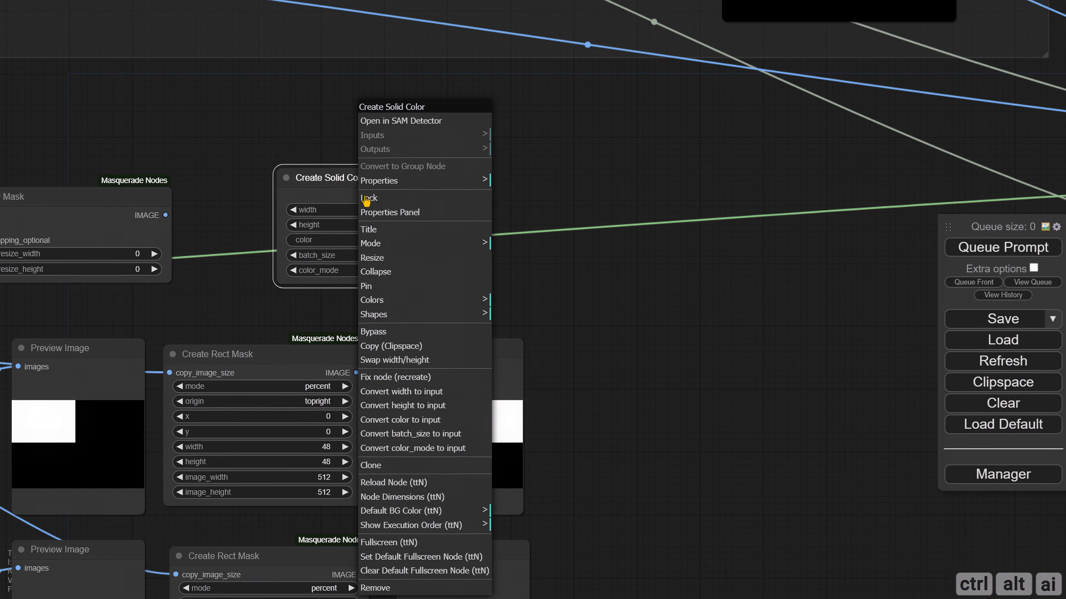
left_click(415, 399)
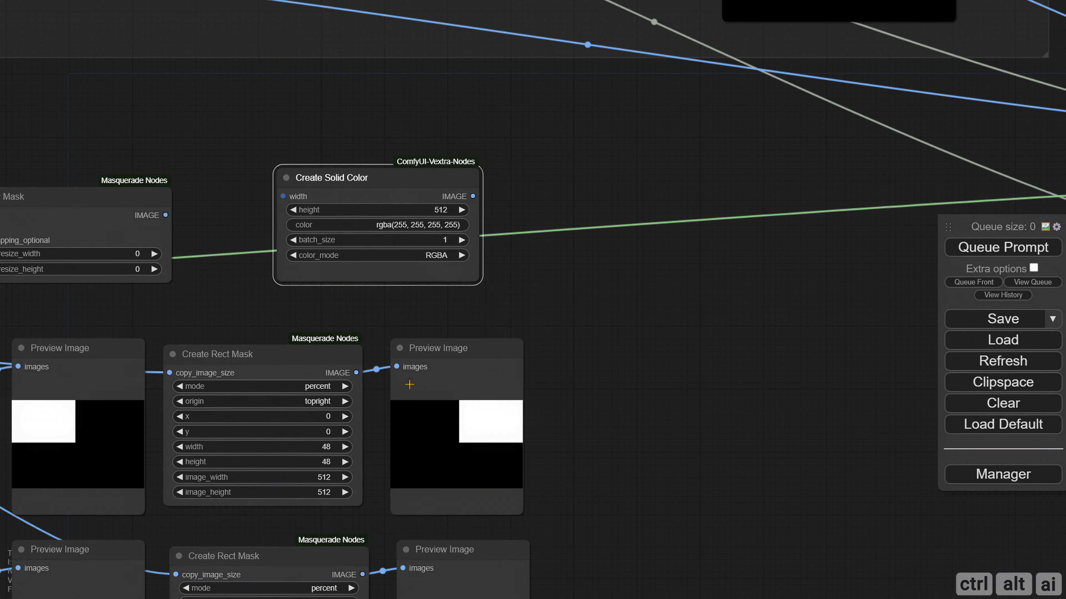
right_click(342, 198)
left_click(393, 396)
Step: Connect the width and height outputs of Get Image Size to the matching Create Solid Color inputs
scroll(394, 396, "down", 5)
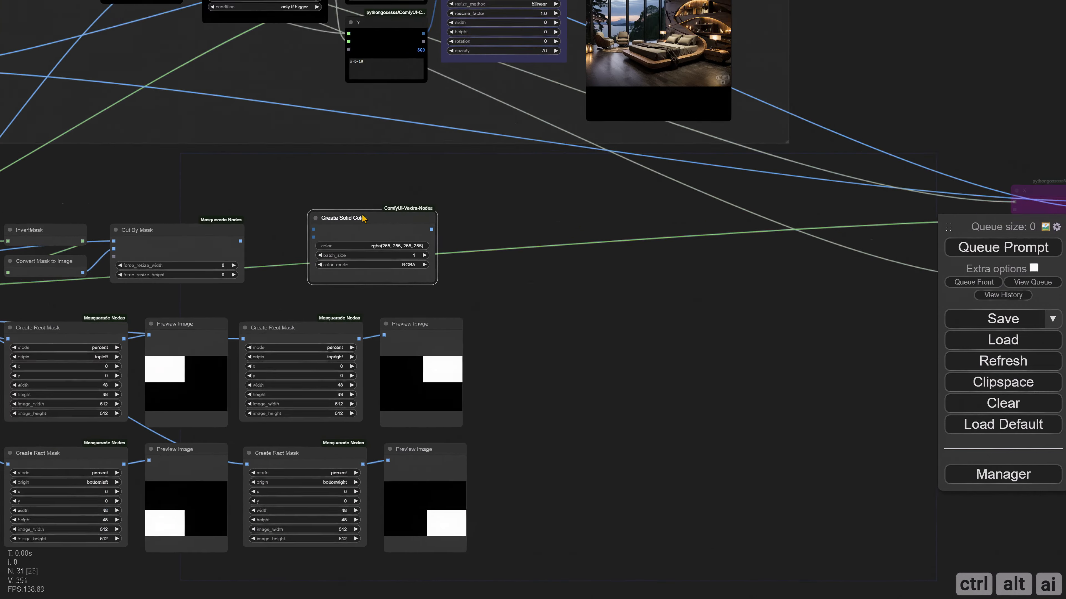
left_click_drag(104, 17, 479, 388)
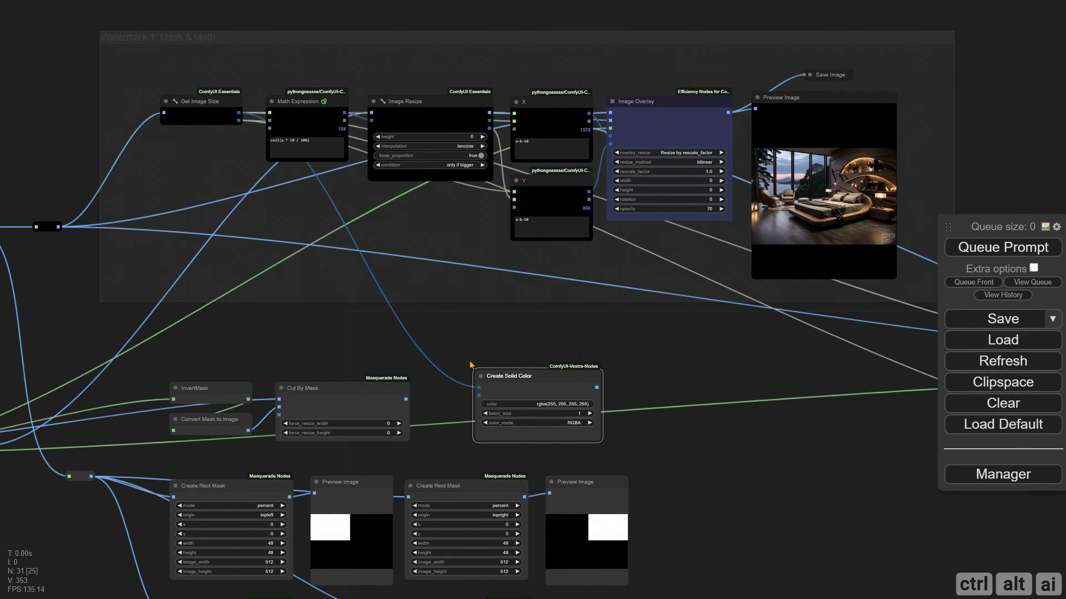
left_click_drag(239, 121, 478, 395)
Step: Keep Create Solid Color's color_mode at RGBA, attach a Preview Image node to its output, and run the workflow
scroll(648, 424, "up", 5)
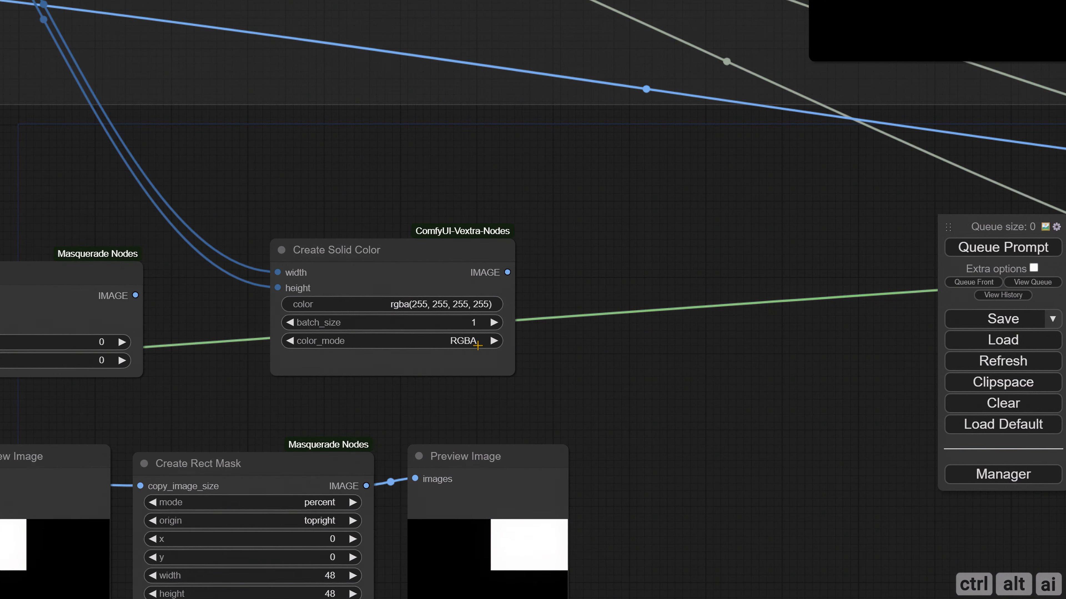
left_click(581, 423)
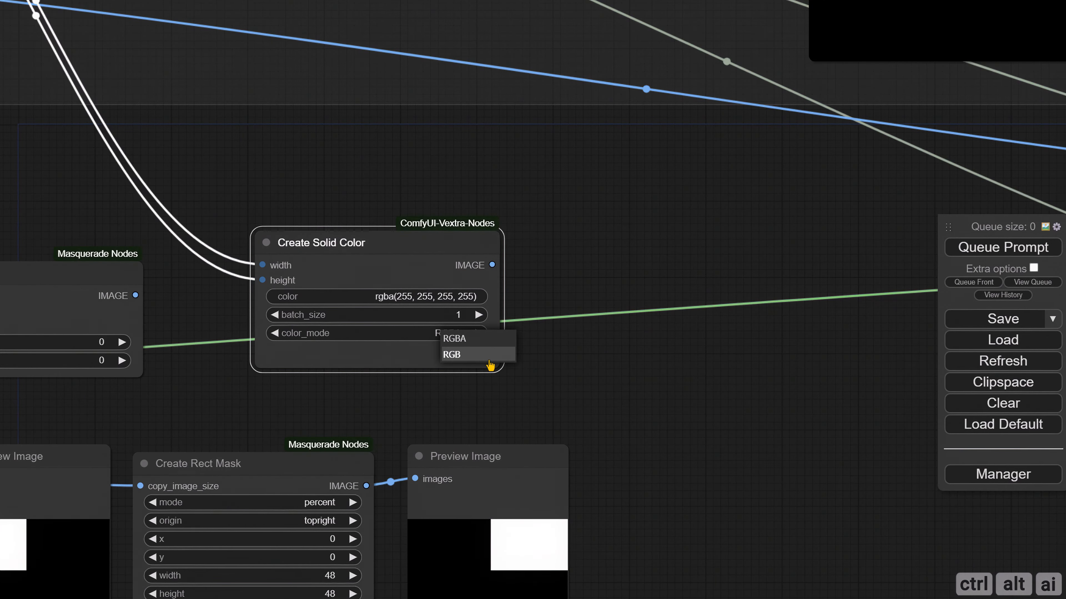
left_click(487, 339)
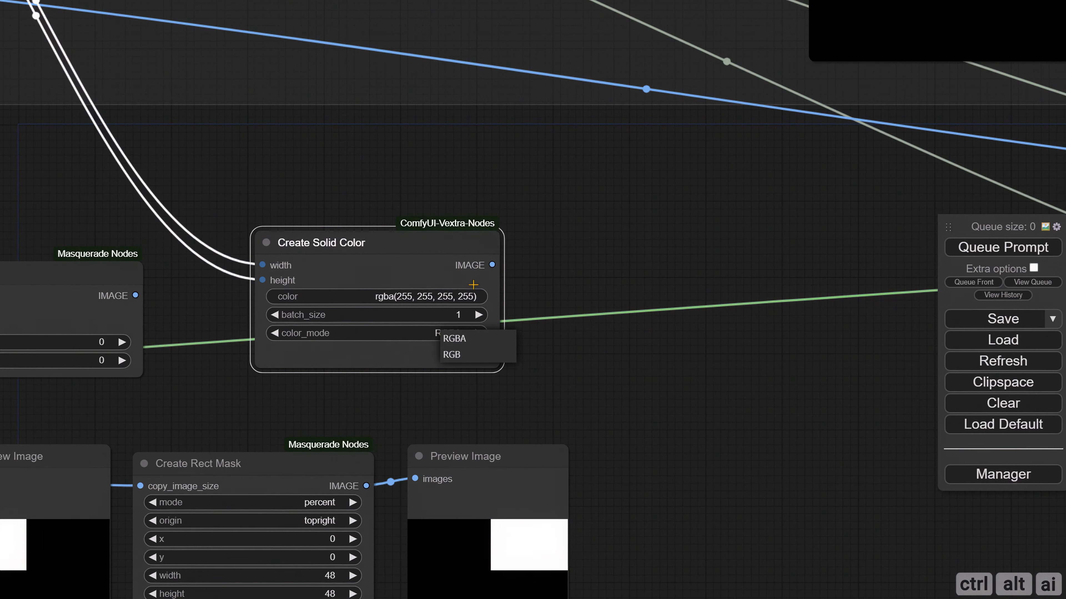
left_click_drag(492, 265, 580, 213)
left_click(605, 336)
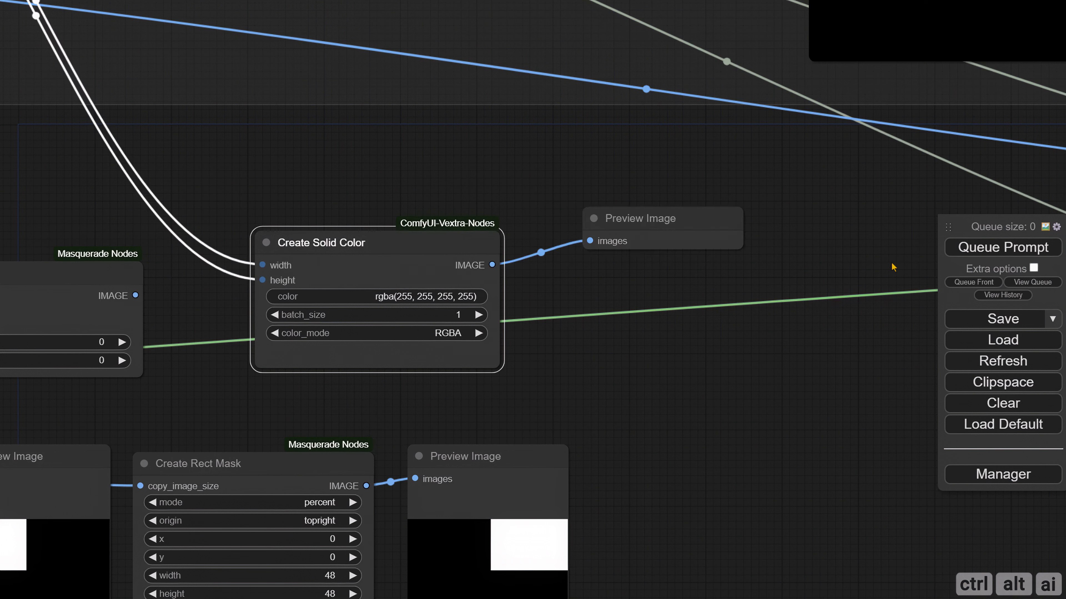
left_click(975, 252)
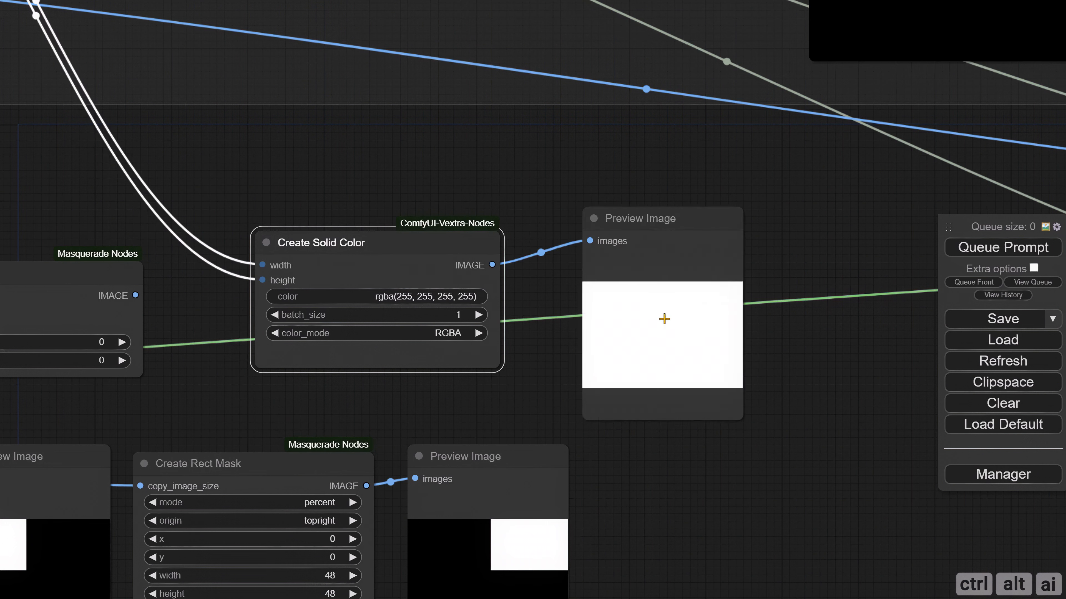
Step: Set the Create Solid Color color to rgba(0, 0, 0, 0) and run the workflow again
left_click(466, 298)
left_click_drag(615, 293, 527, 293)
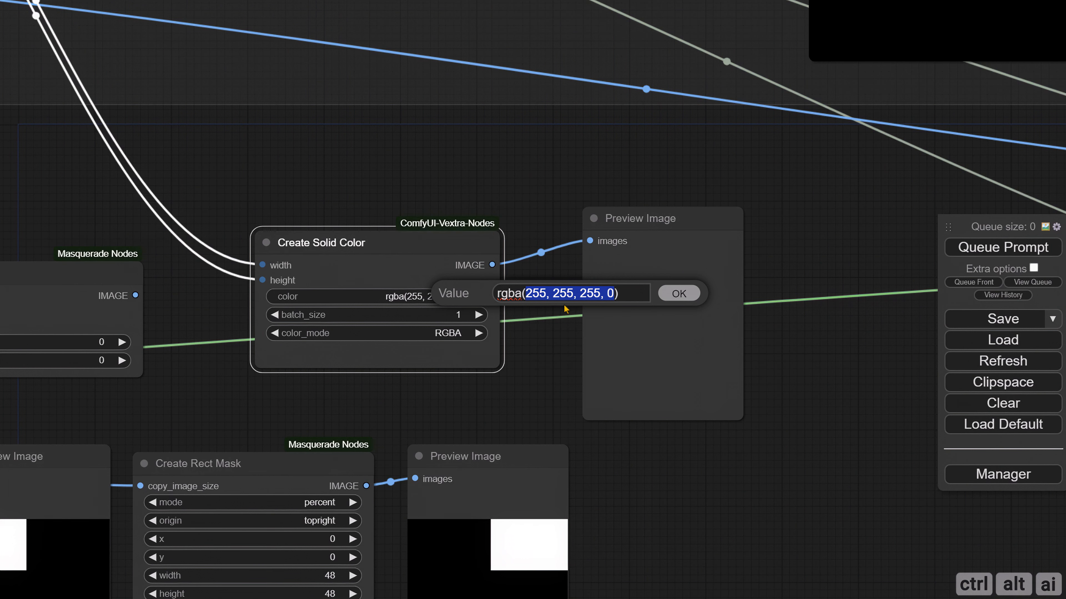
type("0, 0, 0, 0")
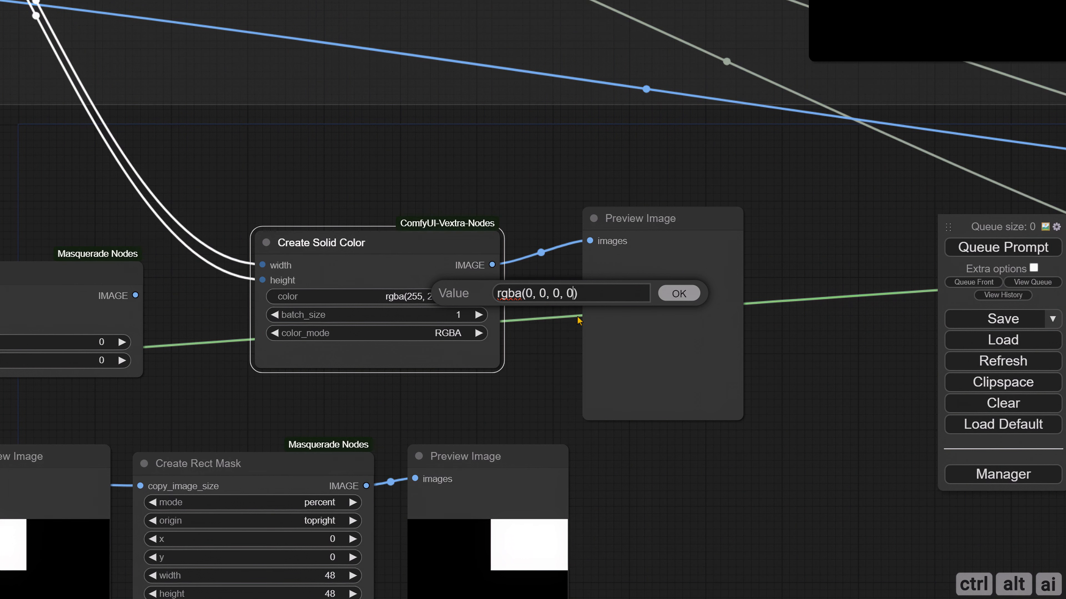
left_click(679, 294)
left_click(961, 251)
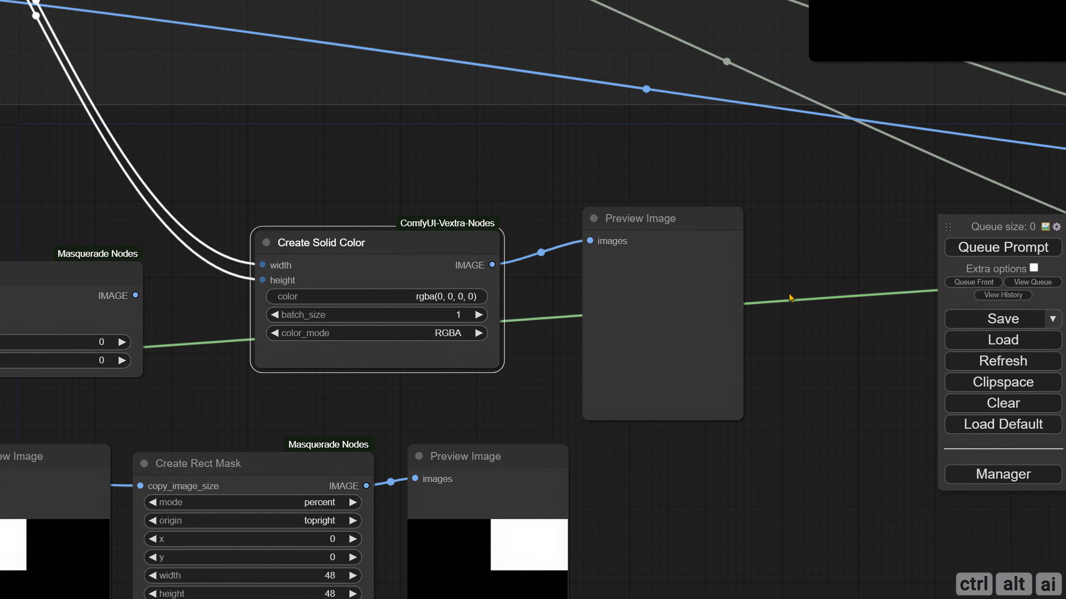
Step: Remove the Create Solid Color preview and add a Paste By Mask node in the empty space beyond it
scroll(554, 248, "down", 4)
right_click(555, 241)
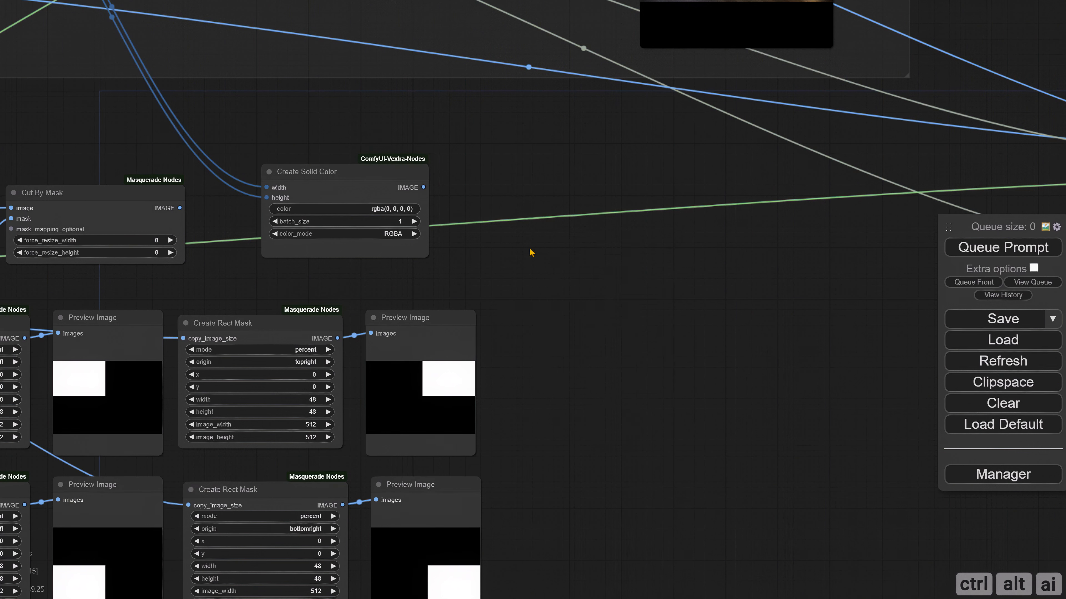
double_click(544, 249)
type("pas")
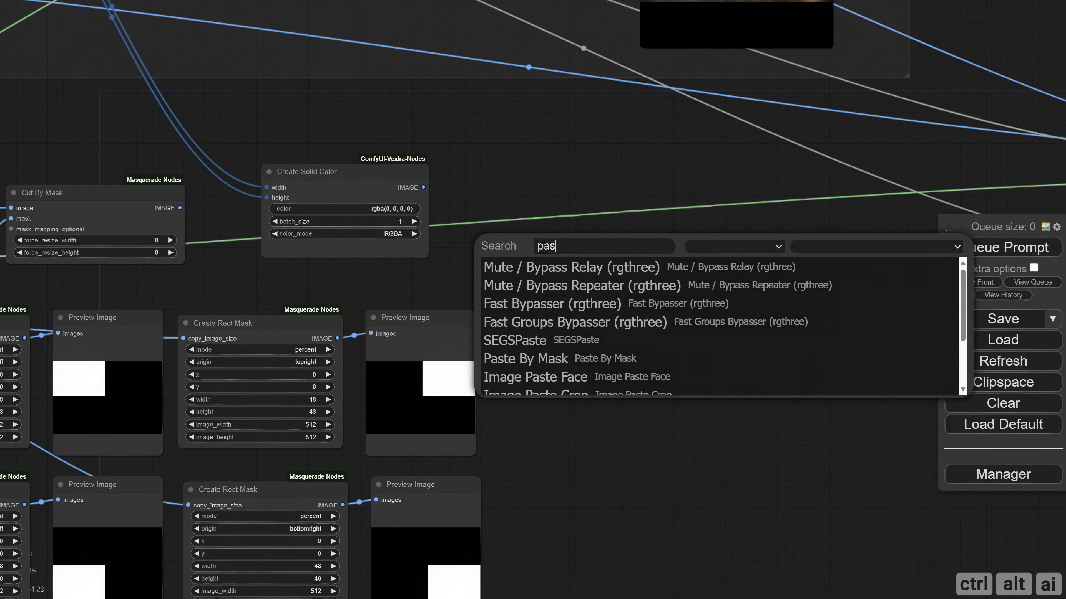
type("t")
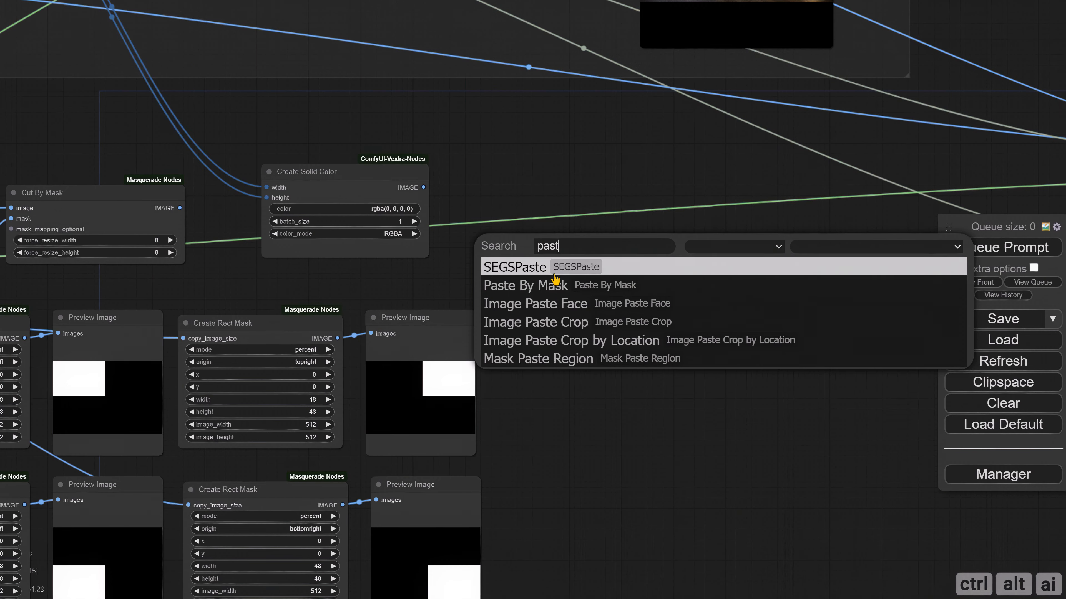
left_click(553, 285)
left_click_drag(601, 253, 699, 249)
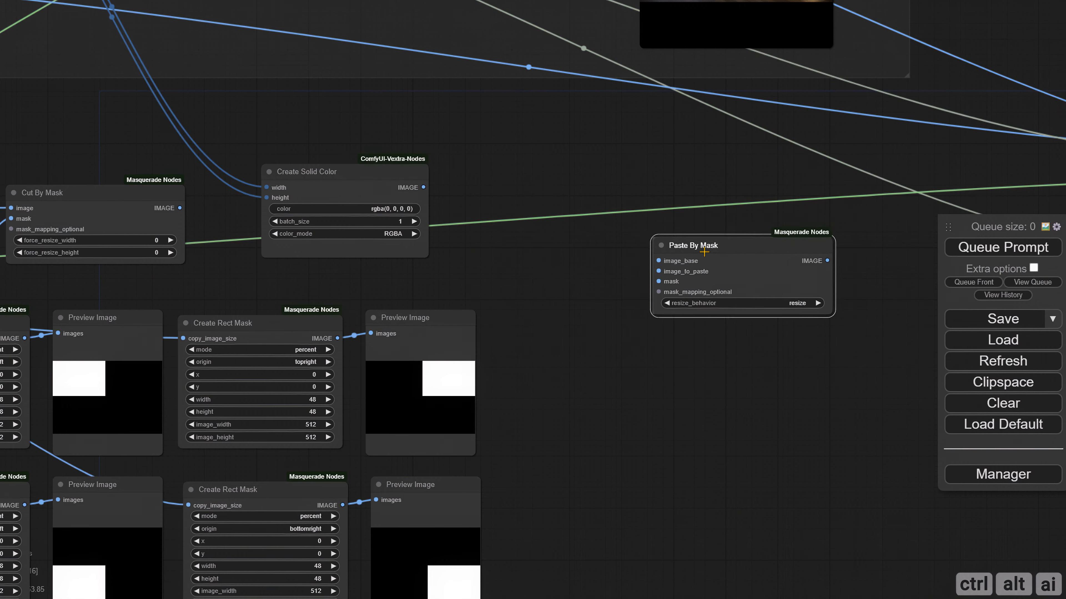
Step: Connect the Create Solid Color image output to the image_base input of Paste By Mask
left_click_drag(590, 335, 437, 271)
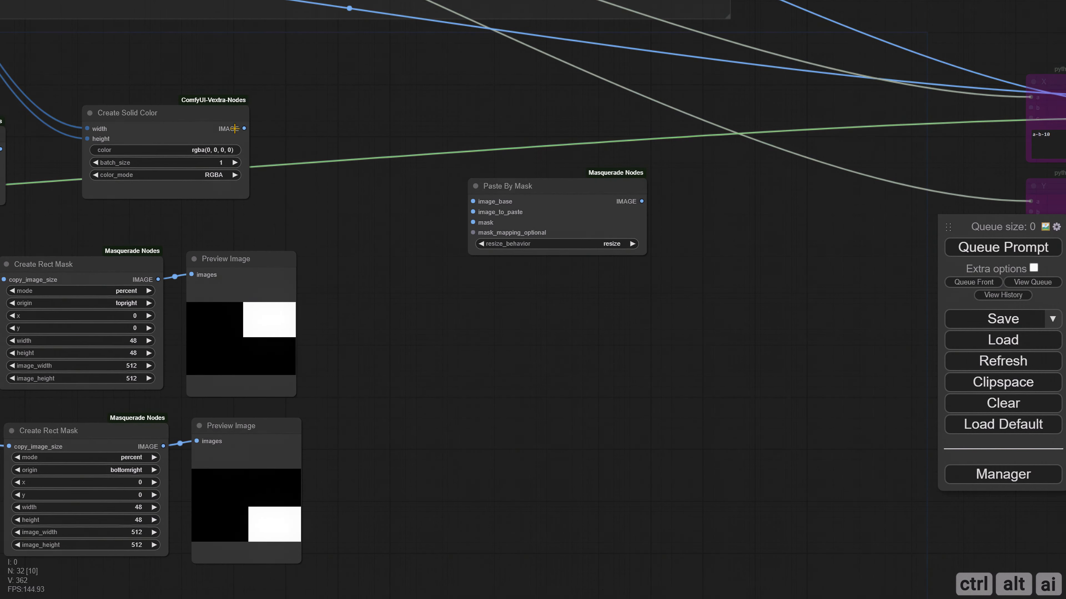
left_click_drag(244, 128, 548, 196)
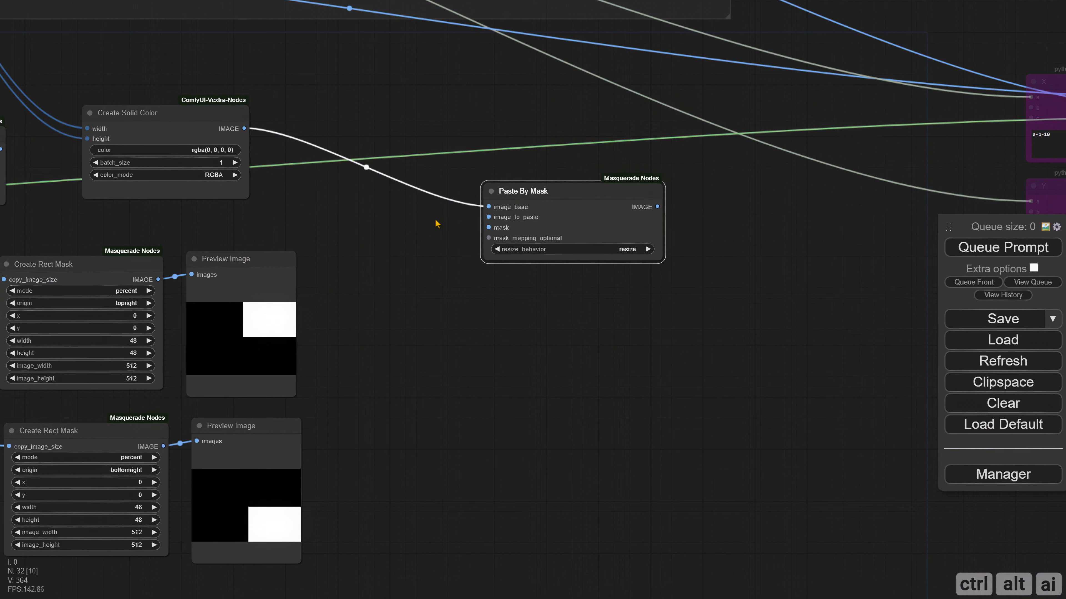
Step: Connect the Cut By Mask image to Paste By Mask's image_to_paste and the topleft Create Rect Mask output to its mask input
left_click_drag(398, 231, 623, 232)
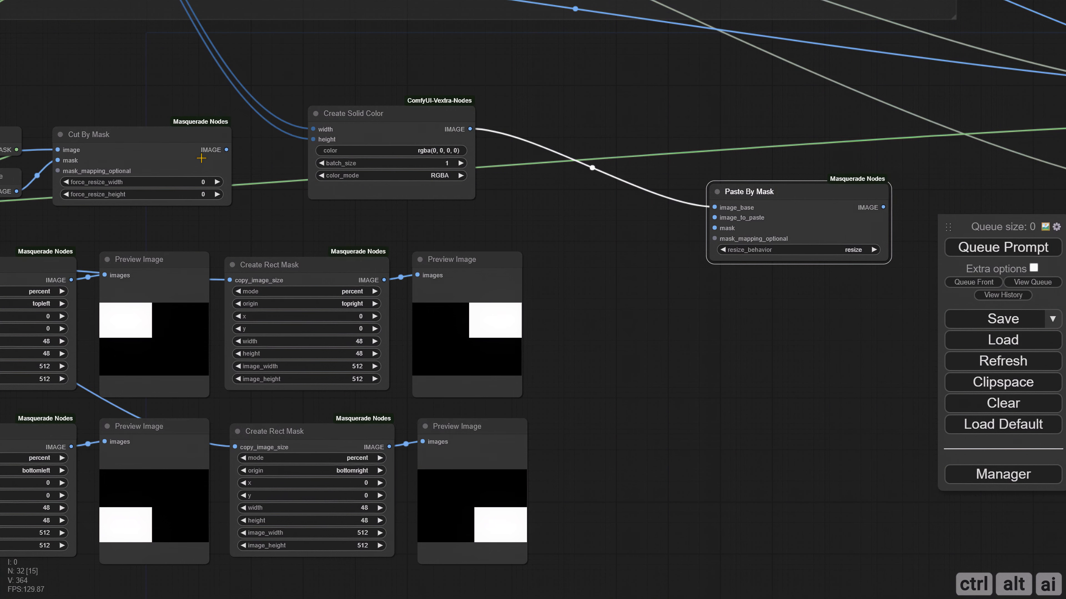
left_click_drag(226, 150, 714, 217)
left_click_drag(676, 257, 768, 248)
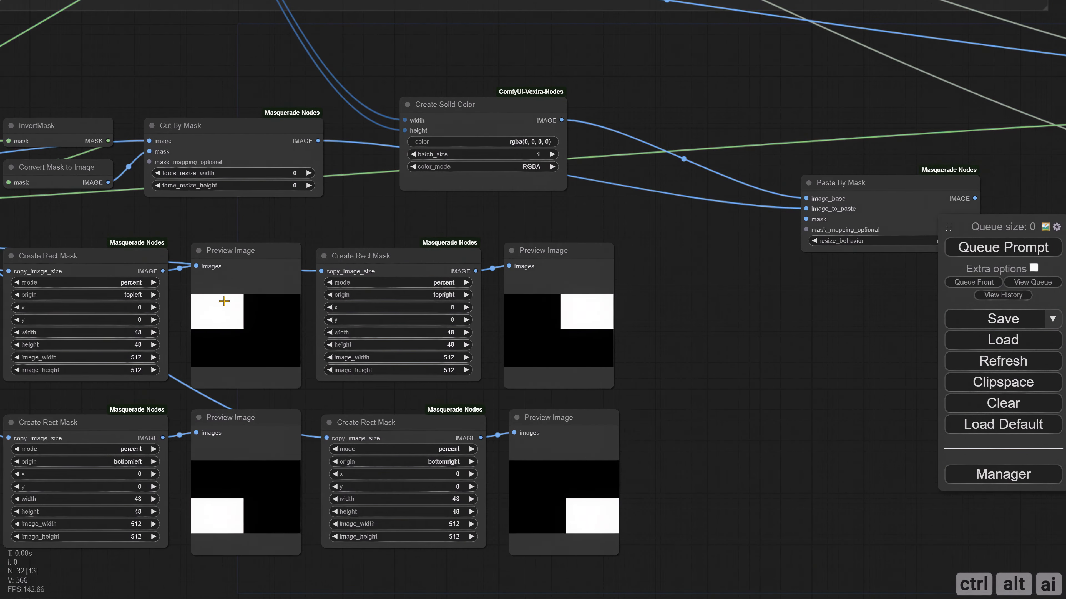
left_click_drag(163, 271, 820, 220)
left_click_drag(754, 273, 572, 280)
left_click_drag(711, 200, 664, 194)
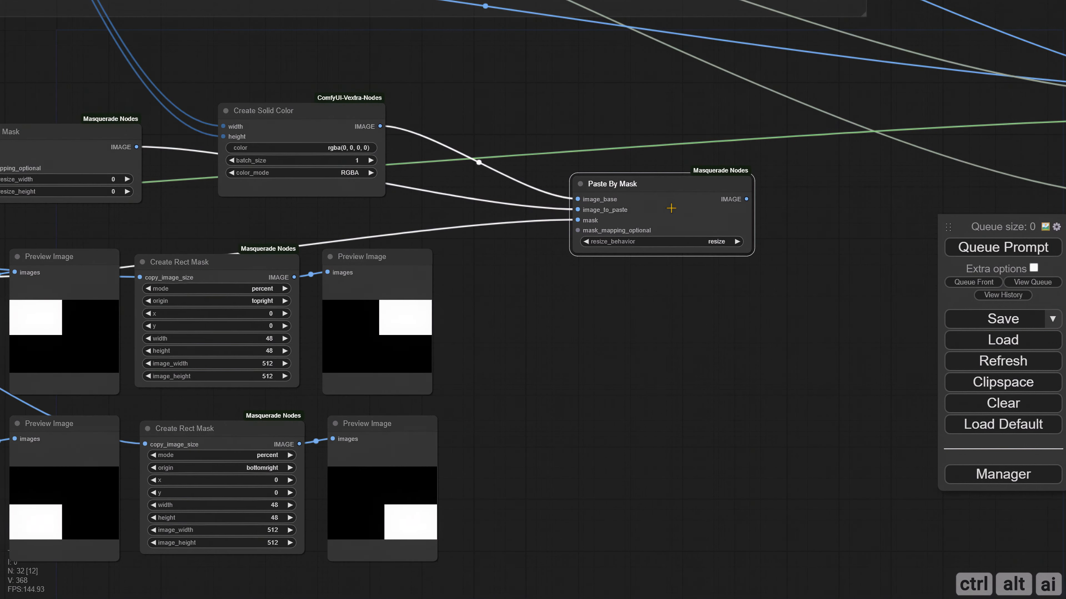
Step: Set Paste By Mask's resize_behavior to keep_ratio_fit and preview its output
left_click(714, 241)
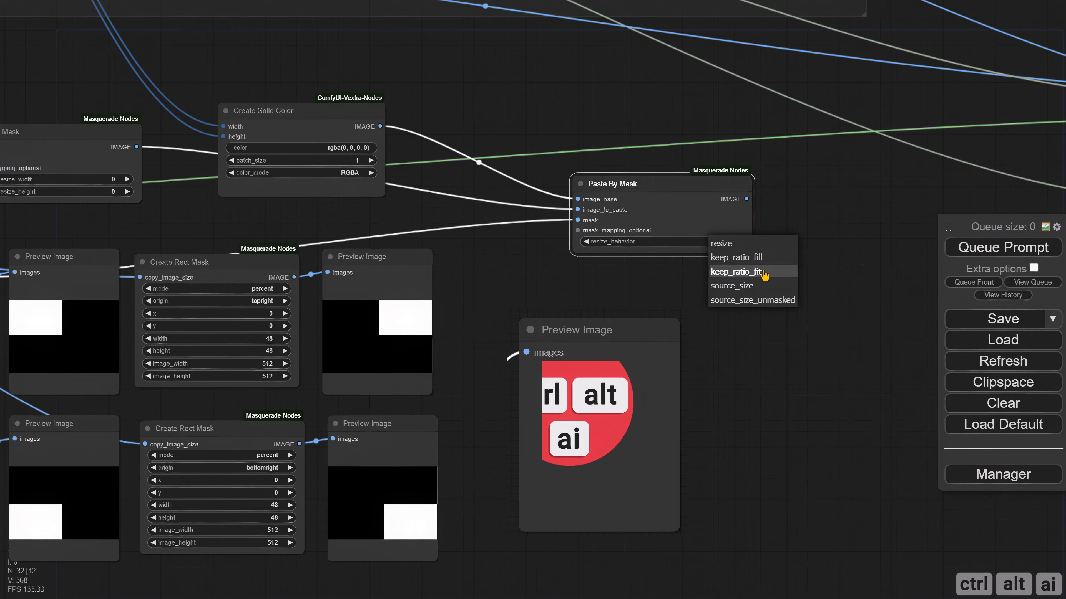
left_click(764, 272)
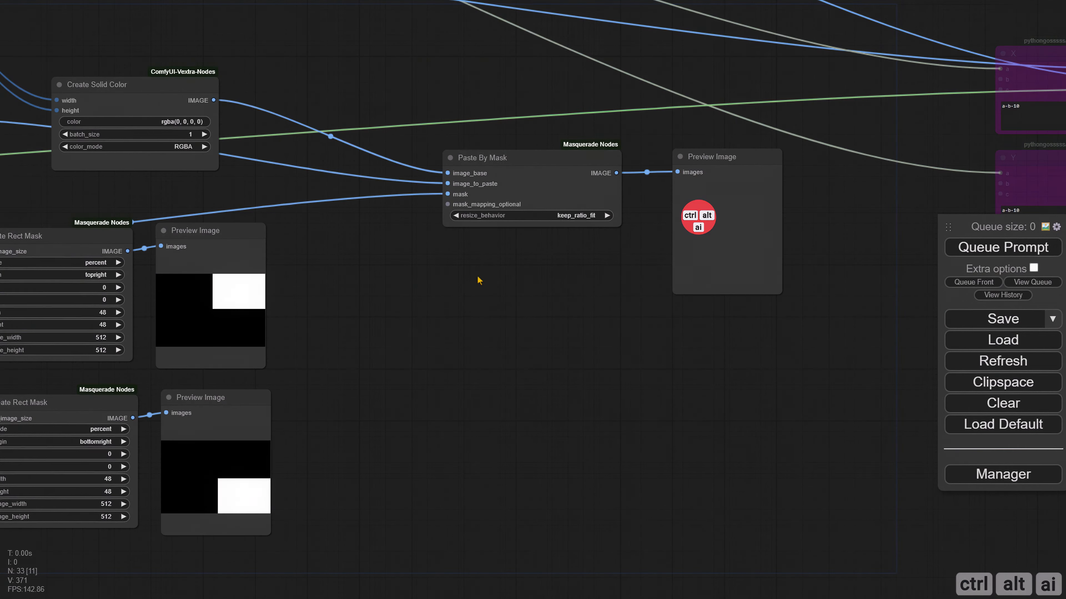
scroll(479, 280, "down", 5)
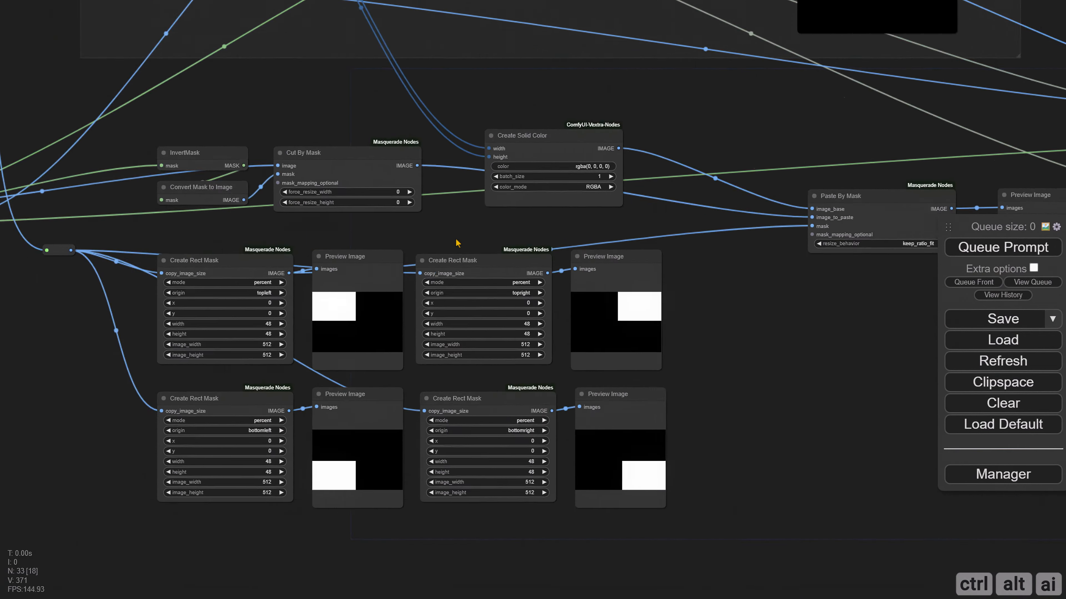
scroll(837, 292, "up", 10)
Step: Duplicate Paste By Mask directly below the original and connect the first node's image output to the copy's image_base
left_click_drag(837, 292, 628, 262)
scroll(612, 269, "down", 3)
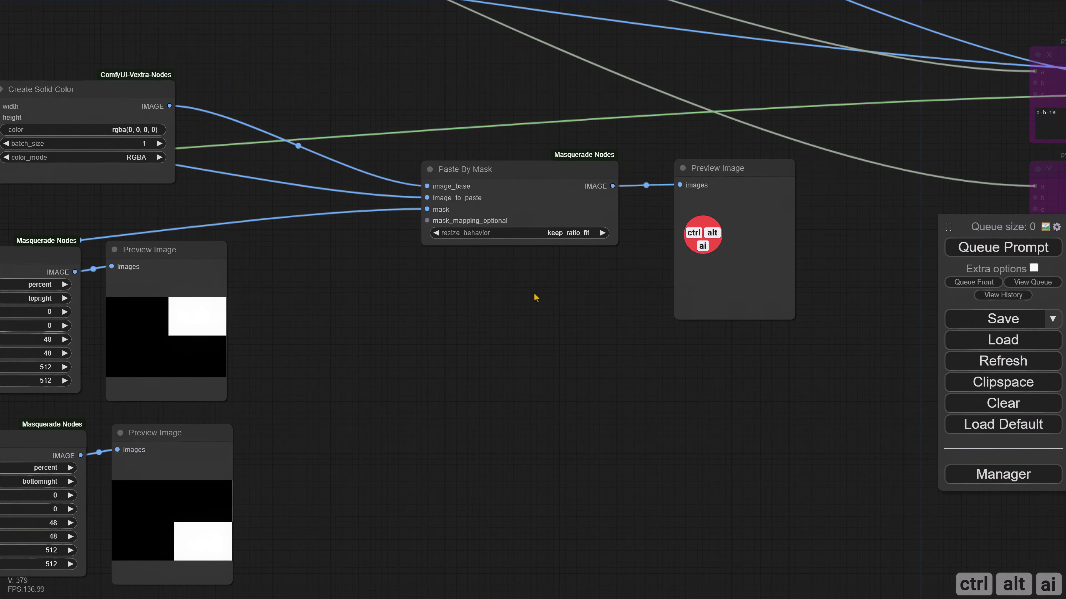
left_click_drag(536, 297, 573, 256)
left_click_drag(522, 145, 527, 240)
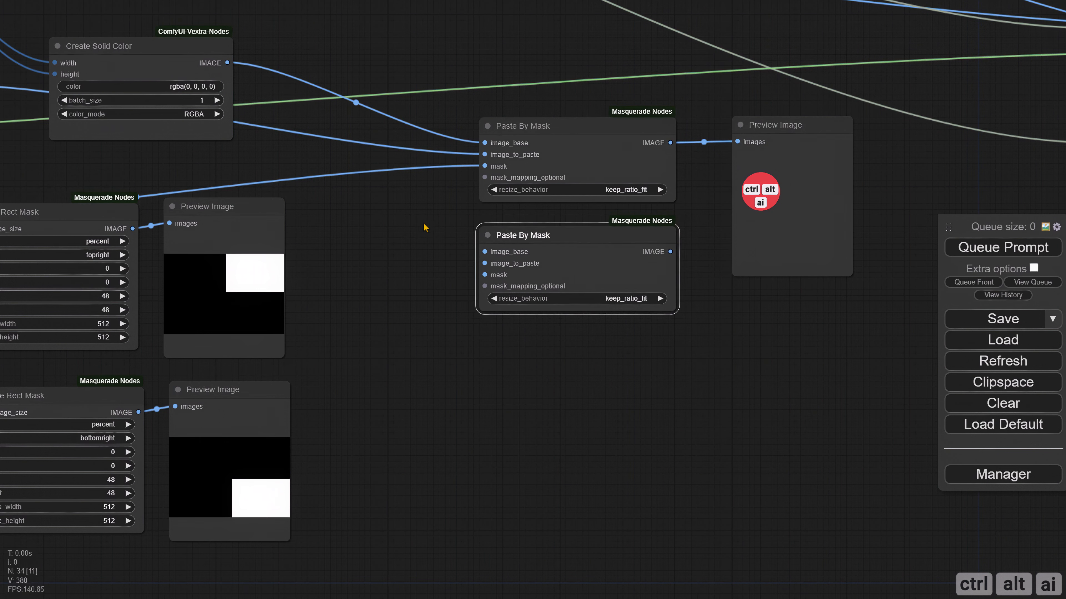
scroll(424, 227, "down", 1)
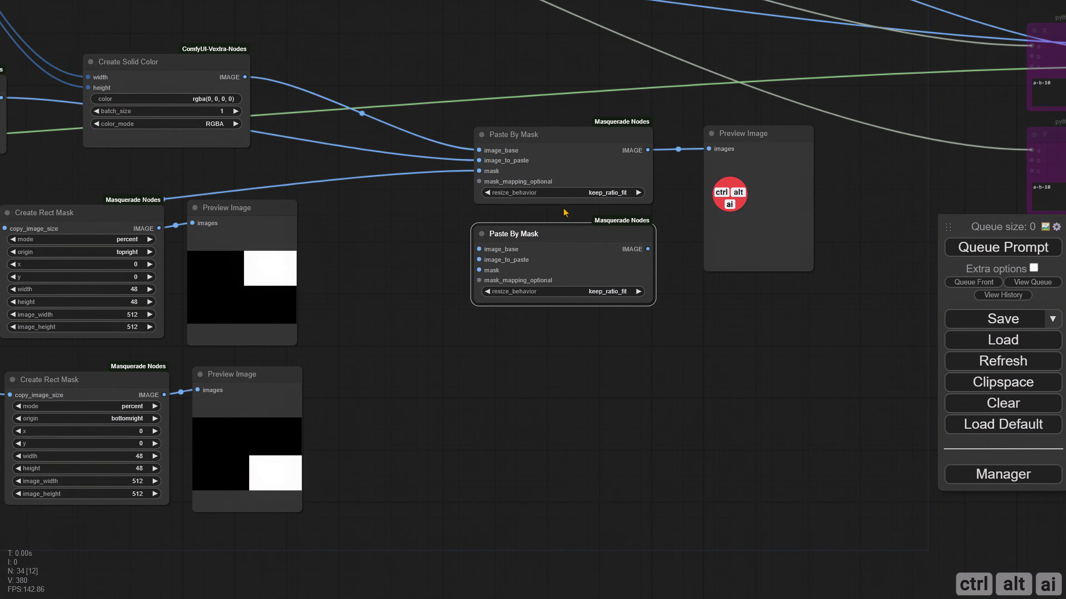
left_click_drag(647, 150, 481, 249)
left_click_drag(397, 252, 458, 255)
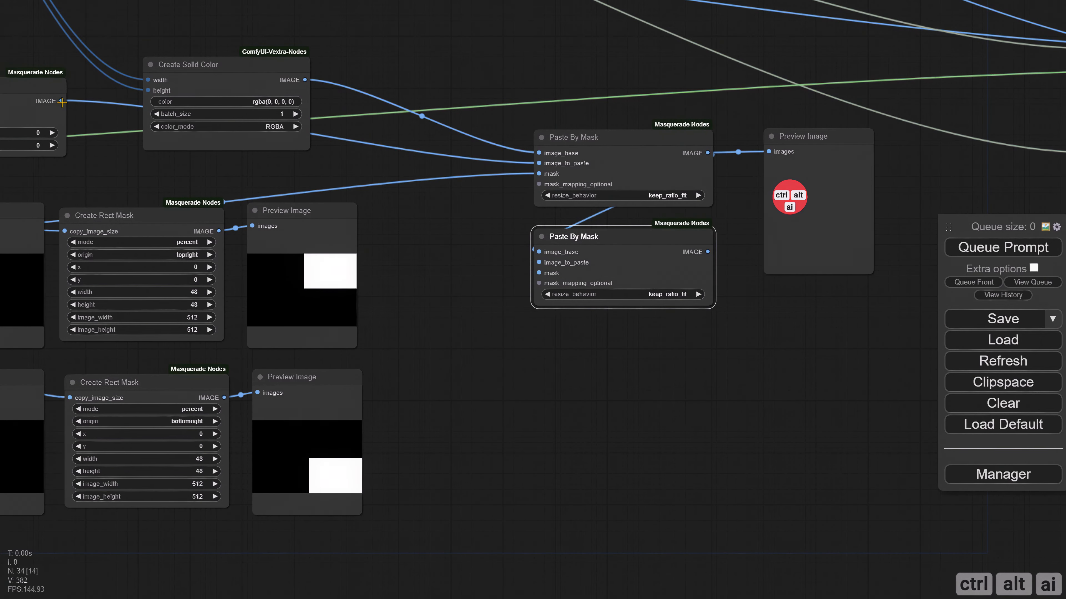
Step: Connect the Cut By Mask image to the second Paste By Mask's image_to_paste and the topright rectangle mask to its mask input
left_click_drag(61, 101, 537, 262)
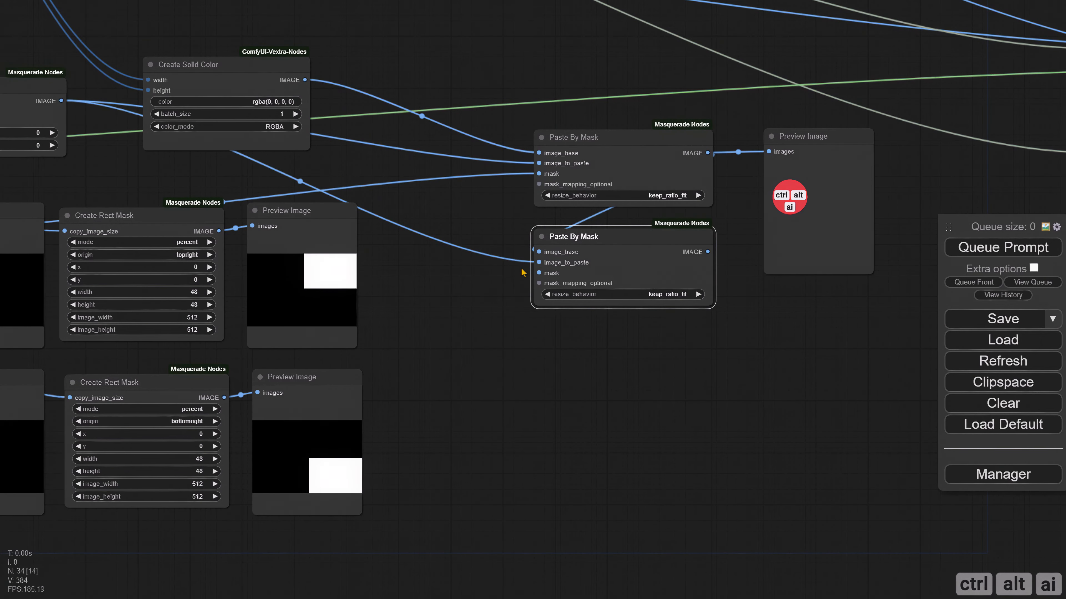
left_click_drag(471, 286, 598, 257)
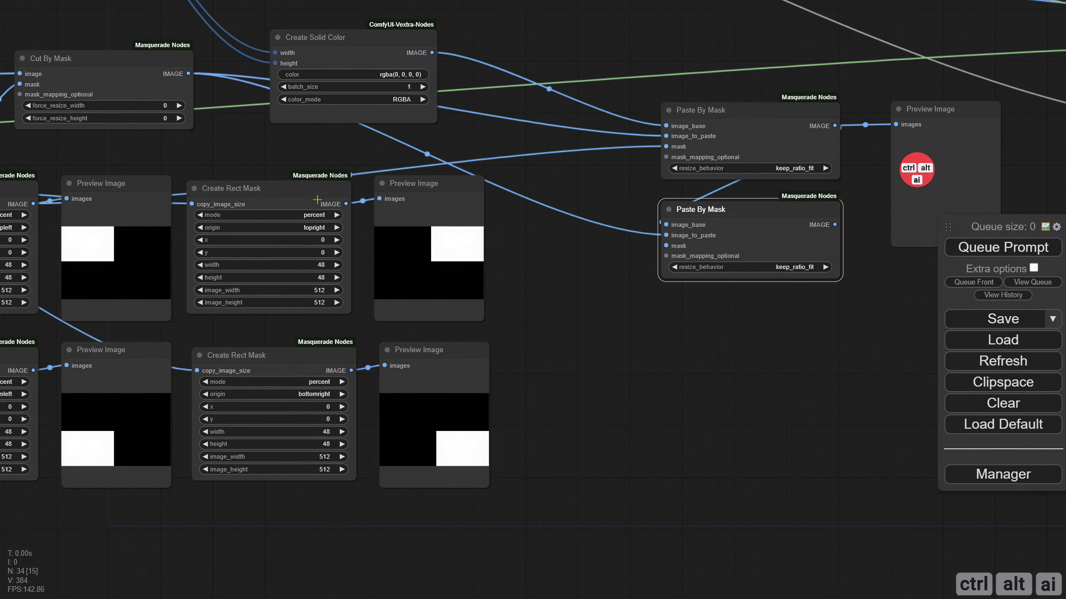
left_click_drag(346, 204, 665, 246)
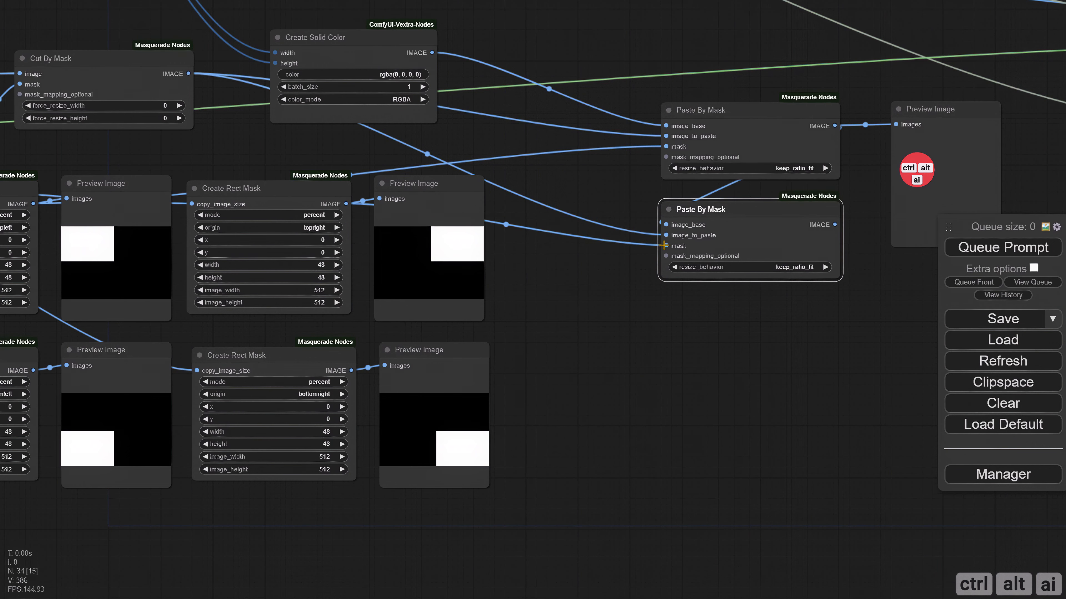
Step: Connect the second Paste By Mask's output to the Preview Image node and run the workflow
left_click_drag(710, 307, 390, 328)
left_click_drag(482, 245, 544, 144)
left_click(988, 248)
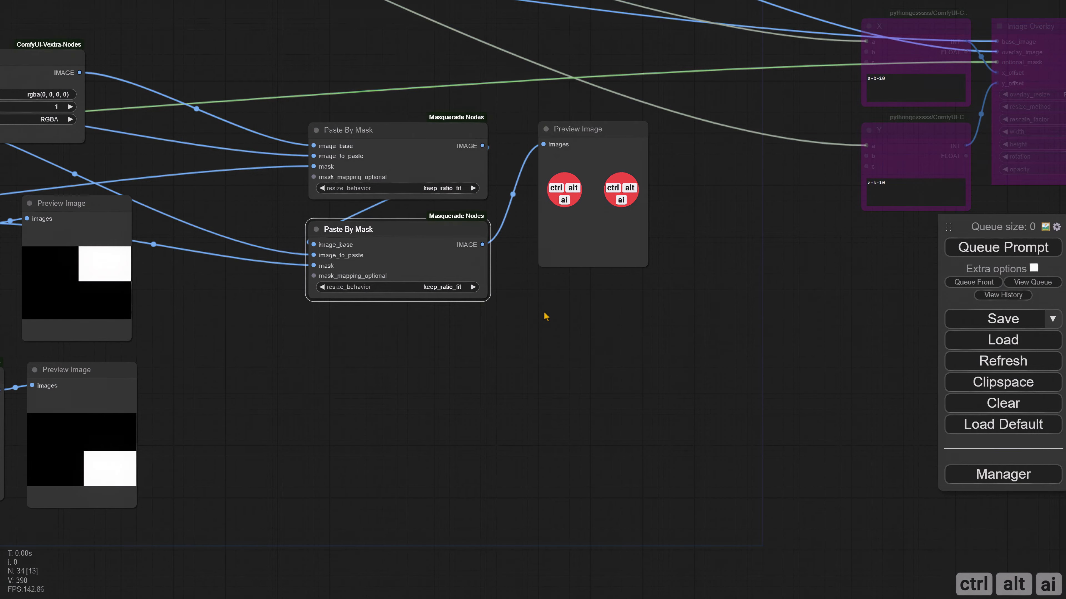
Step: Chain a third Paste By Mask after the second with the cut logo and bottomleft mask, and run the workflow with its output previewed
mouse_move(546, 317)
left_mouse_down()
mouse_move(533, 311)
mouse_move(647, 263)
mouse_move(525, 163)
mouse_move(525, 257)
left_mouse_up()
left_click_drag(656, 166, 487, 265)
left_click_drag(399, 252, 468, 268)
left_click_drag(79, 31, 557, 293)
left_click_drag(420, 328, 566, 283)
mouse_move(59, 285)
left_mouse_down()
mouse_move(679, 269)
mouse_move(702, 259)
left_mouse_up()
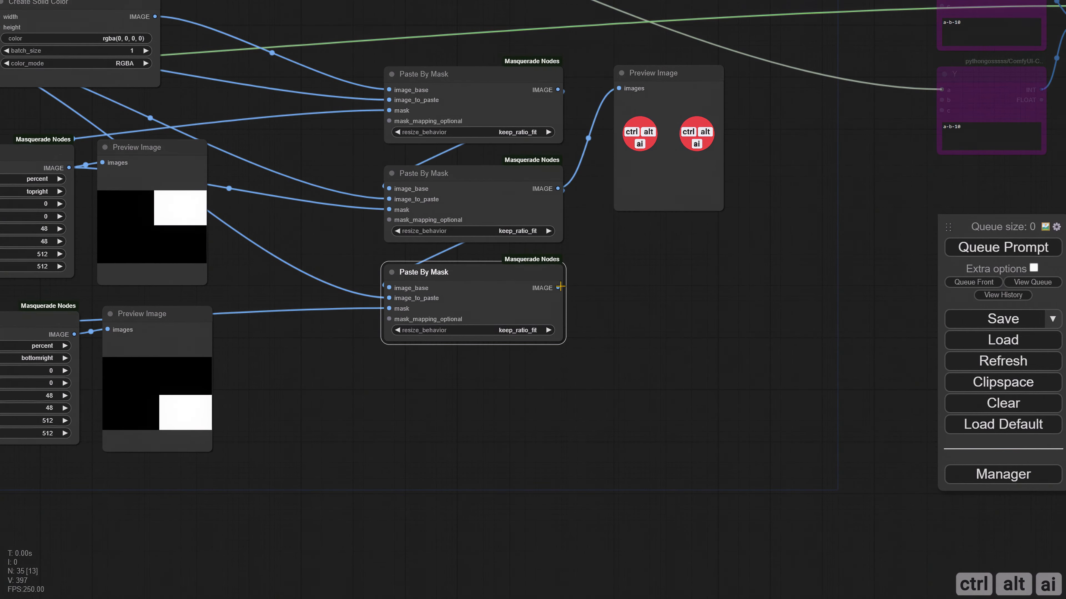
left_click_drag(559, 288, 619, 89)
left_click(1001, 248)
Step: Add a fourth Paste By Mask below the third, feeding the third's output into image_base and the Cut By Mask image into image_to_paste
mouse_move(664, 323)
left_mouse_down()
mouse_move(683, 314)
mouse_move(673, 319)
mouse_move(620, 249)
left_mouse_up()
left_click_drag(475, 223, 474, 327)
left_click_drag(539, 240, 371, 345)
left_click_drag(277, 346, 340, 365)
scroll(340, 366, "down", 3)
left_click_drag(52, 95, 457, 366)
scroll(388, 382, "up", 4)
left_click_drag(364, 410, 402, 384)
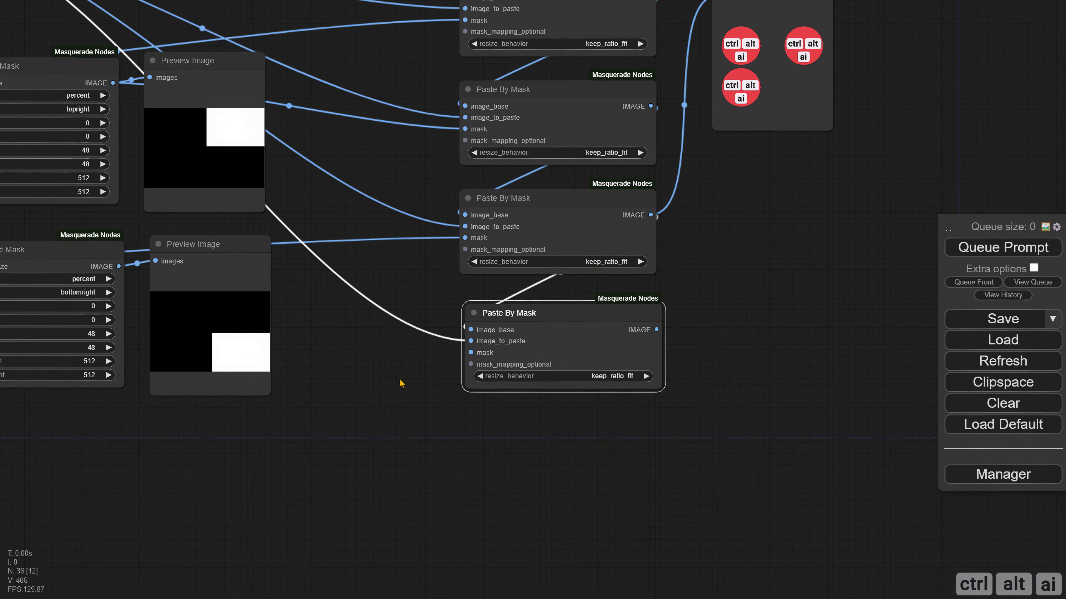
Step: Connect the bottomright rectangle mask to the fourth Paste By Mask and run the workflow with that node's output previewed
left_click_drag(350, 357, 480, 356)
left_click_drag(248, 265, 600, 351)
left_click_drag(906, 259, 598, 358)
left_click_drag(475, 427, 537, 94)
left_click(1002, 249)
Step: Remove the Paste By Mask preview and re-enable the bypassed X, Y, Image Overlay, Preview Image and Save Image nodes
scroll(596, 286, "down", 8)
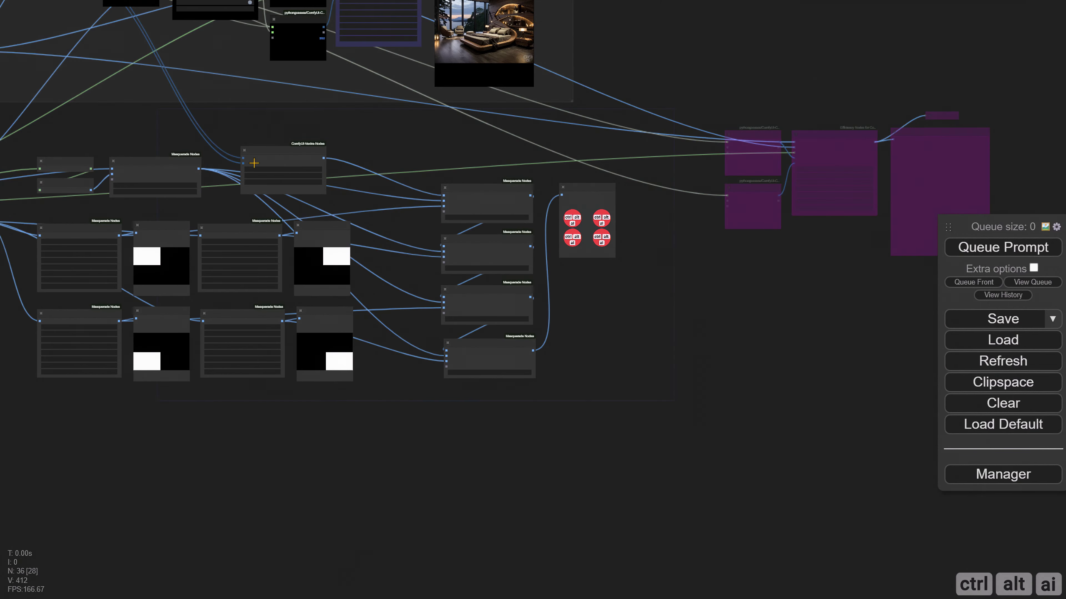
left_click_drag(251, 160, 653, 274)
scroll(502, 246, "up", 5)
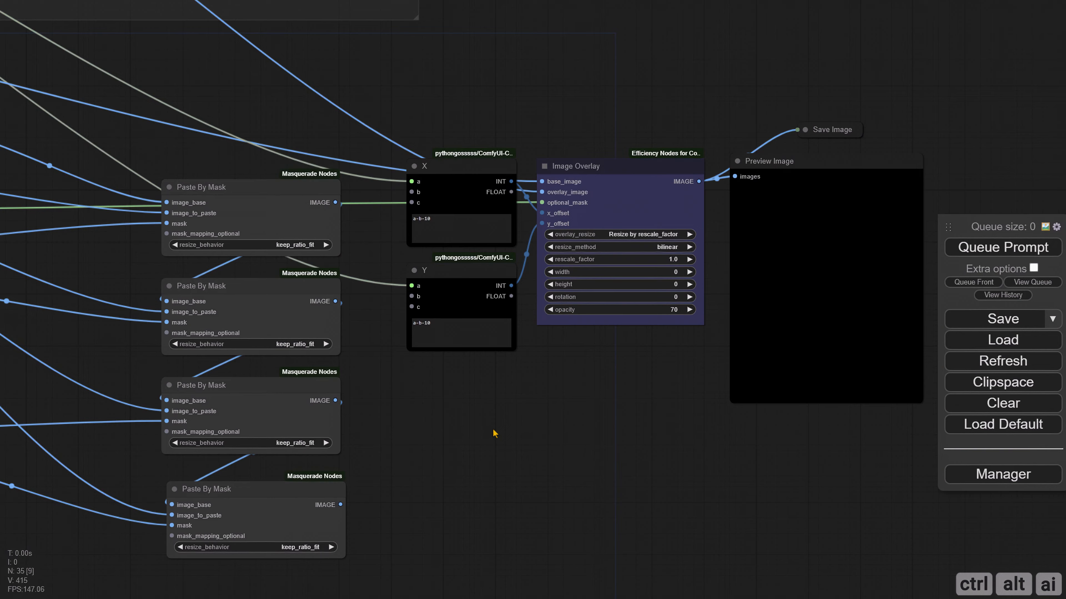
left_click(438, 309)
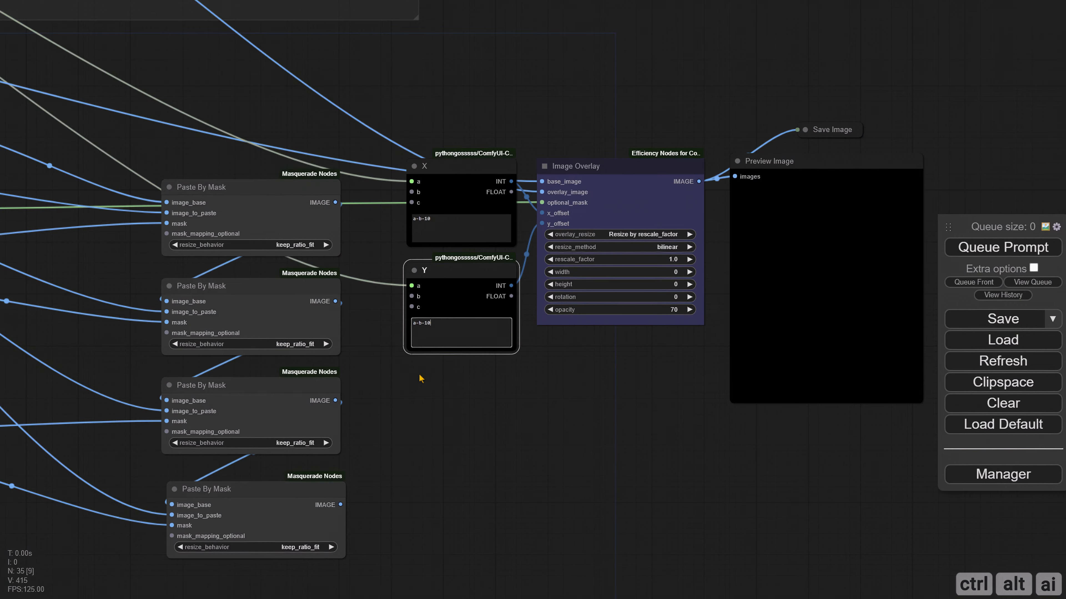
left_click_drag(421, 377, 337, 402)
left_click_drag(346, 133, 751, 441)
left_click_drag(406, 198, 521, 219)
left_click(604, 394)
Step: Connect the fourth Paste By Mask's image output to the overlay_image input of Image Overlay
scroll(608, 348, "up", 1)
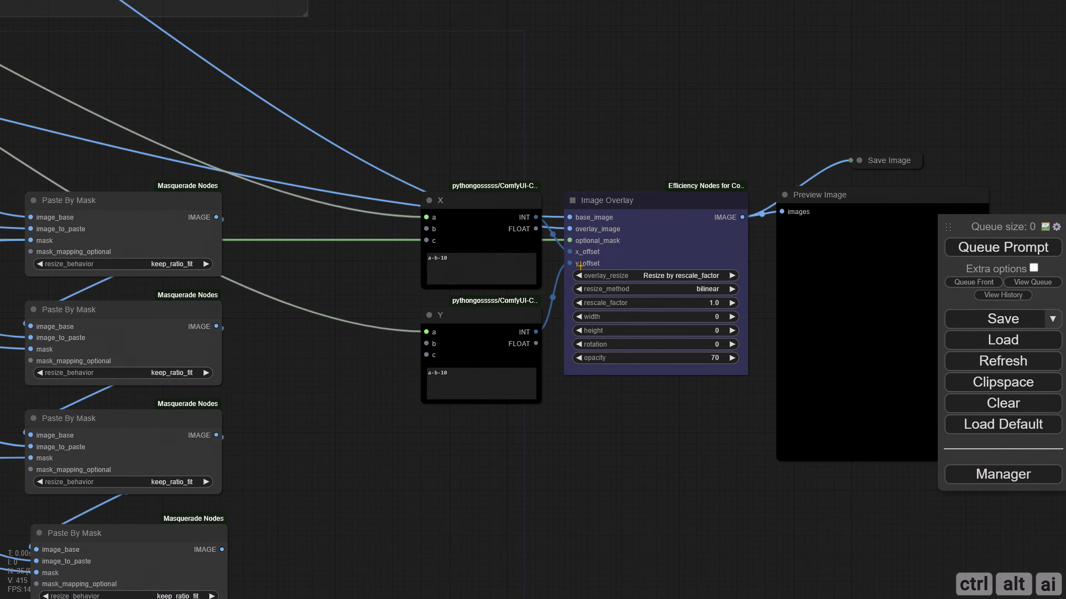
left_click_drag(305, 513, 313, 450)
left_click_drag(232, 486, 578, 167)
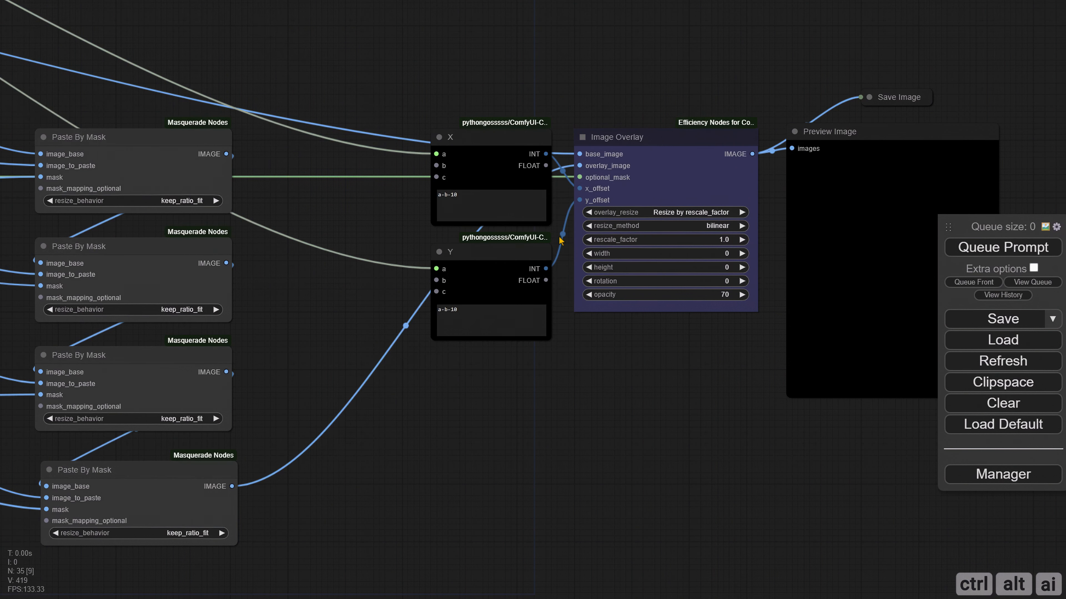
scroll(382, 224, "down", 2)
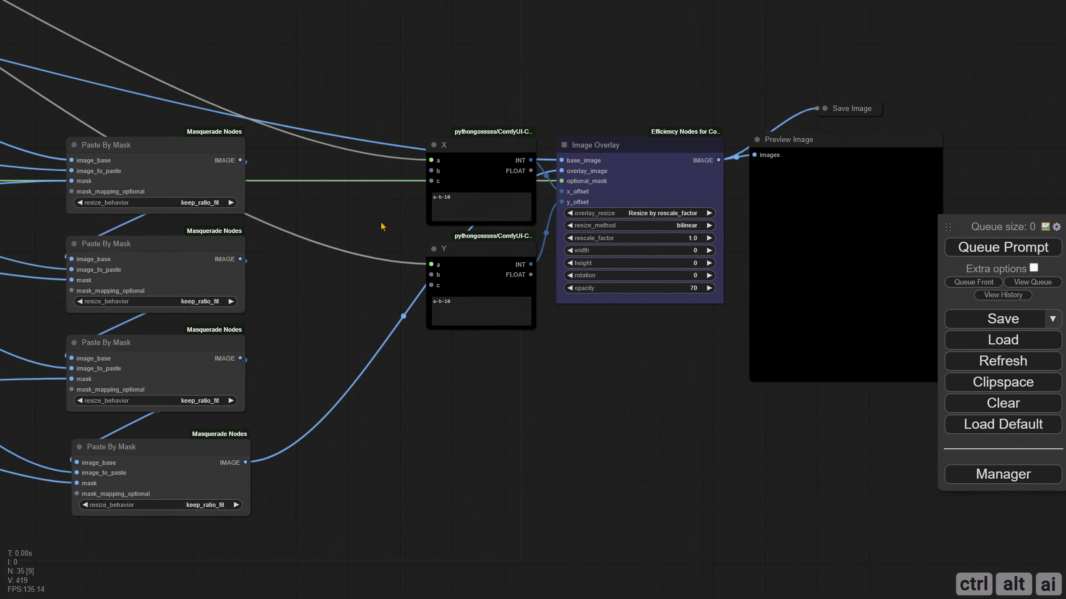
Step: Add a Split Image with Alpha node below the Y node and feed it the fourth Paste By Mask's image output
double_click(327, 278)
type("split image")
left_click(372, 289)
left_click_drag(374, 272, 380, 400)
scroll(294, 451, "up", 4)
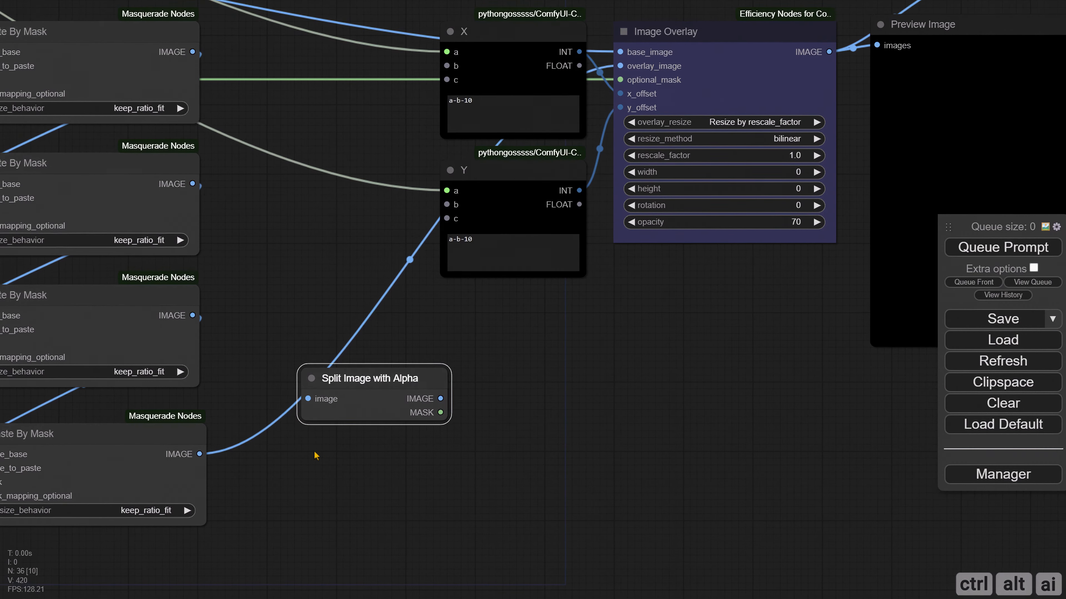
left_click(313, 453)
left_click_drag(200, 453, 309, 399)
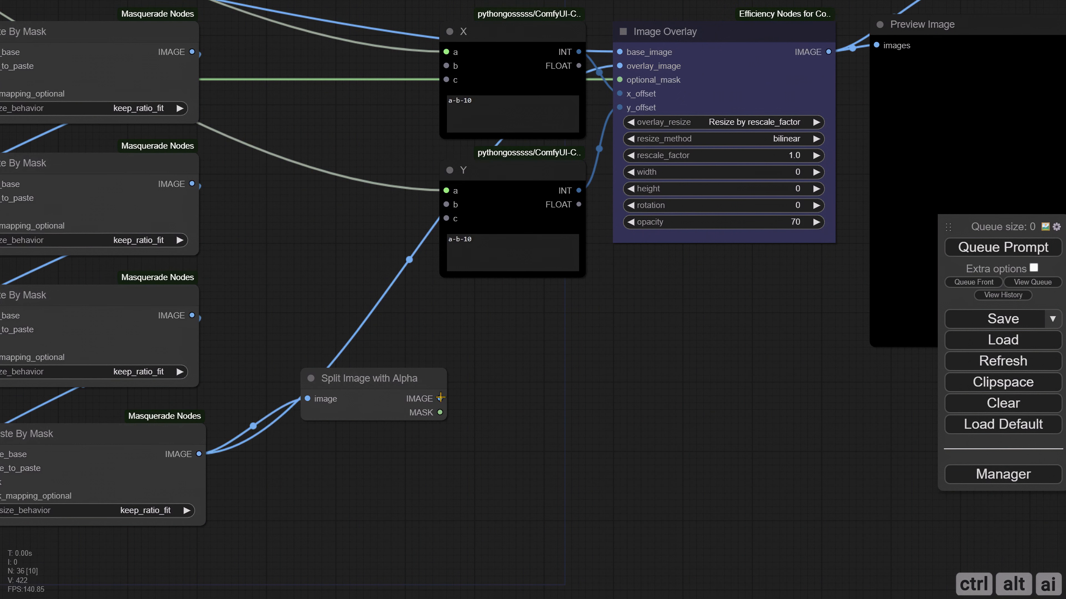
Step: Attach a Convert Mask to Image node to the MASK output of Split Image with Alpha
left_click_drag(439, 412, 510, 365)
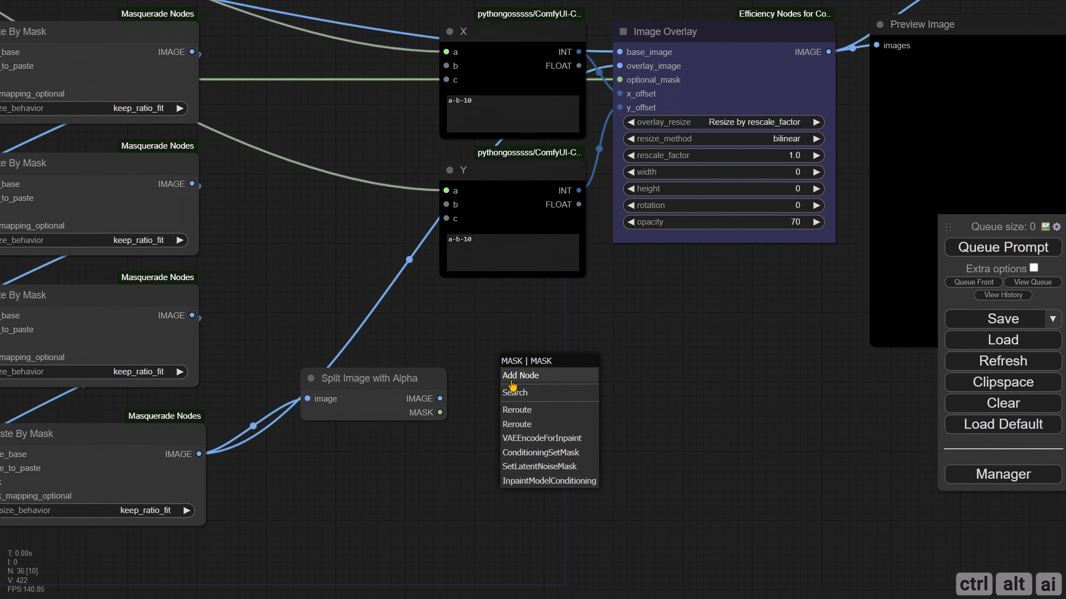
left_click(519, 393)
type("mask to")
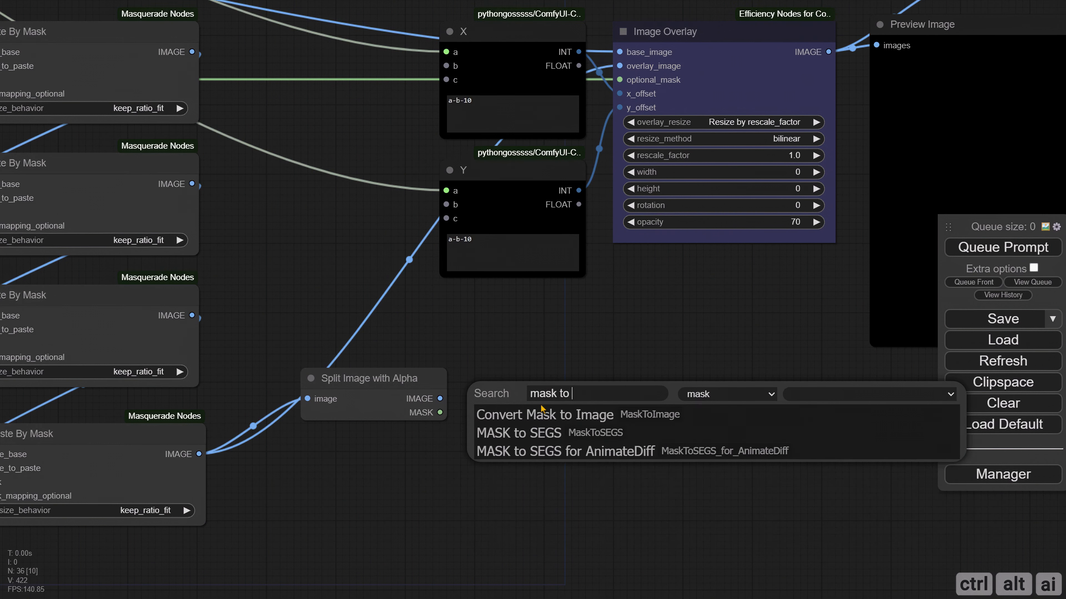
left_click(541, 413)
left_click_drag(571, 391, 531, 387)
Step: Attach a Preview Image node to Convert Mask to Image and try to run the workflow
left_click_drag(620, 406, 688, 384)
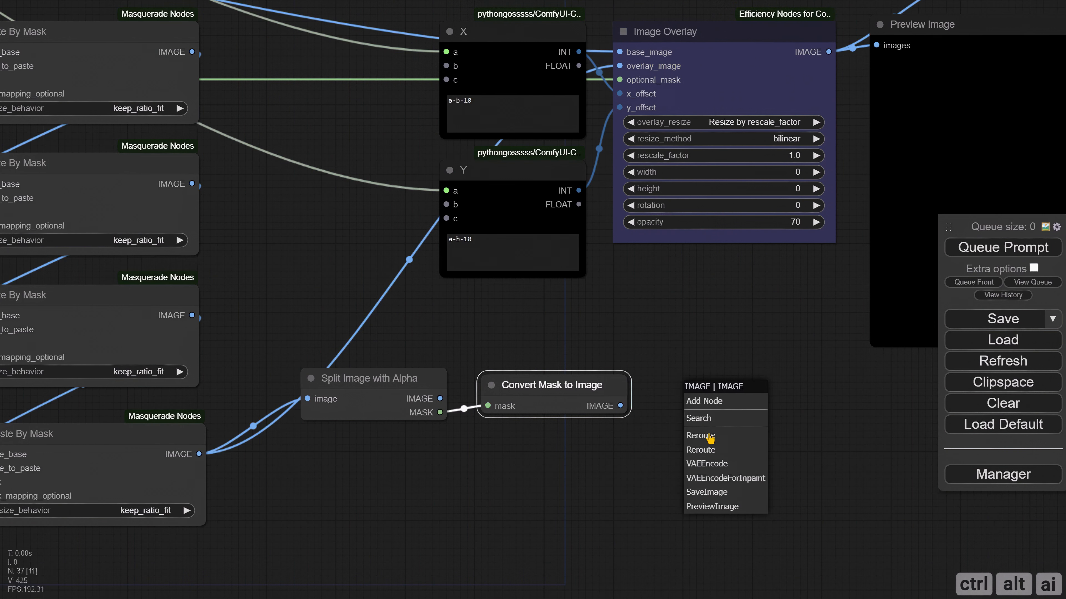
left_click(712, 506)
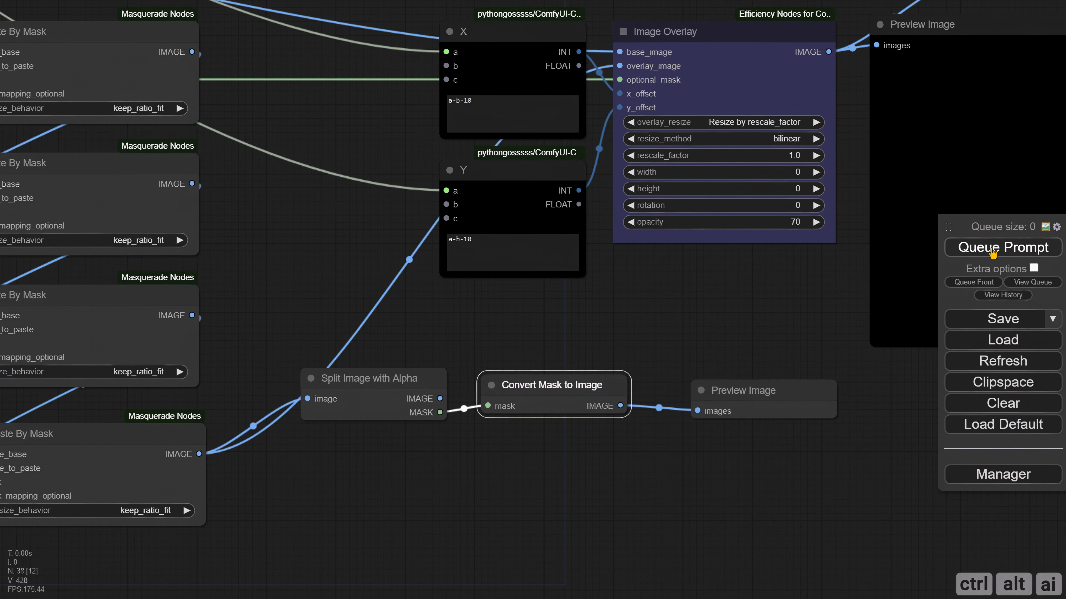
left_click(993, 252)
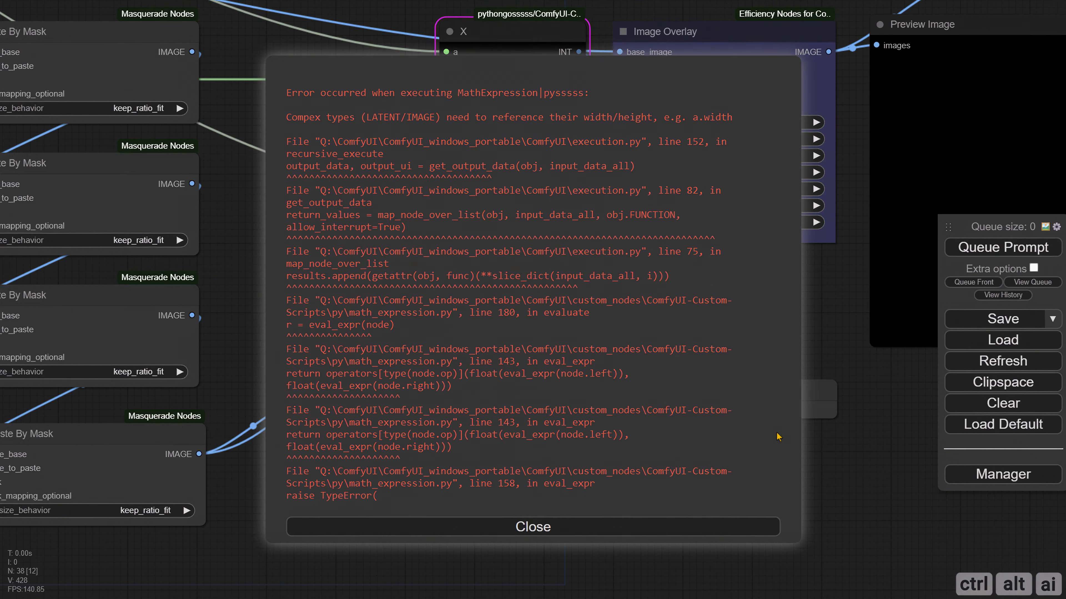
left_click(579, 527)
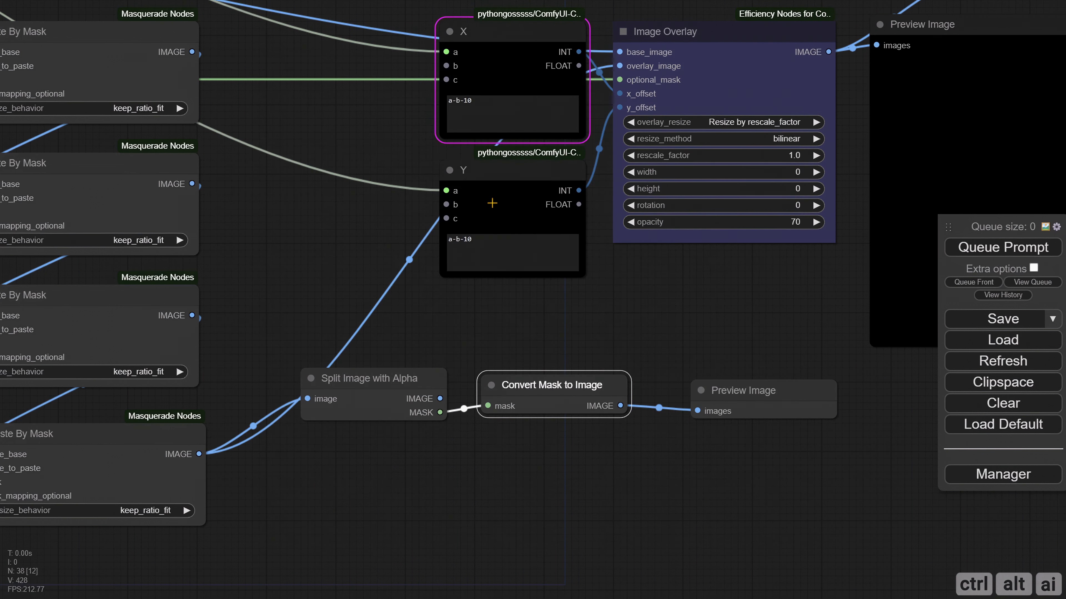
Step: Bypass the X, Y, Image Overlay, Preview Image and Save Image nodes, and run the workflow to check the alpha mask preview
left_click_drag(611, 309, 500, 346)
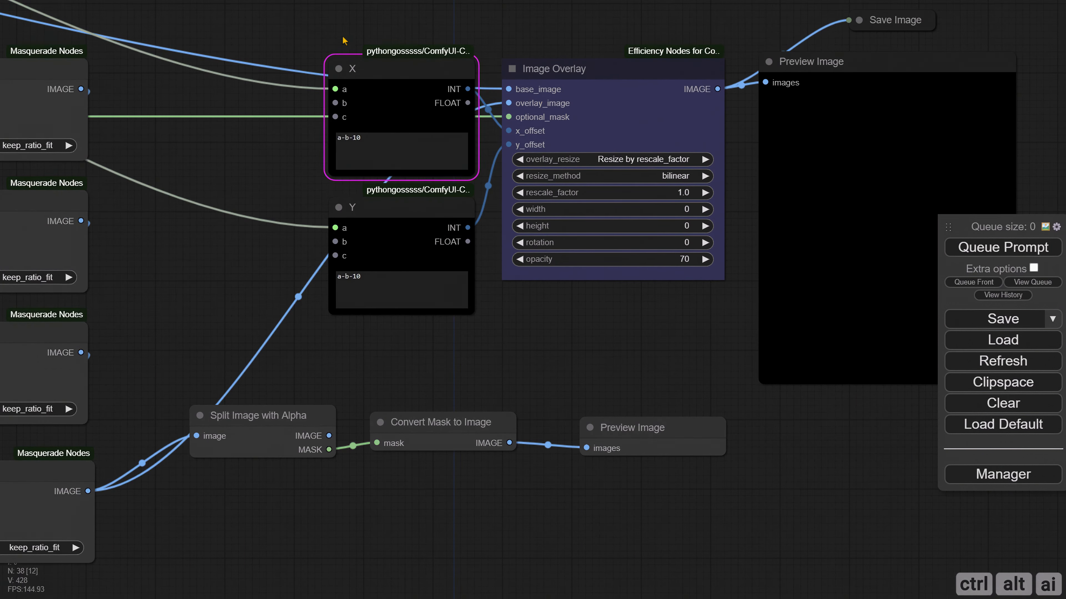
left_click_drag(344, 41, 860, 355)
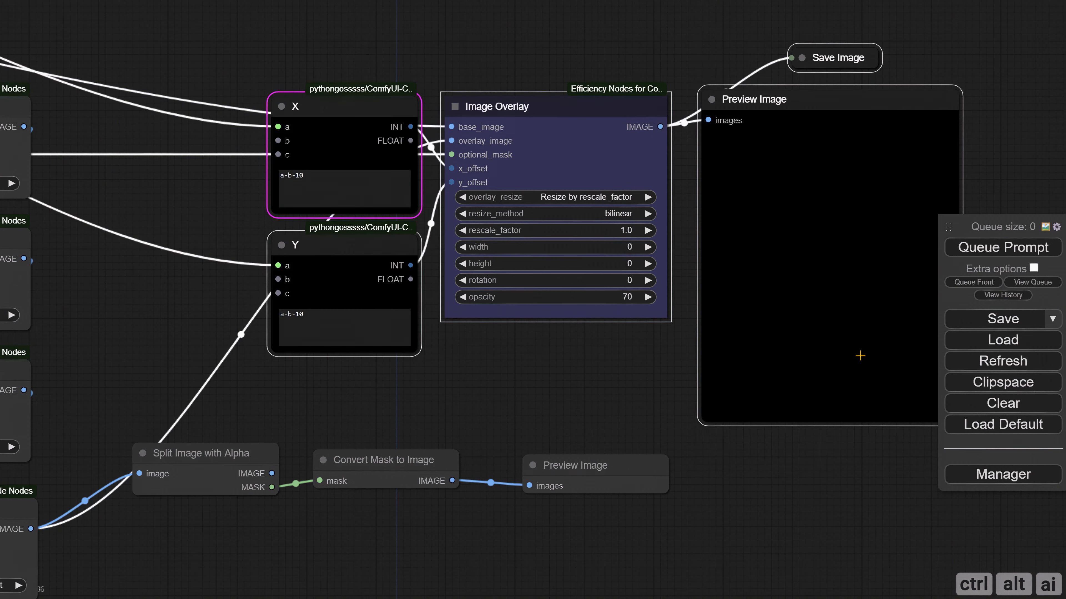
key("ctrl+b")
left_click_drag(497, 322, 509, 297)
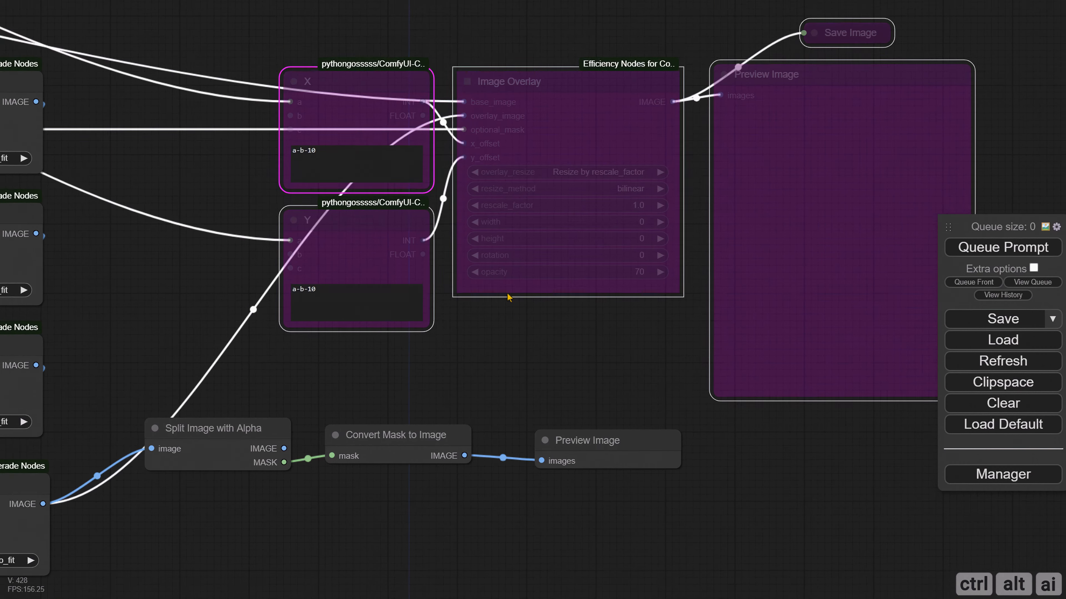
scroll(509, 297, "down", 4)
left_click(959, 250)
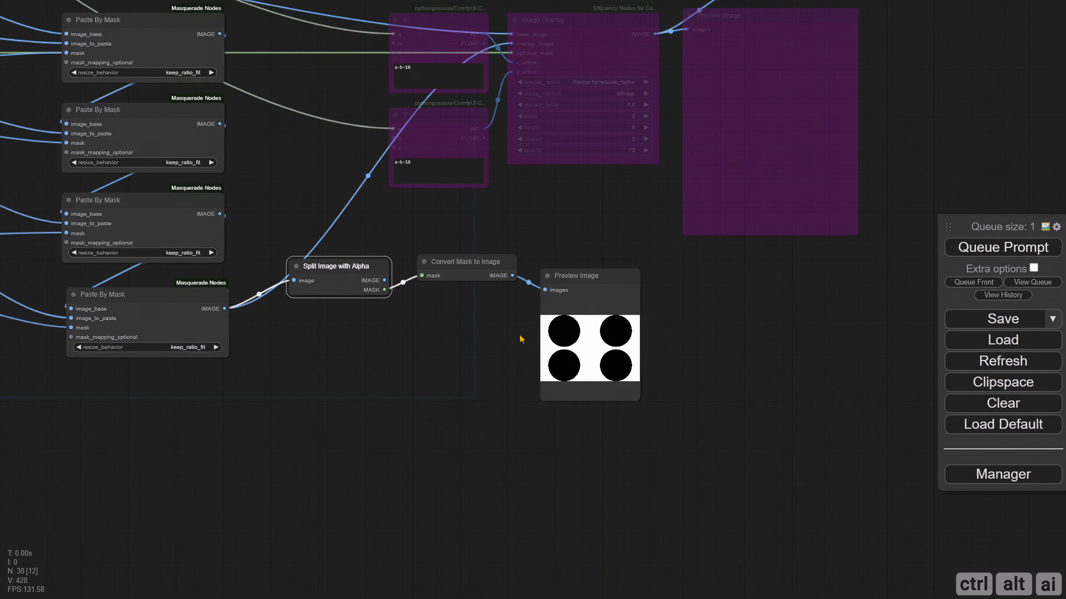
scroll(520, 339, "up", 7)
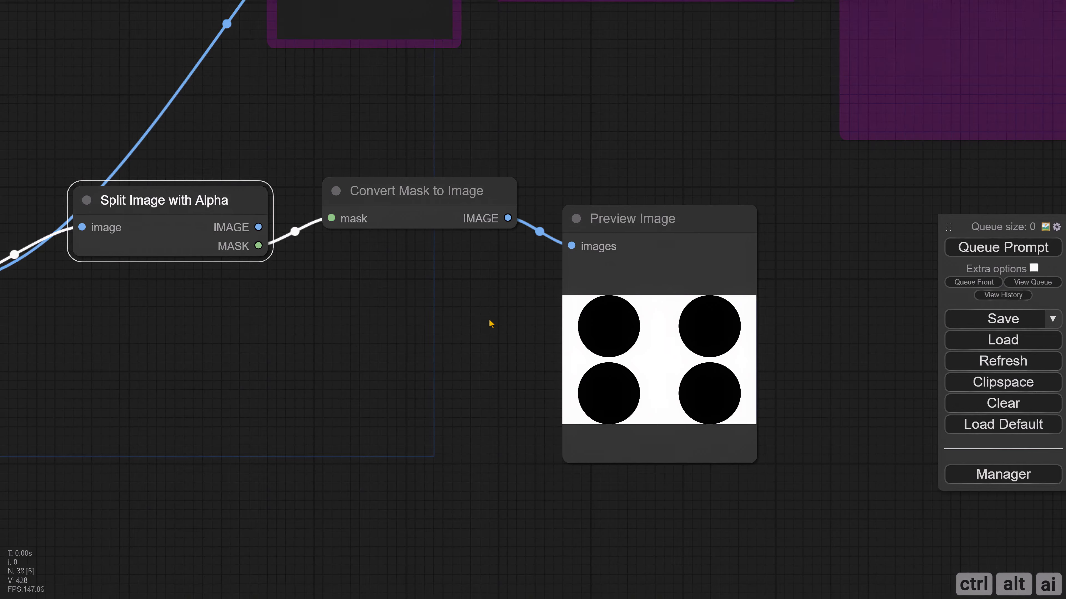
Step: Delete the Convert Mask to Image and test Preview Image nodes, and move Split Image with Alpha beside the Paste By Mask nodes
scroll(487, 324, "down", 4)
scroll(467, 330, "down", 3)
left_click_drag(519, 241, 574, 385)
left_click(536, 414)
left_click(593, 417, "ctrl")
key("Delete")
left_click_drag(338, 369, 298, 216)
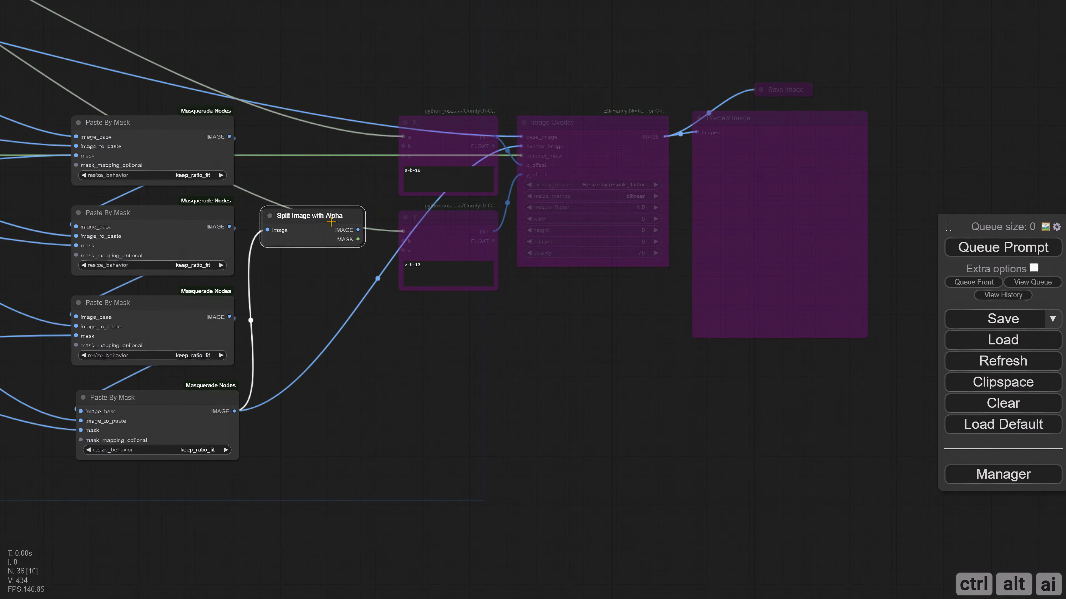
Step: Re-enable the bypassed overlay and output nodes, and connect Split Image with Alpha's MASK output to Image Overlay's optional_mask input
scroll(465, 337, "up", 4)
left_click_drag(464, 336, 475, 480)
left_click_drag(425, 65, 925, 507)
key("ctrl+b")
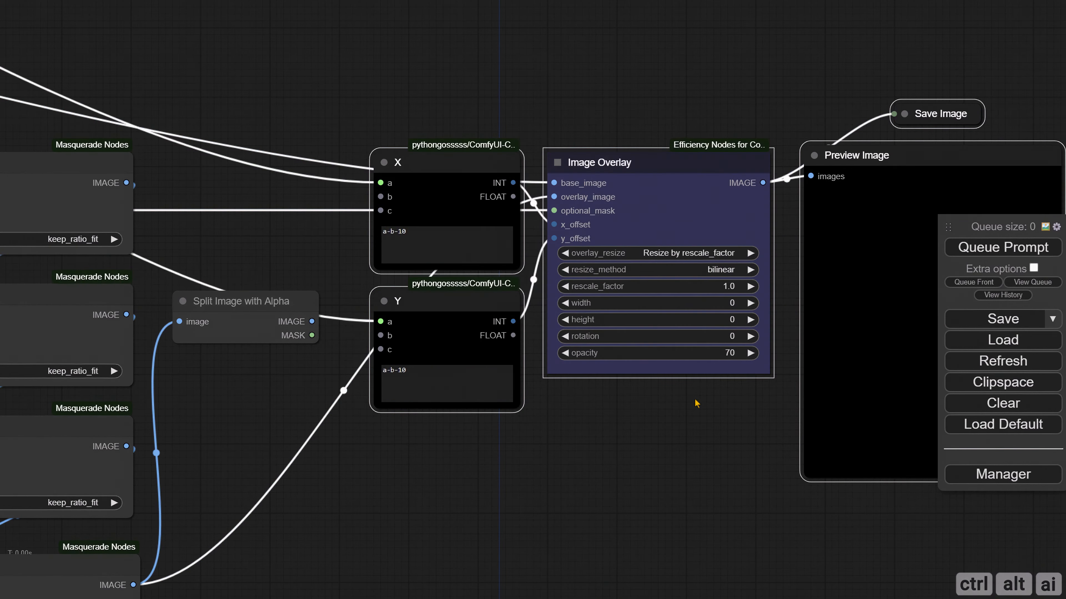
left_click_drag(314, 335, 554, 211)
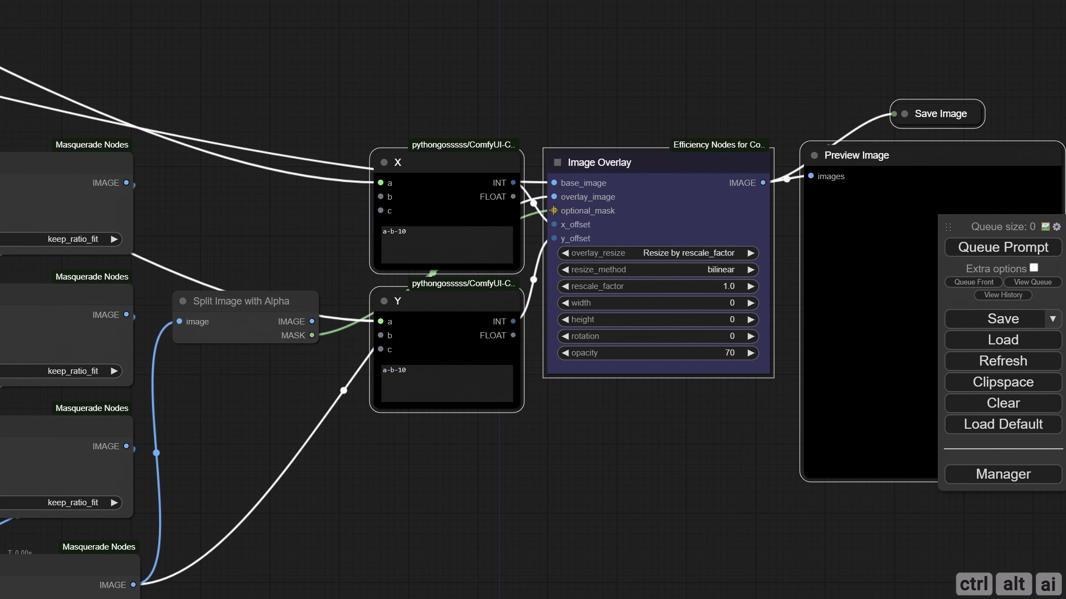
Step: Set the expressions in both the X and Y math nodes to a/8
left_click_drag(406, 231, 386, 234)
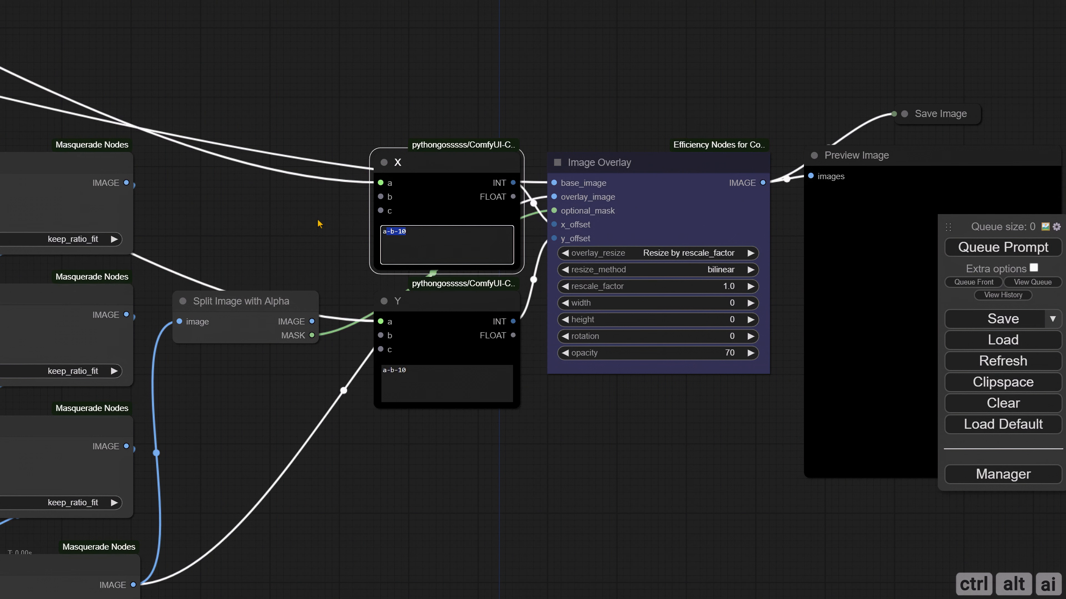
key("BackSpace")
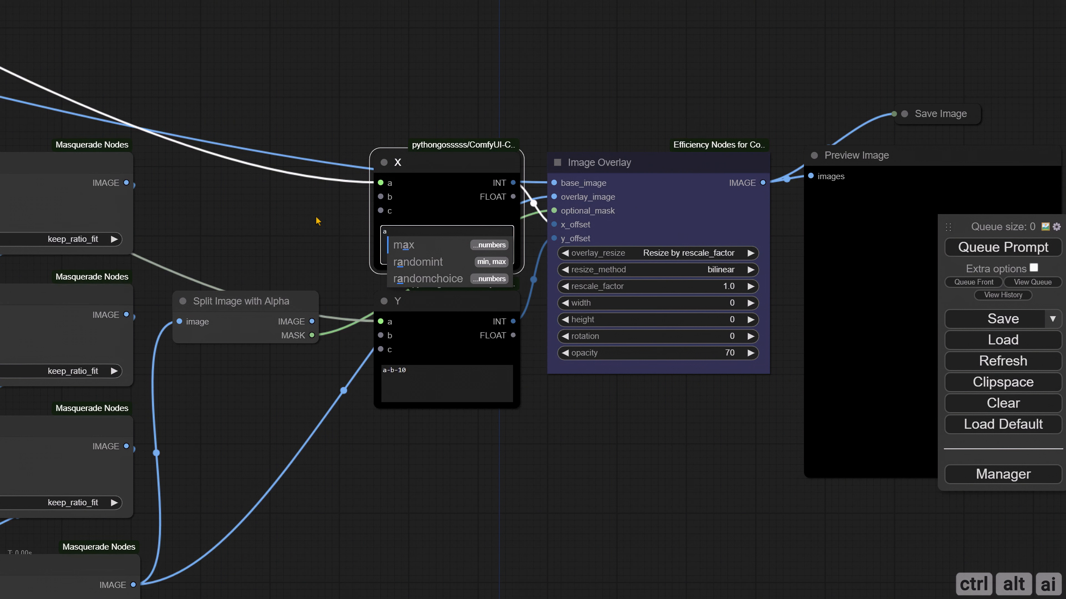
type("/8")
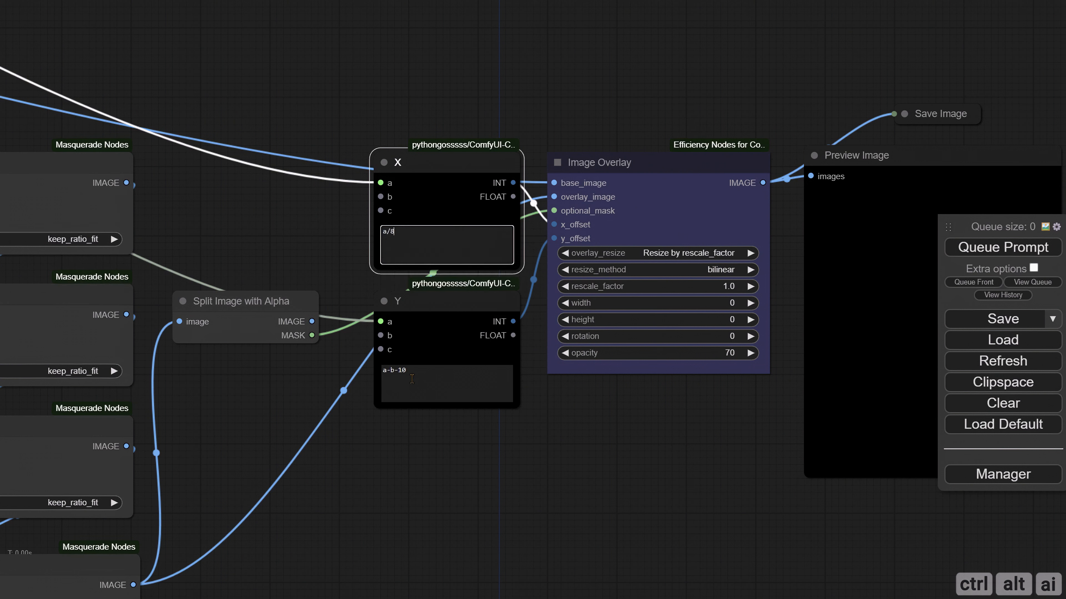
left_click_drag(411, 378, 386, 369)
type("/8")
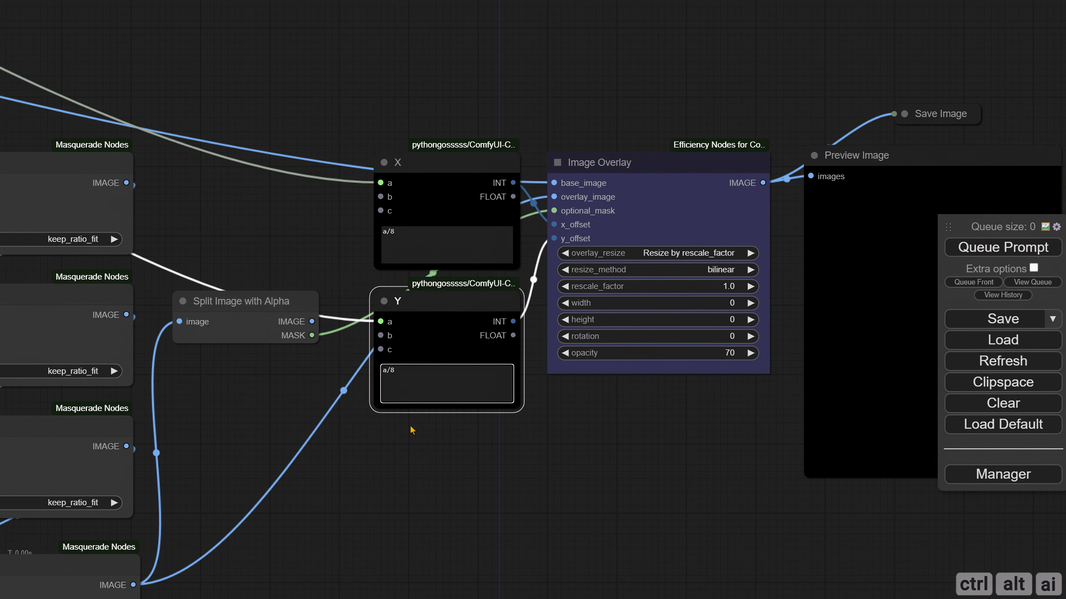
left_click(409, 429)
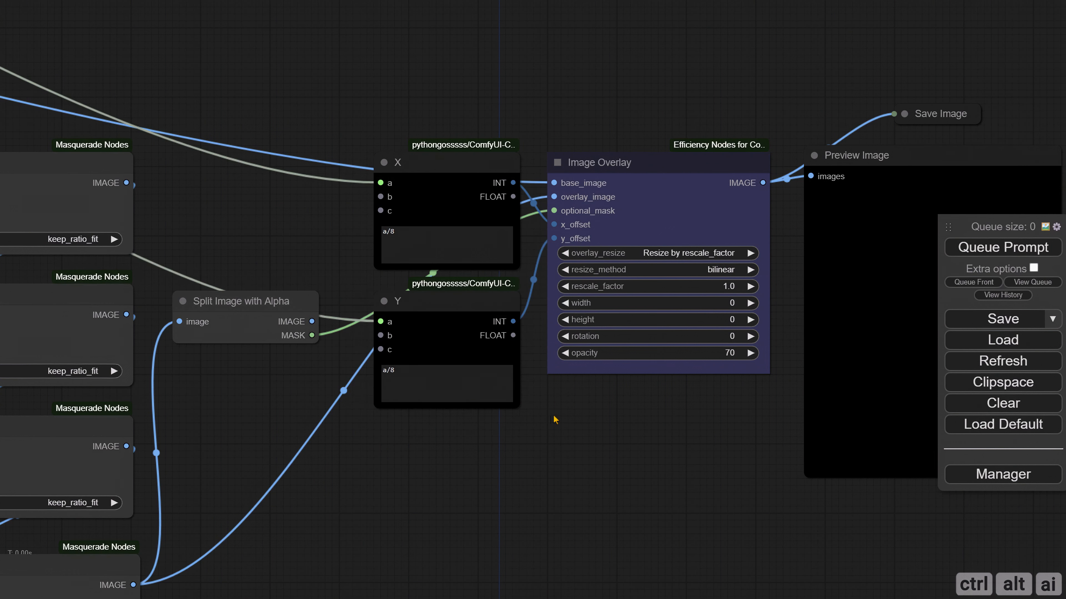
Step: Run the workflow and check the placement of the four logos in the final Preview Image
left_click_drag(554, 419, 358, 409)
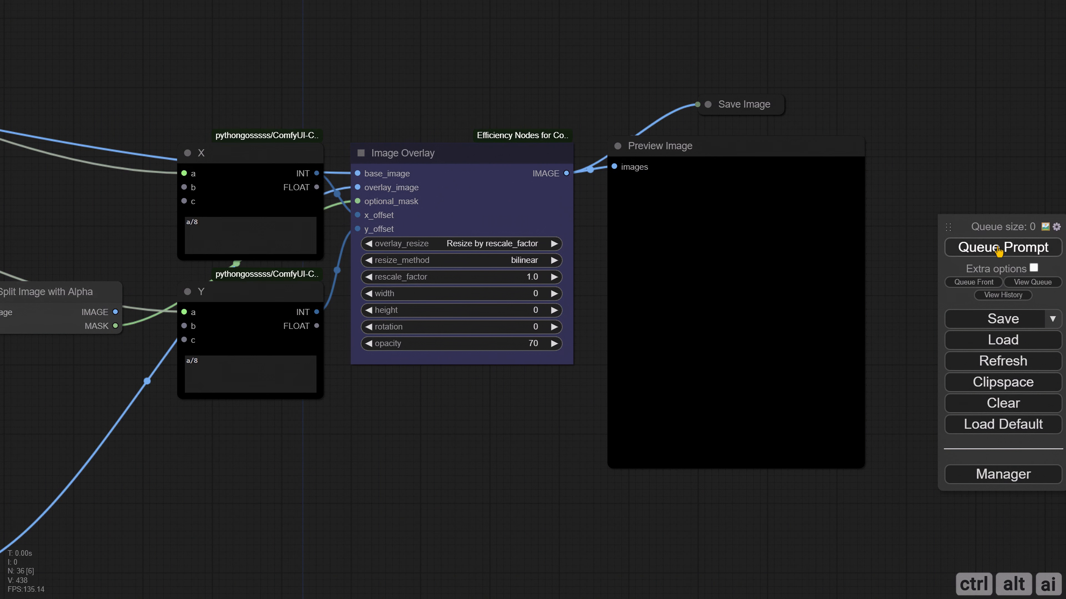
left_click(998, 250)
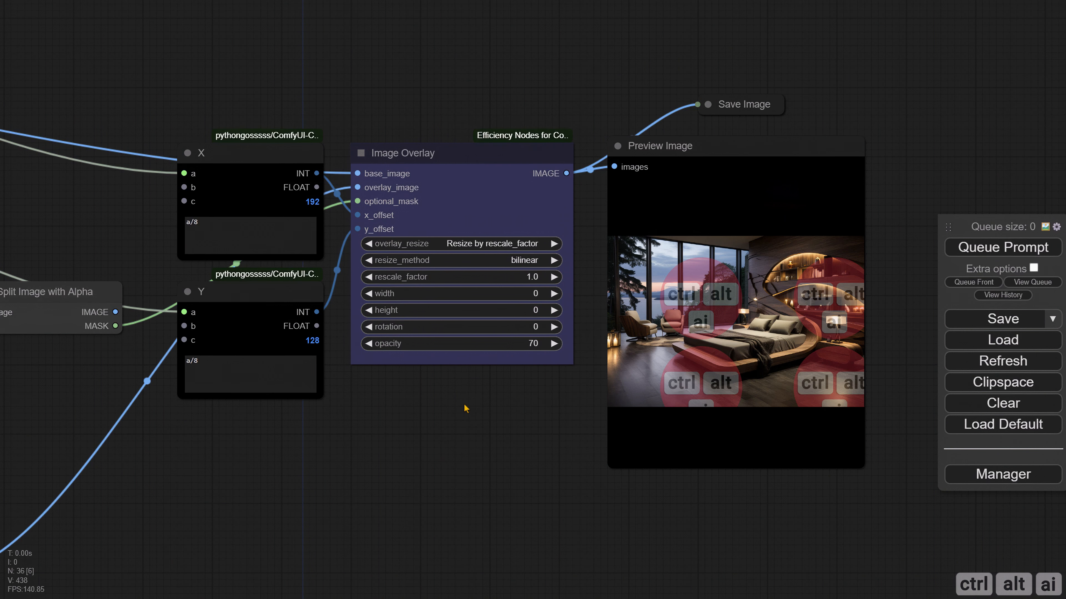
mouse_move(465, 406)
left_mouse_down()
mouse_move(611, 420)
mouse_move(460, 404)
left_mouse_up()
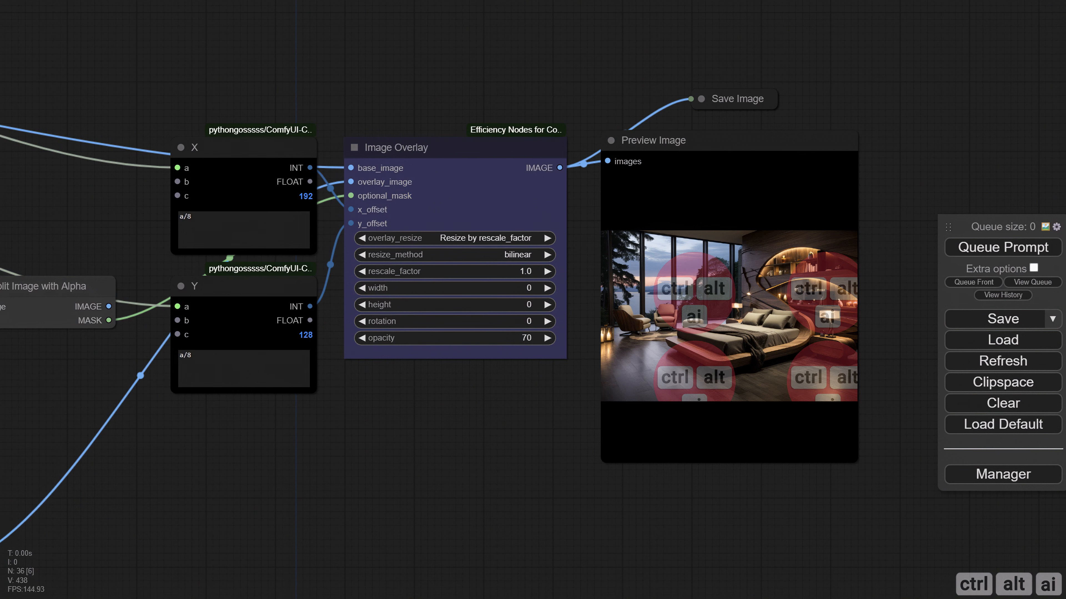
left_click_drag(528, 374, 409, 403)
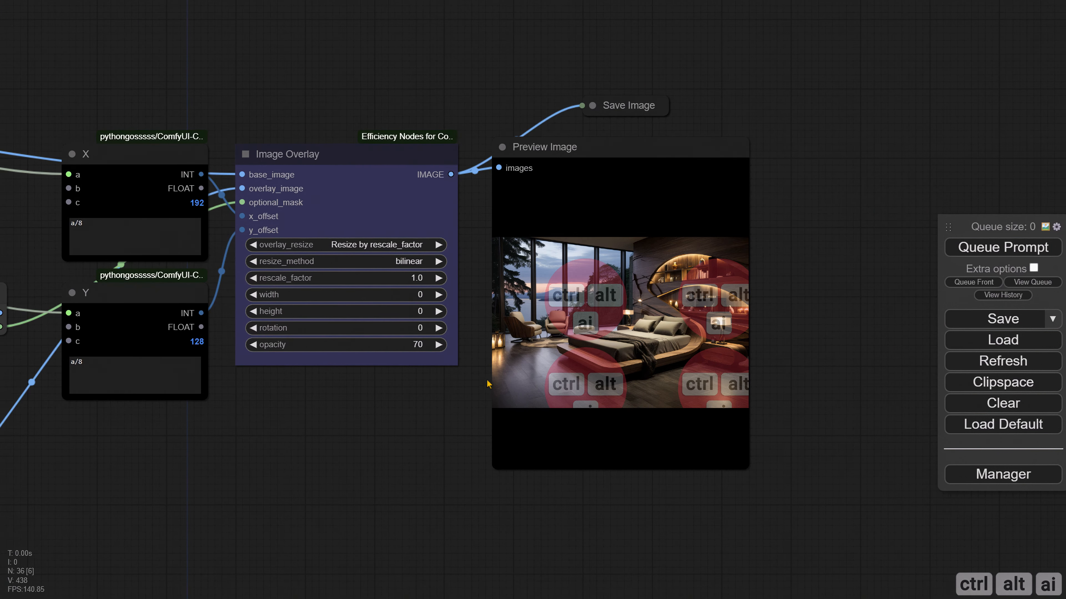
scroll(523, 372, "up", 1)
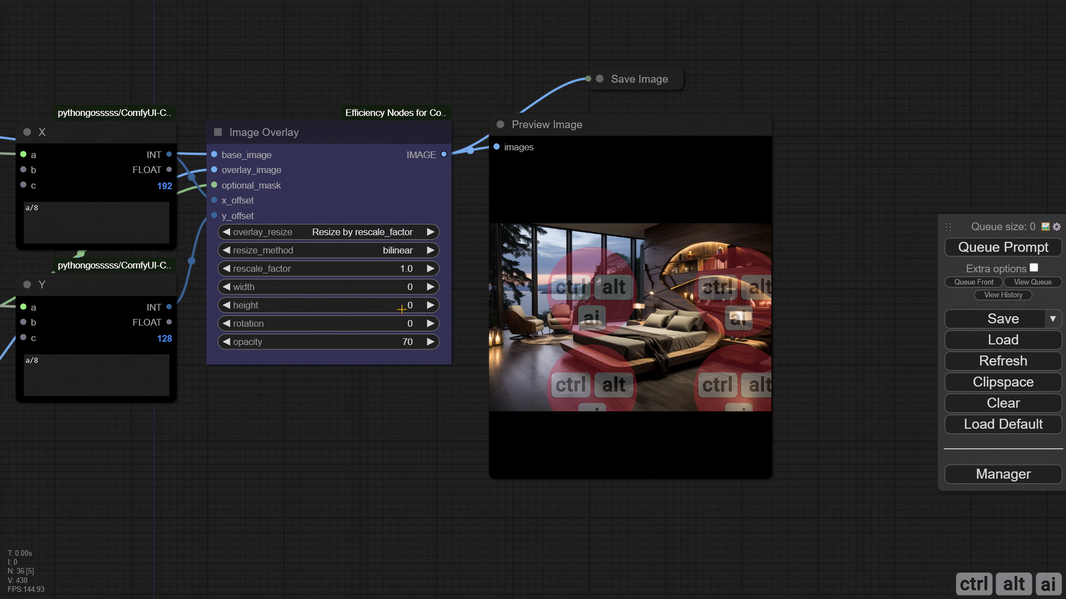
Step: Set Image Overlay's rescale_factor to 0.8 and run the workflow again
left_click(227, 268)
left_click(227, 269)
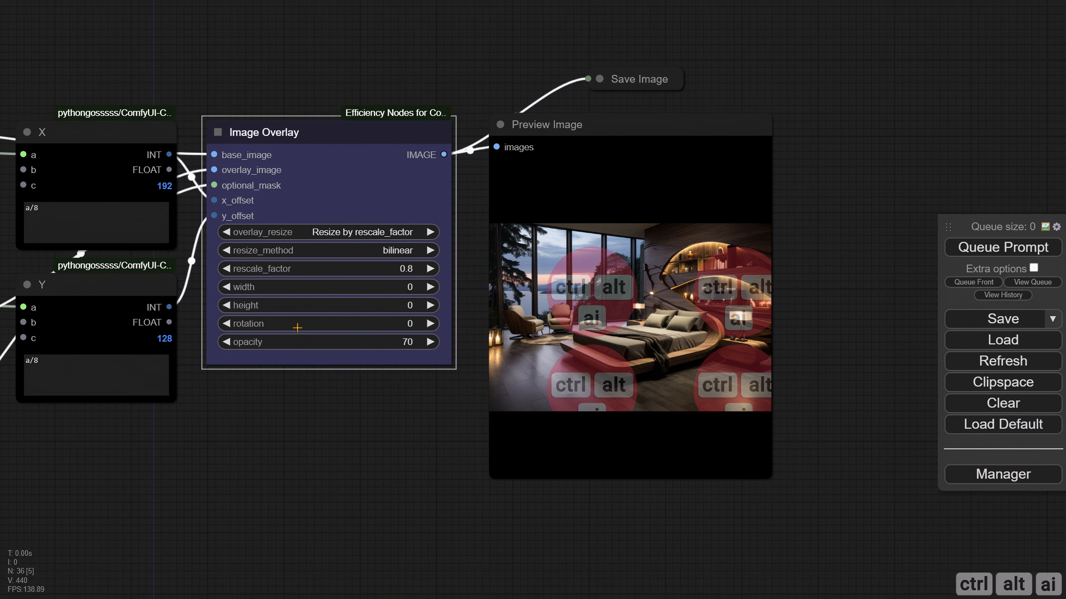
left_click(340, 429)
left_click(972, 255)
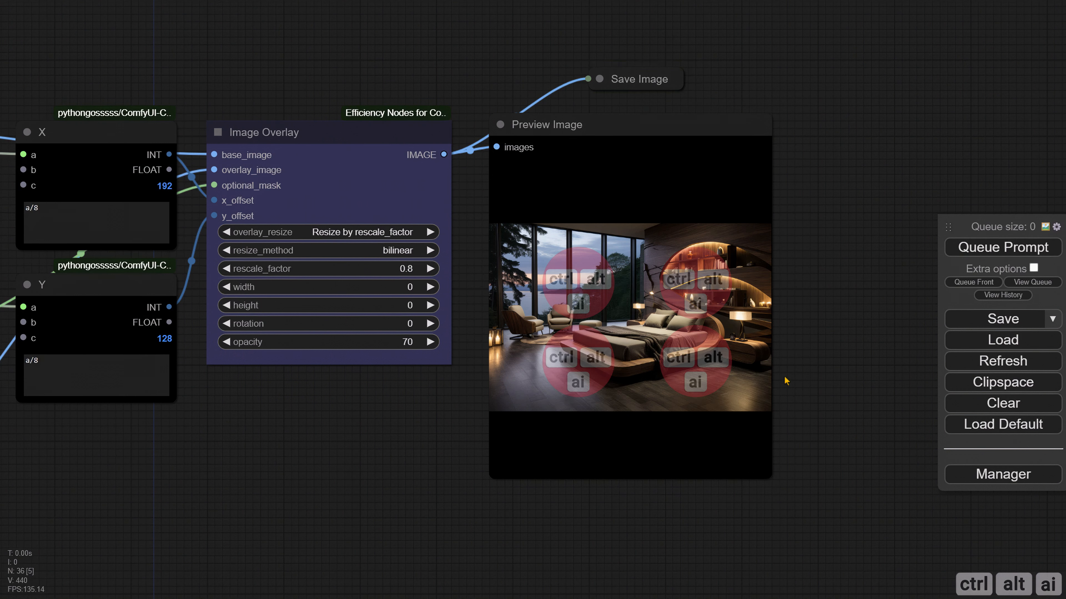
Step: Shift the Paste By Mask nodes and everything after them sideways to free space after the mask previews
scroll(455, 405, "down", 4)
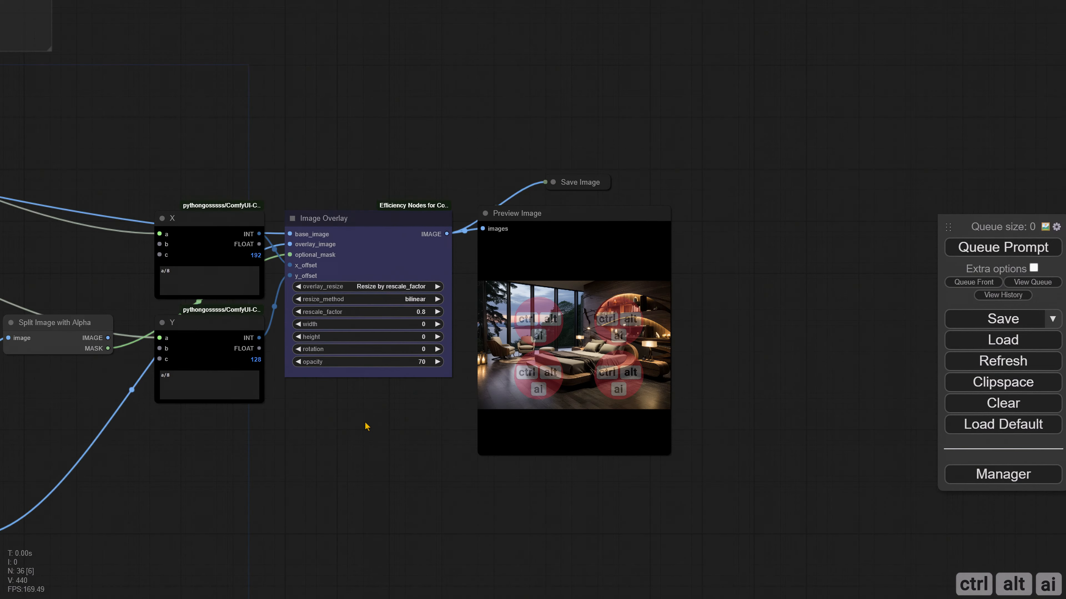
left_click_drag(255, 437, 519, 373)
scroll(776, 375, "down", 2)
left_click_drag(286, 102, 880, 519)
left_click_drag(302, 171, 453, 172)
left_click_drag(151, 503, 328, 504)
Step: Paste a copy of the logo's Image Filter Adjustments node and wire its output to all four Paste By Mask image_to_paste inputs
key("ctrl+v")
left_click_drag(328, 239, 193, 243)
left_click_drag(366, 260, 446, 274)
left_click_drag(454, 314, 514, 311)
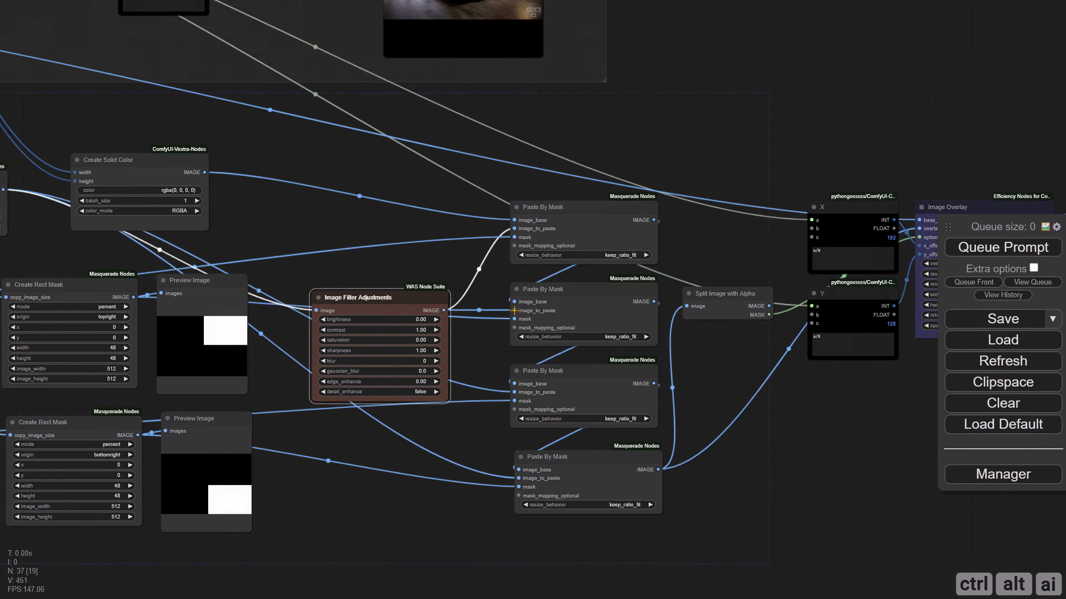
left_click_drag(443, 310, 519, 478)
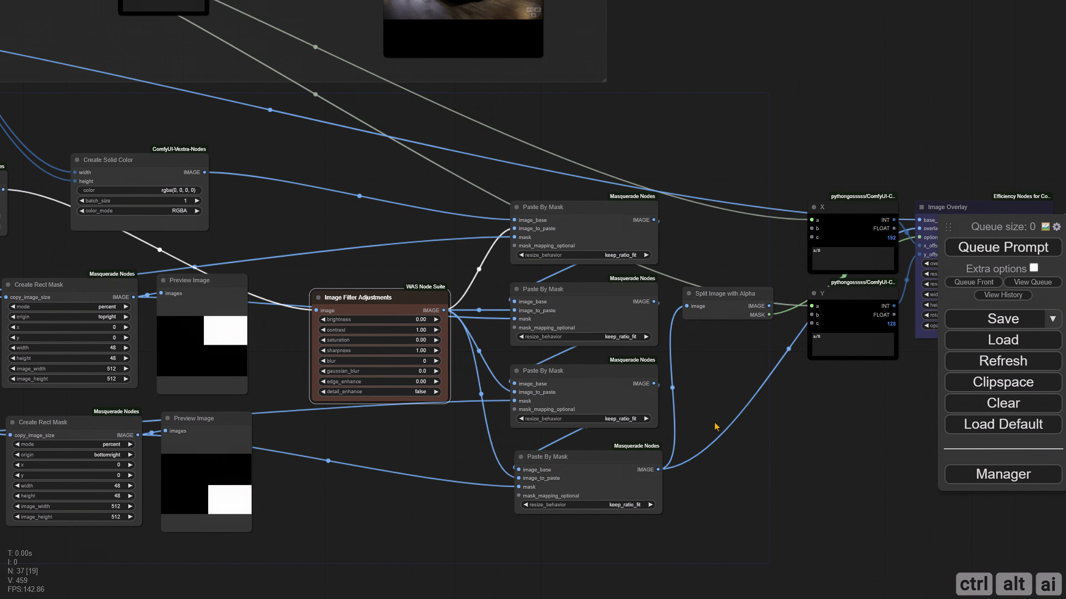
Step: Run the workflow and inspect the desaturated four-logo watermark in the final preview
left_click_drag(716, 427, 346, 413)
left_click(977, 252)
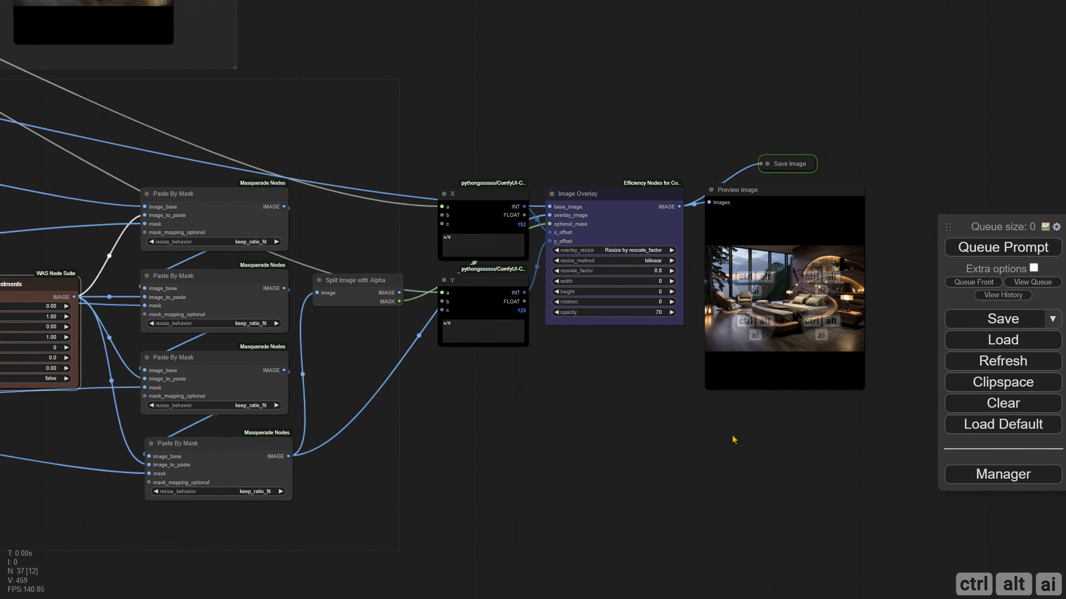
left_click_drag(733, 440, 505, 429)
scroll(464, 361, "up", 7)
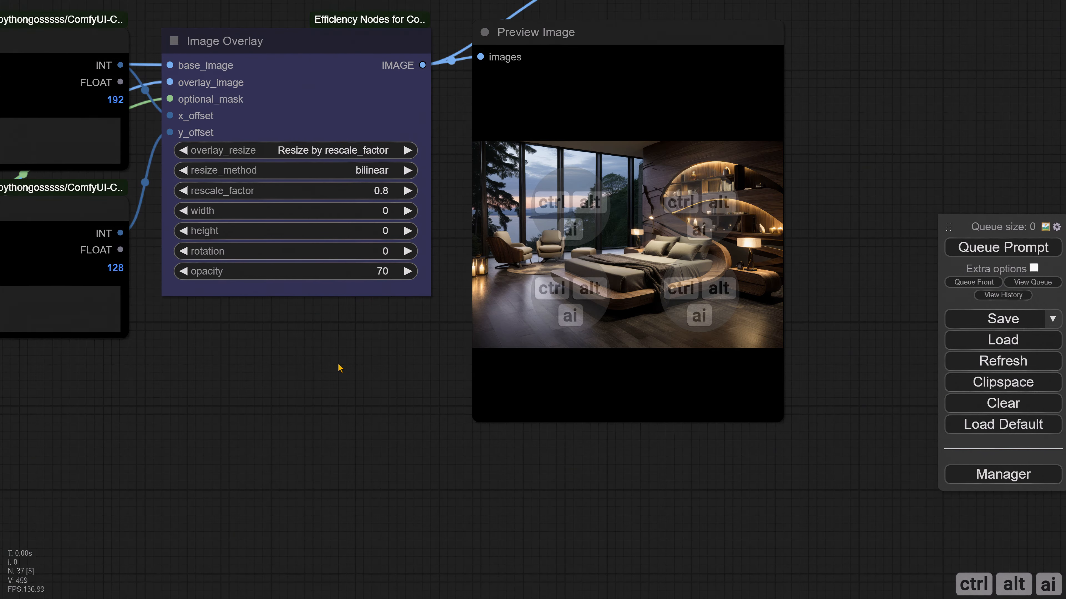
left_click_drag(340, 369, 487, 390)
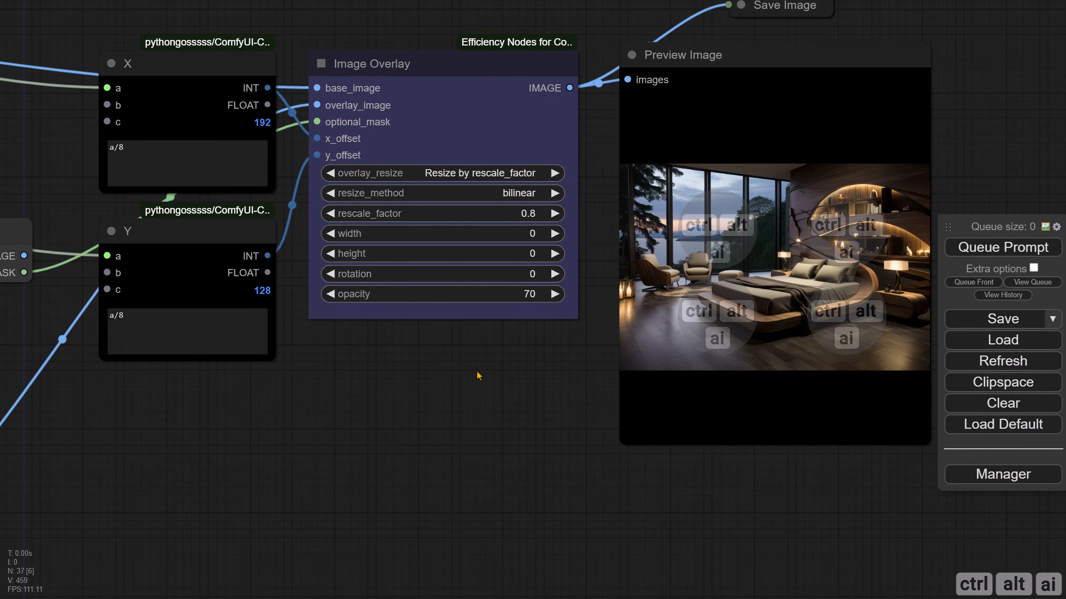
Step: Examine the final watermark preview with a different logo and with a portrait base image
scroll(478, 372, "down", 7)
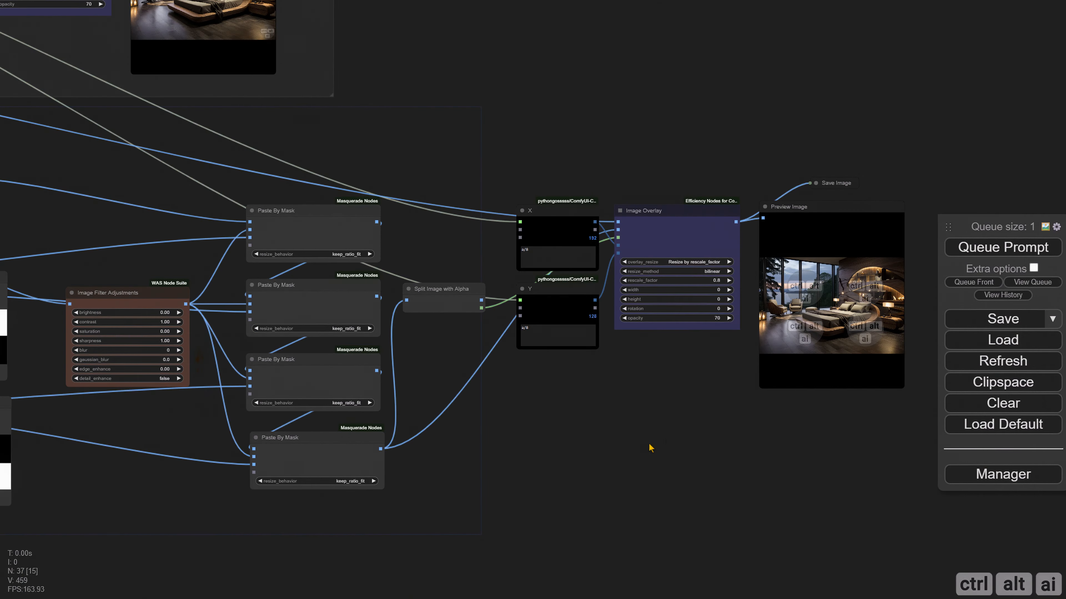
left_click_drag(649, 445, 269, 442)
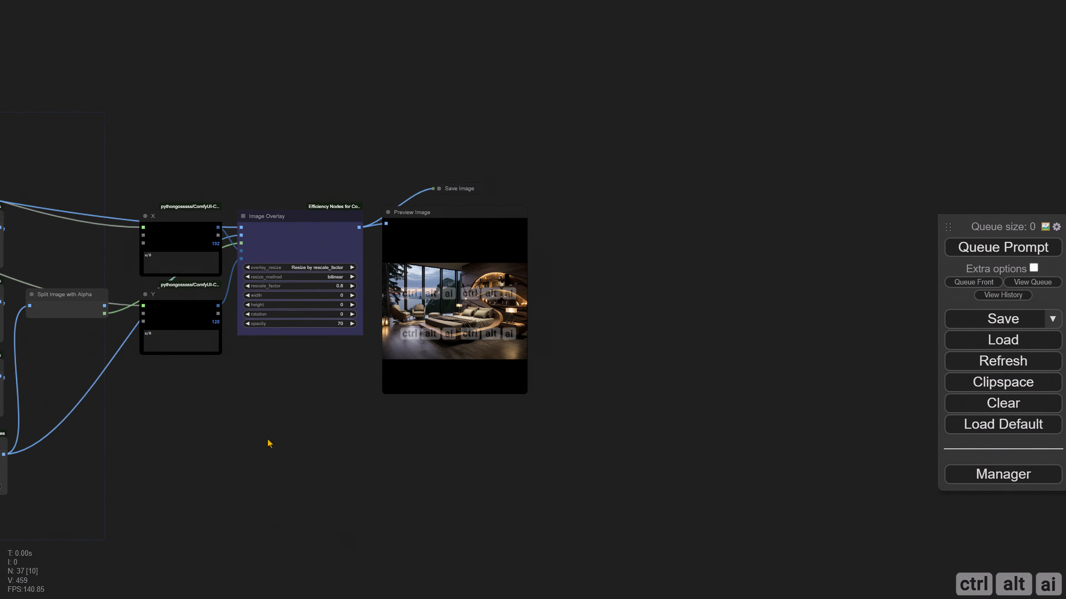
scroll(365, 376, "up", 9)
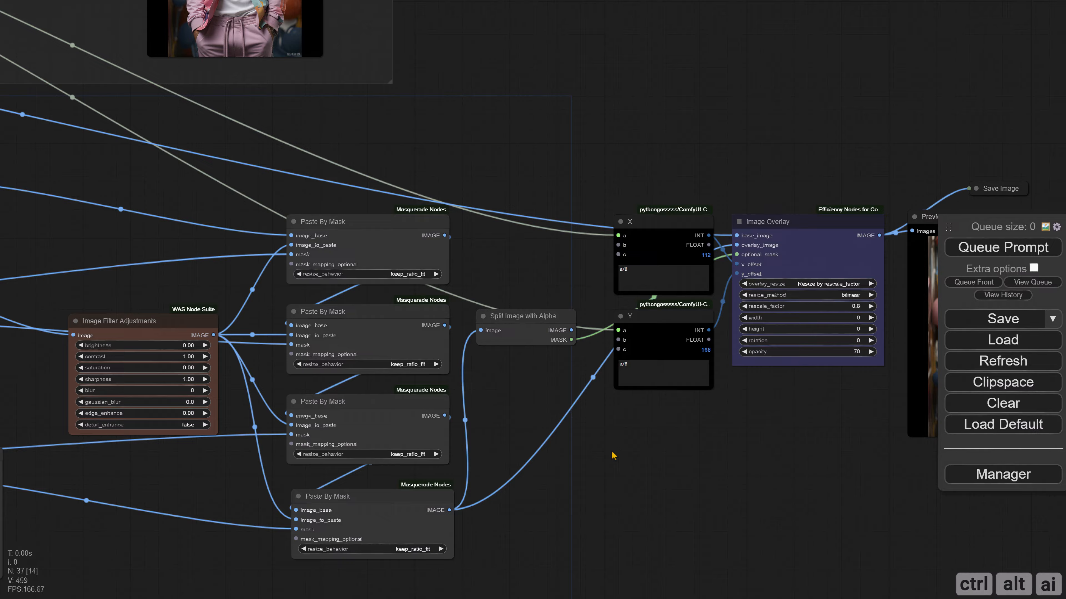
scroll(430, 373, "up", 6)
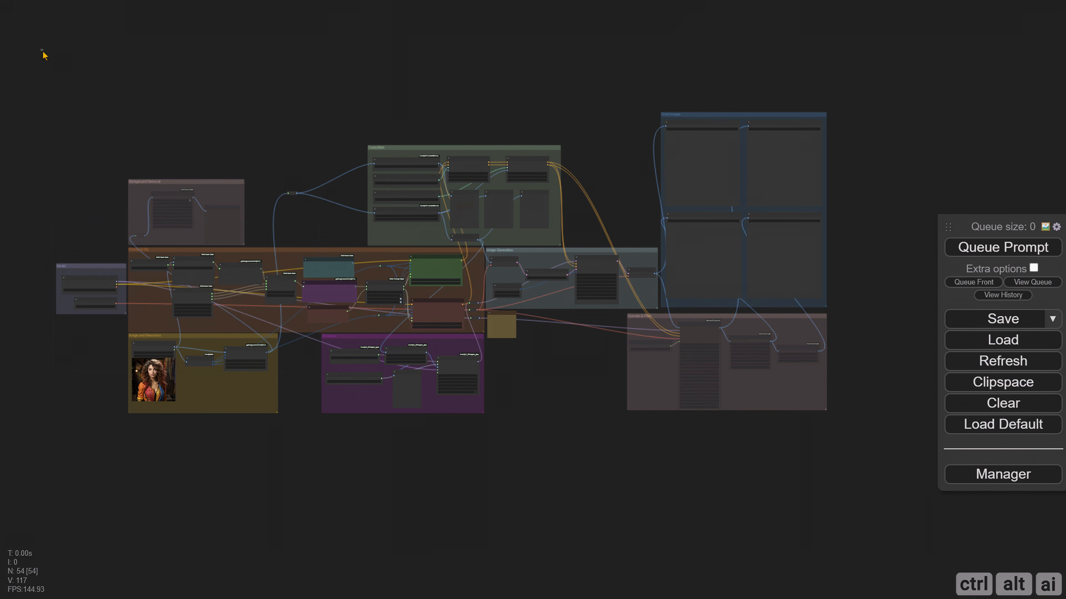
Step: Copy all nodes of the image generation workflow and place them in front of the watermark workflow
left_click_drag(41, 50, 812, 501)
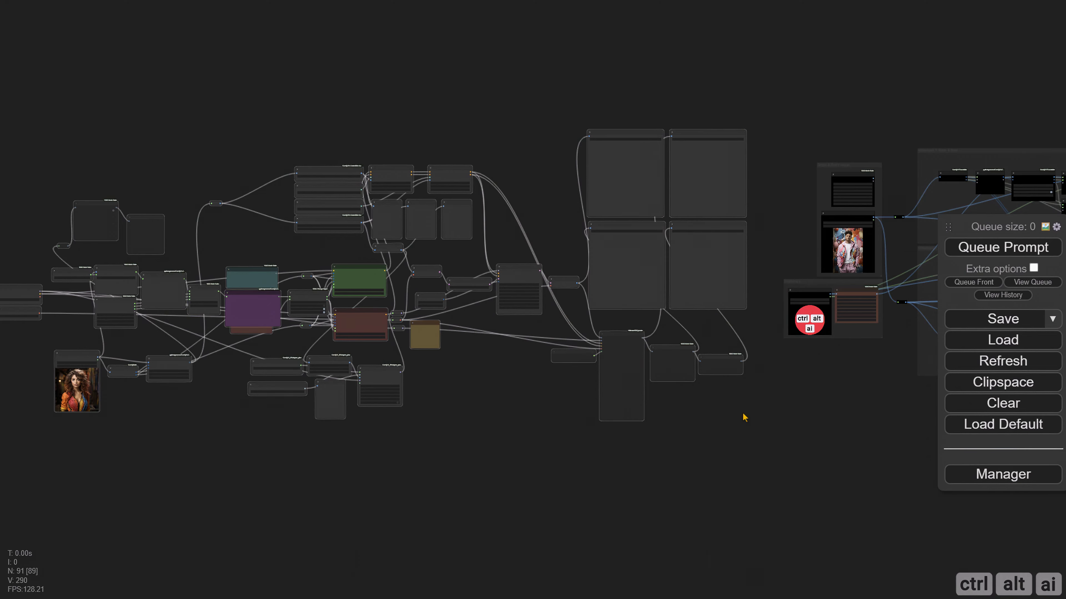
left_click(745, 418)
left_click_drag(768, 407, 542, 450)
Step: Connect the VAE Decode image output to both reroute nodes that feed the base image into the watermark groups
scroll(545, 394, "up", 5)
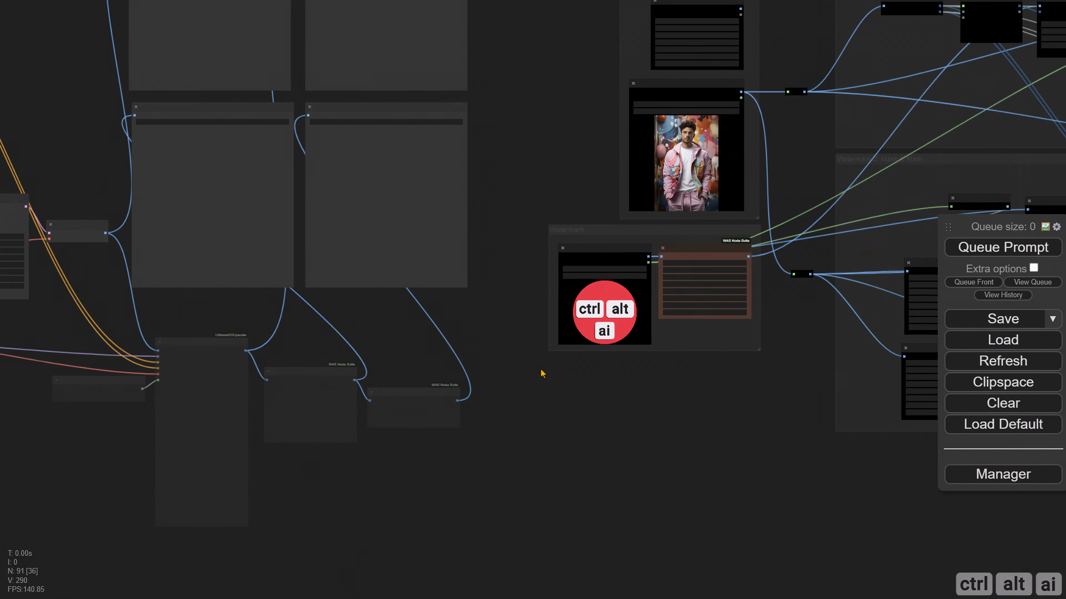
scroll(94, 232, "up", 3)
left_click_drag(94, 229, 203, 219)
scroll(206, 221, "up", 2)
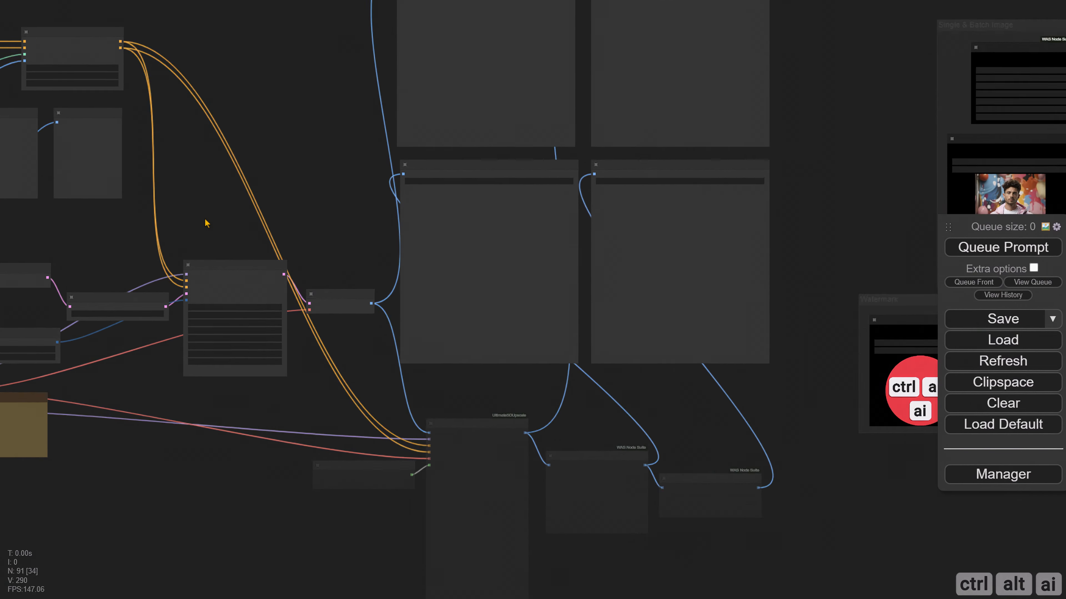
left_click_drag(359, 229, 44, 247)
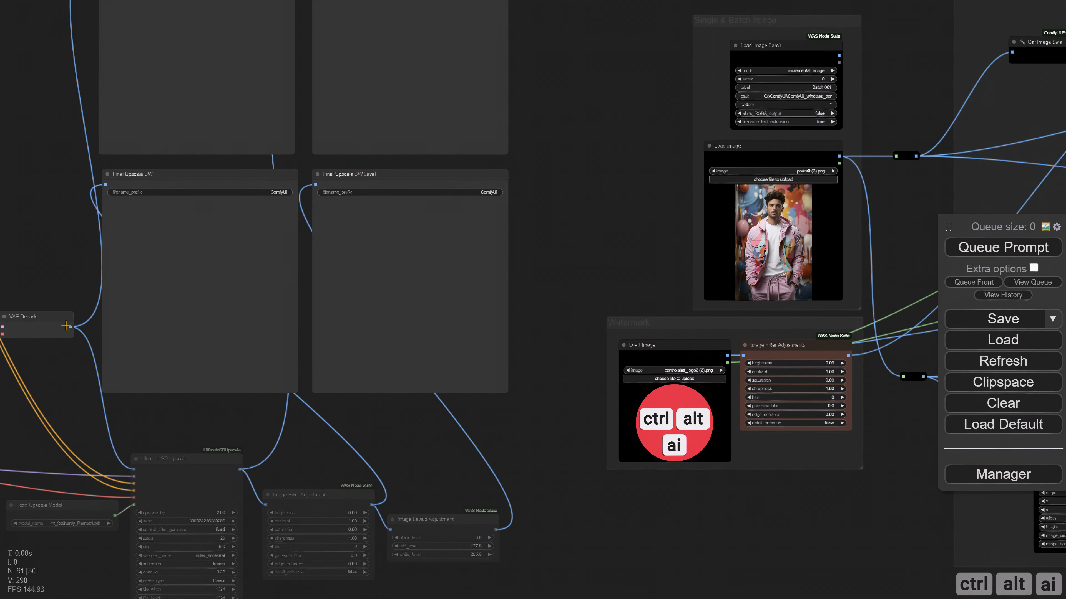
left_click_drag(70, 327, 896, 156)
left_click_drag(75, 326, 903, 377)
Step: Examine the generated line-art image and its four-logo watermark preview in the combined workflow
scroll(787, 360, "down", 10)
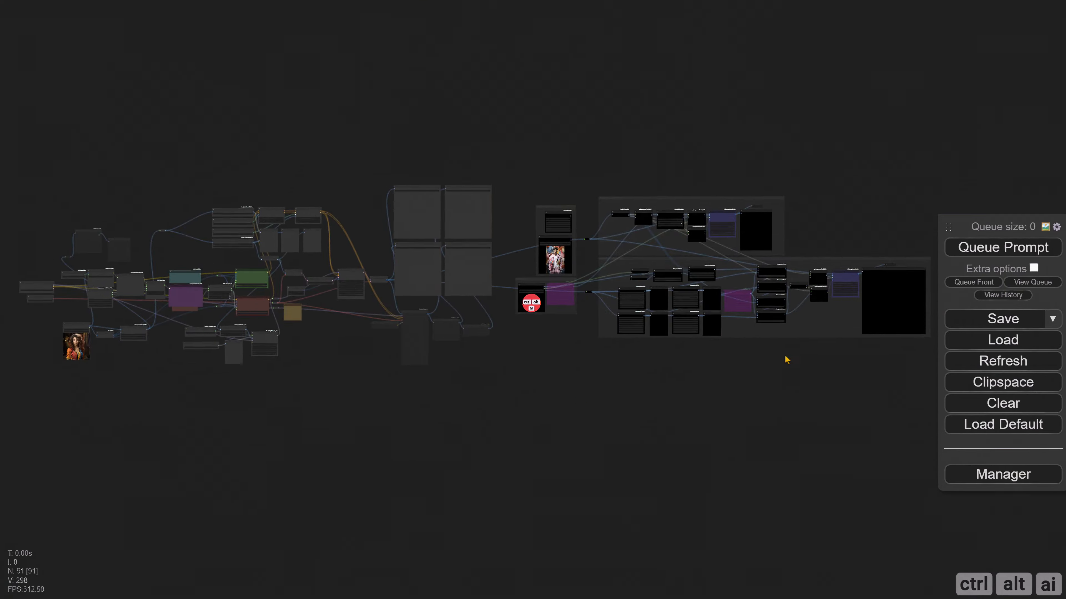
scroll(302, 355, "up", 11)
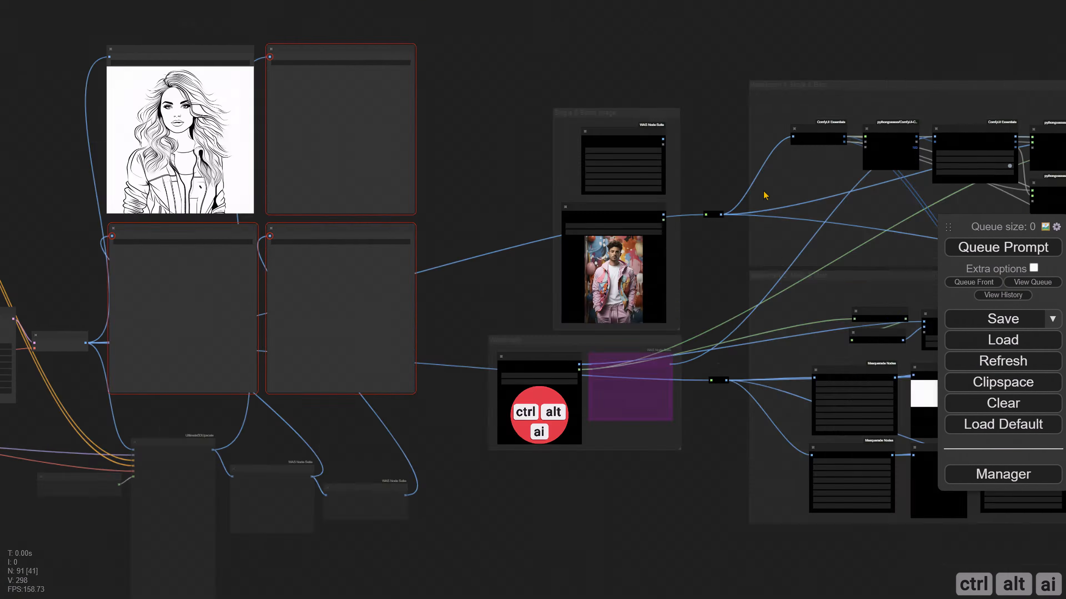
scroll(730, 419, "up", 5)
left_click_drag(730, 419, 622, 159)
scroll(622, 159, "down", 4)
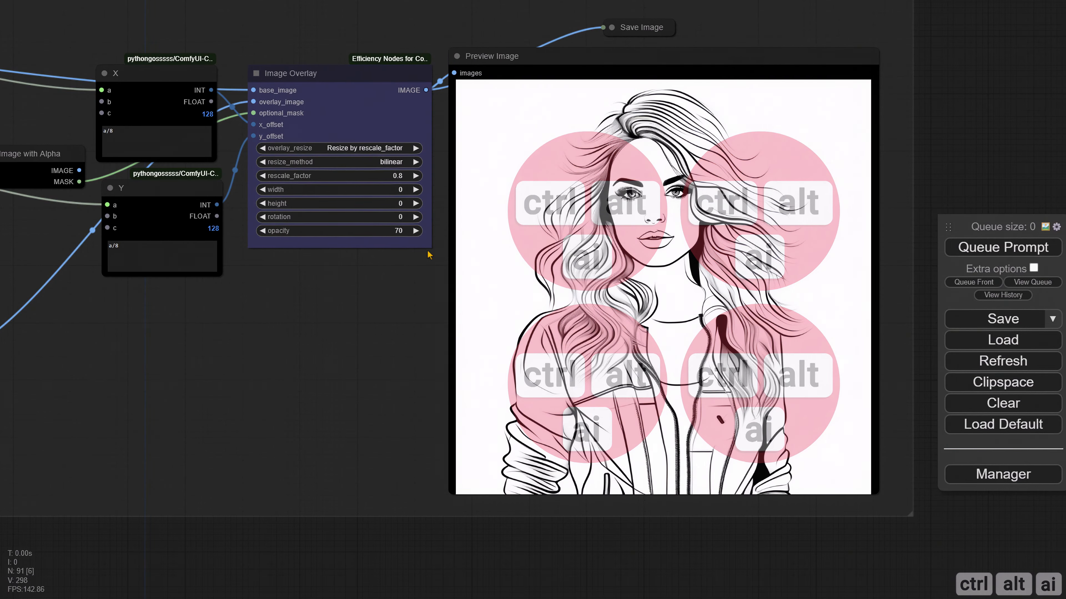
Step: Set the four-logo Image Overlay's opacity to 90 and run the workflow again
left_click(396, 230)
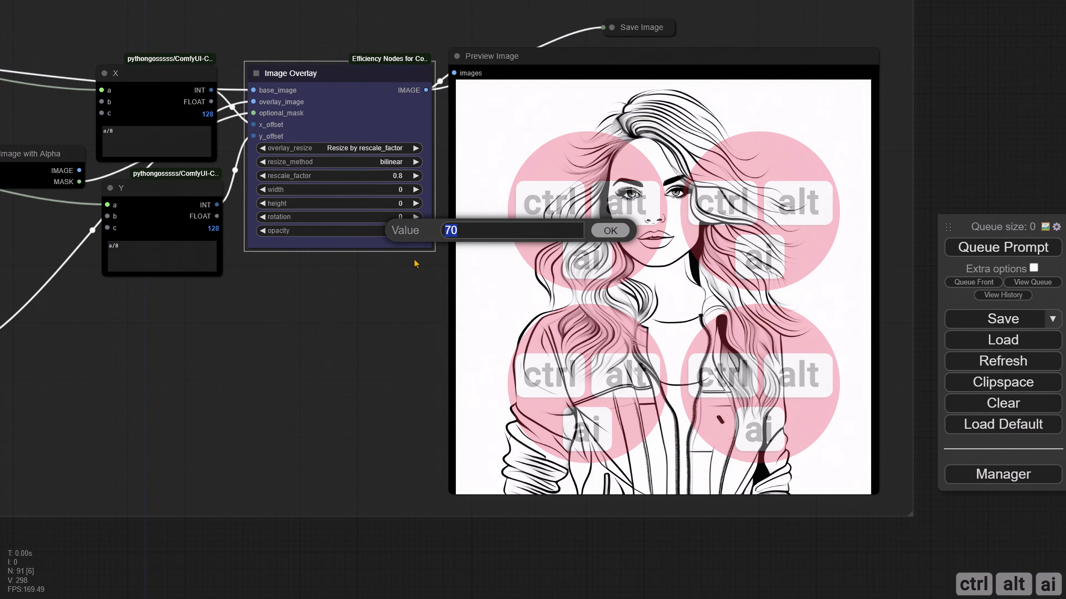
type("90")
key("Return")
key("ctrl+Return")
scroll(369, 326, "down", 2)
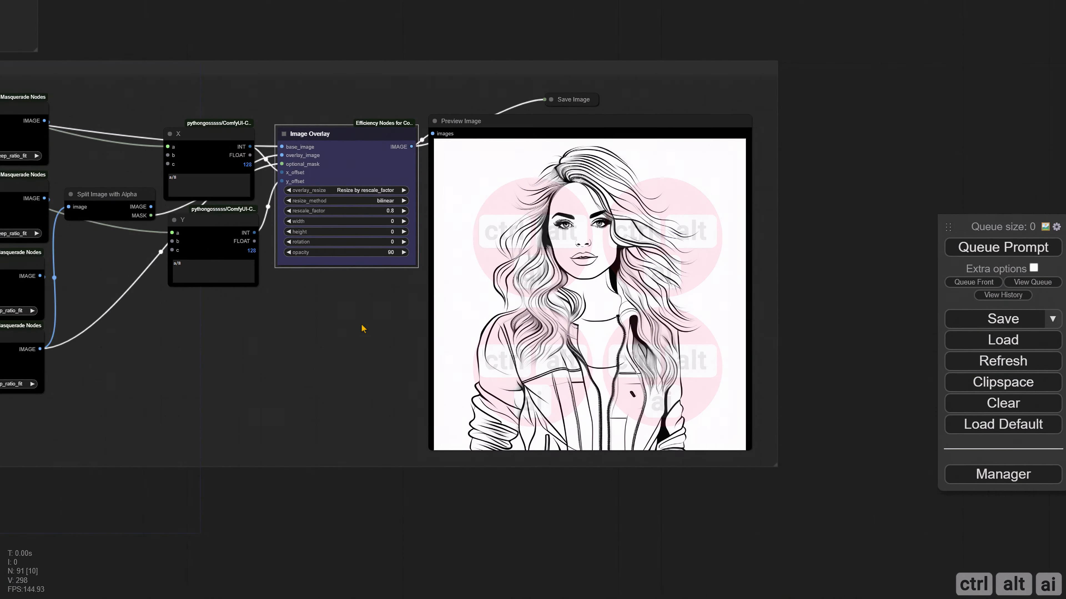